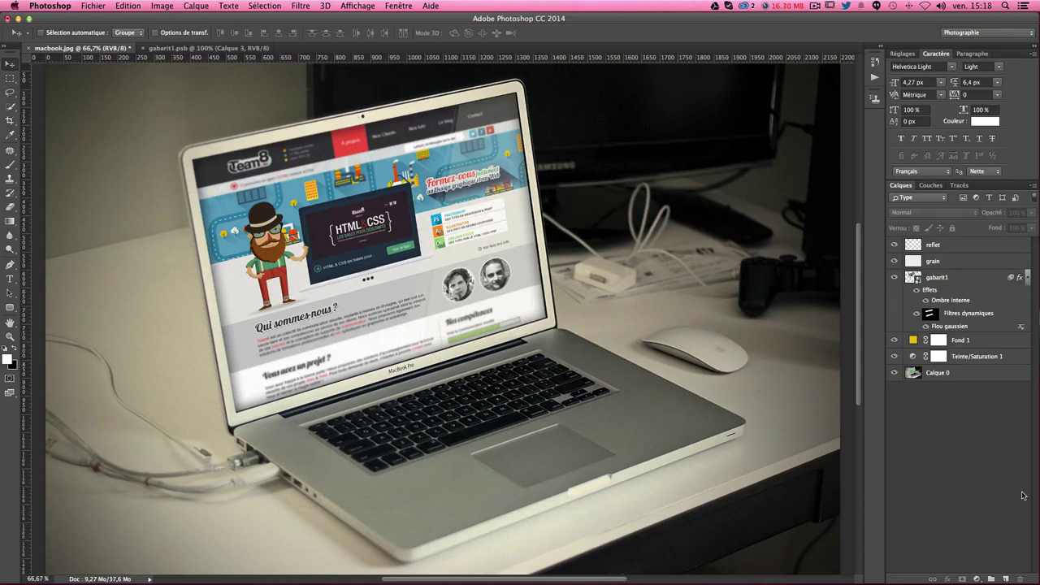
# Reset the mockup's layers to show the Team8 website with the diagonal reflection
pyautogui.moveTo(894, 356); pyautogui.dragTo(897, 248)
pyautogui.moveTo(894, 356); pyautogui.dragTo(894, 342)
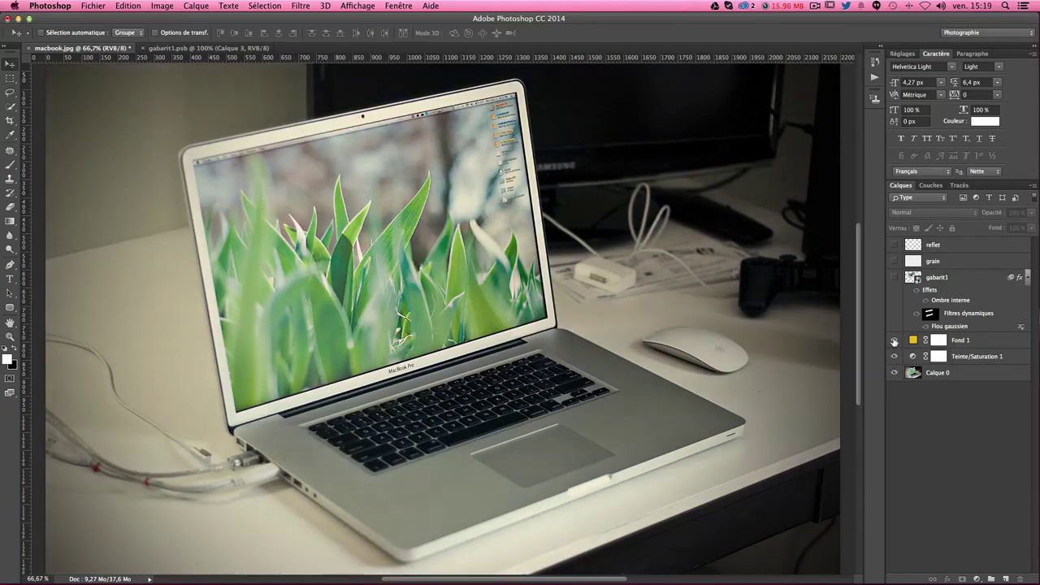
pyautogui.click(893, 277)
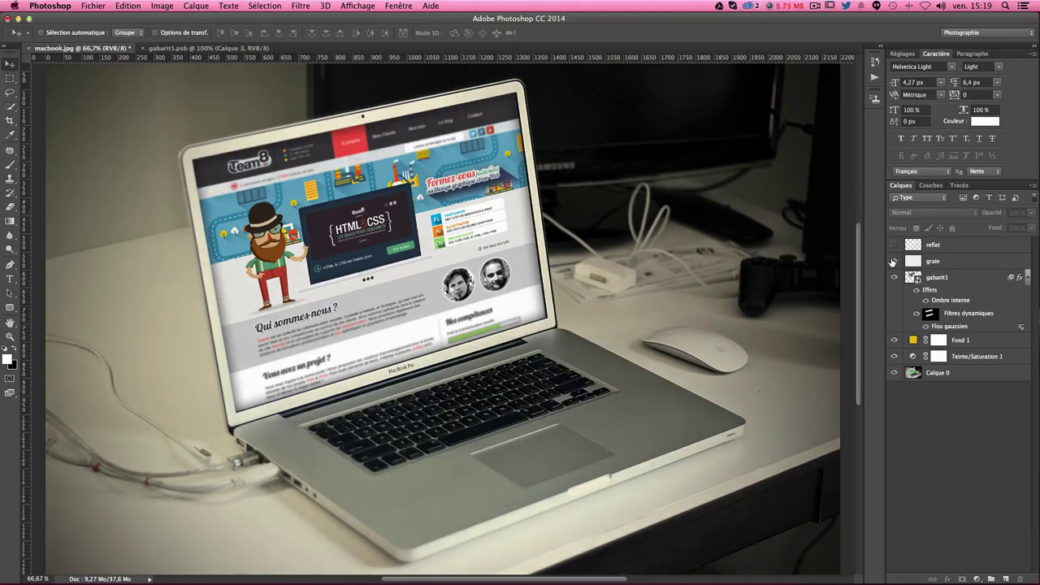
pyautogui.click(895, 245)
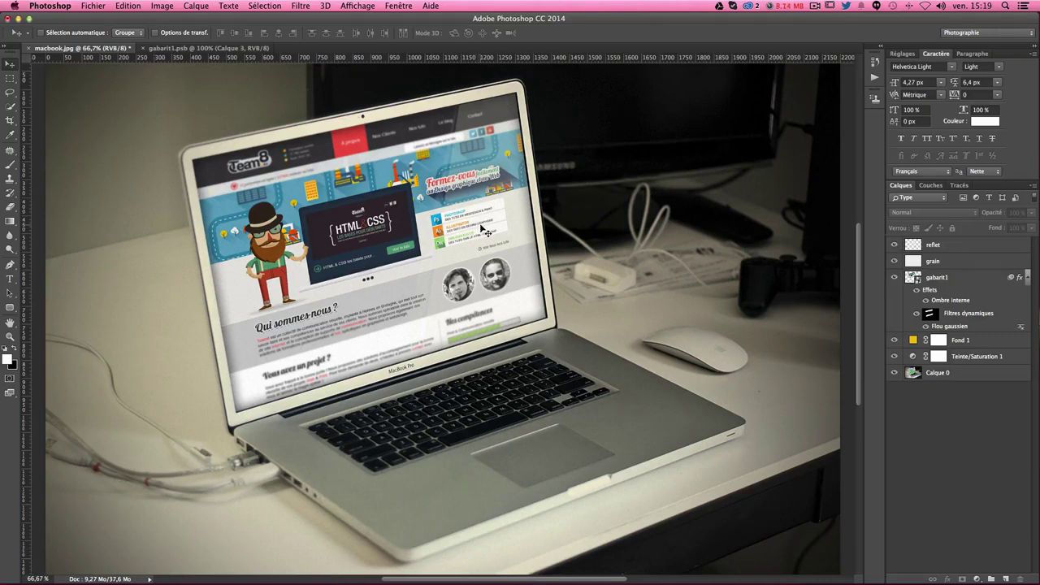
# Open the gabarit1 smart object, show the MOCKUP placeholder artwork, and save it
pyautogui.click(913, 279)
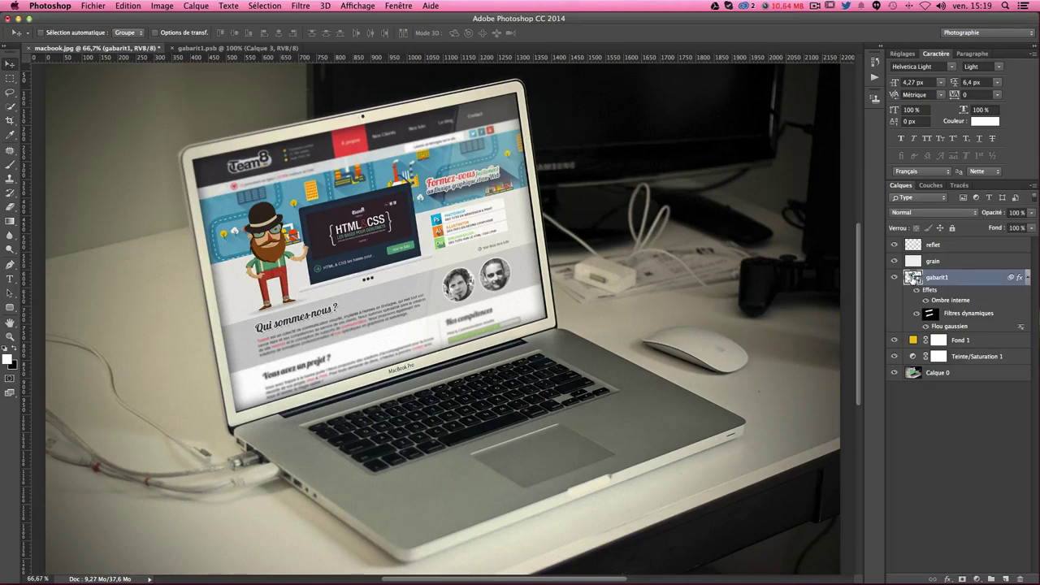
pyautogui.doubleClick(914, 279)
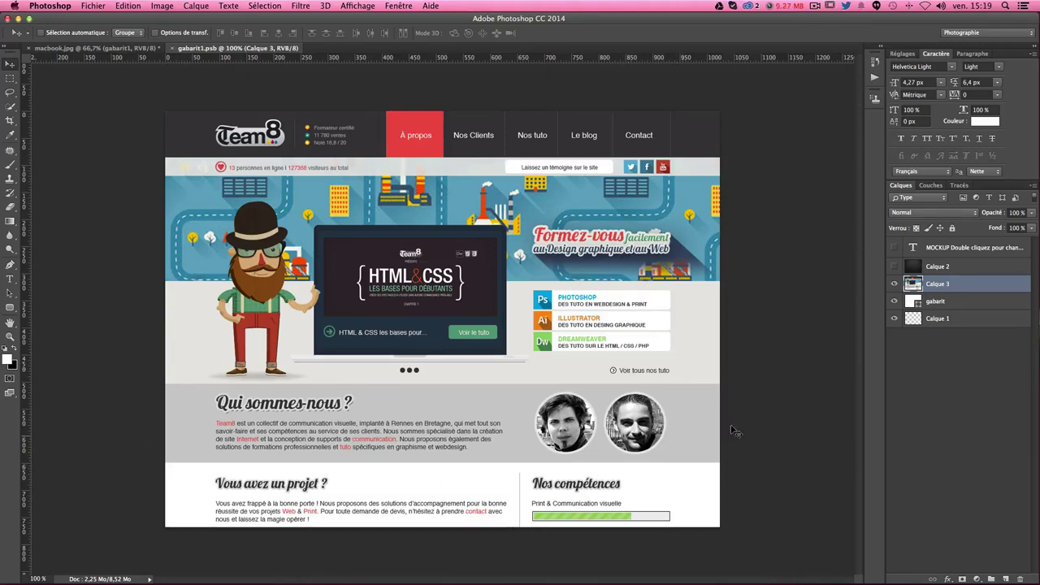
pyautogui.moveTo(894, 268); pyautogui.dragTo(894, 247)
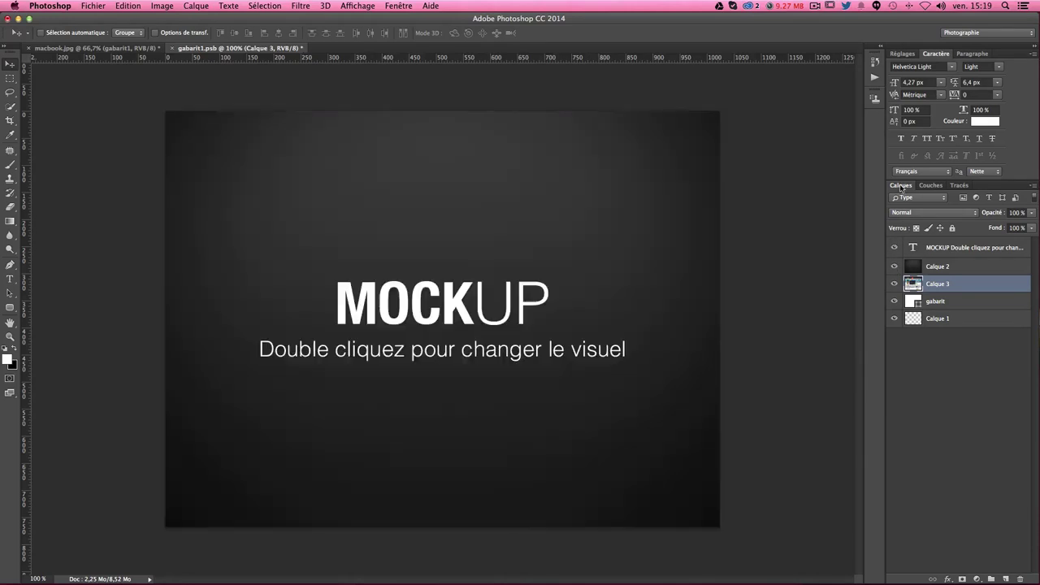
pyautogui.hotkey('ctrl', 's')
pyautogui.click(106, 49)
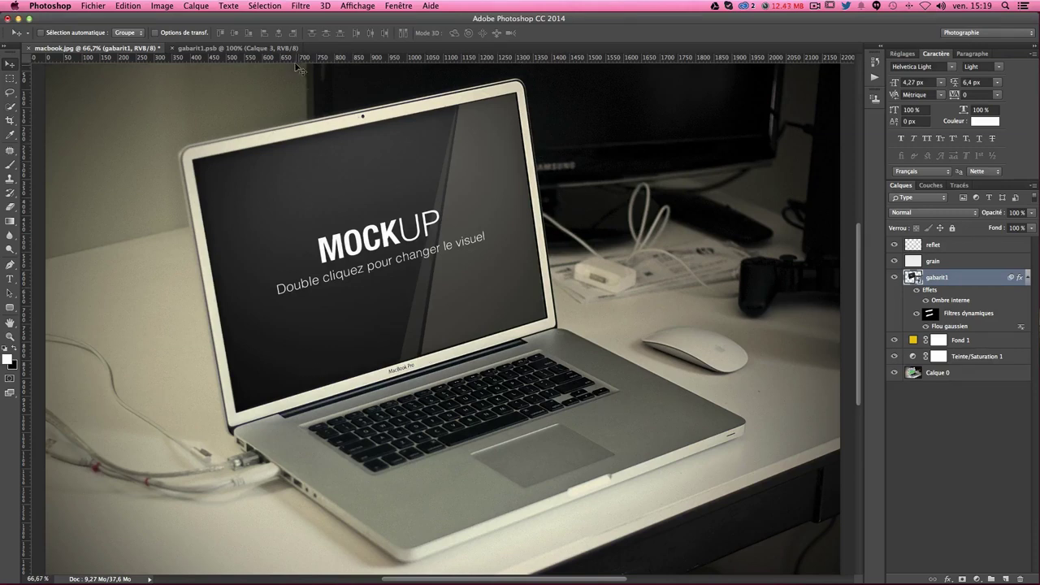
# Hide the MOCKUP placeholder in gabarit1.psb to reveal the website again, and save
pyautogui.click(268, 48)
pyautogui.moveTo(894, 267); pyautogui.dragTo(897, 236)
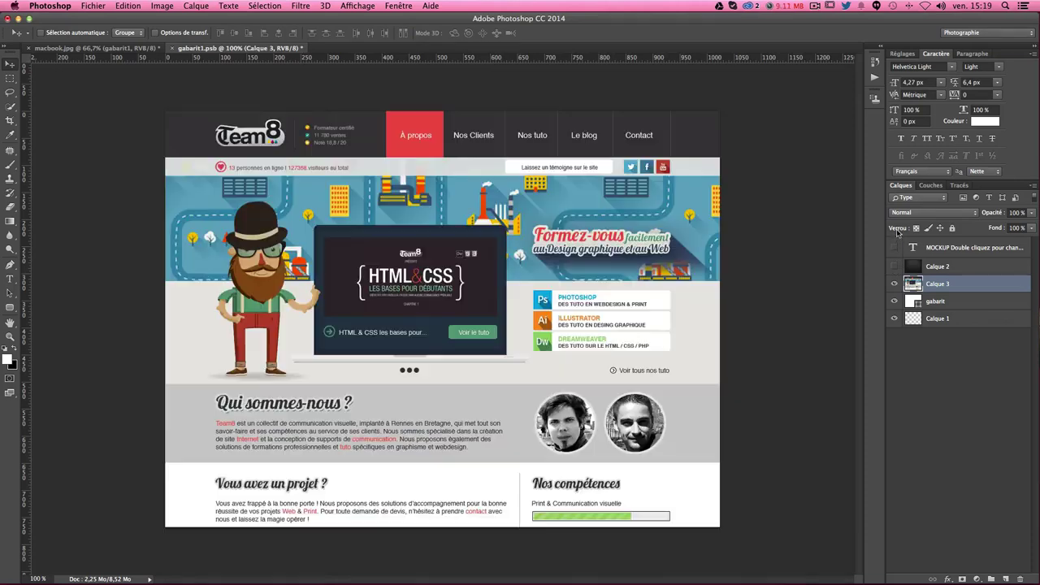
pyautogui.hotkey('ctrl', 's')
pyautogui.click(100, 50)
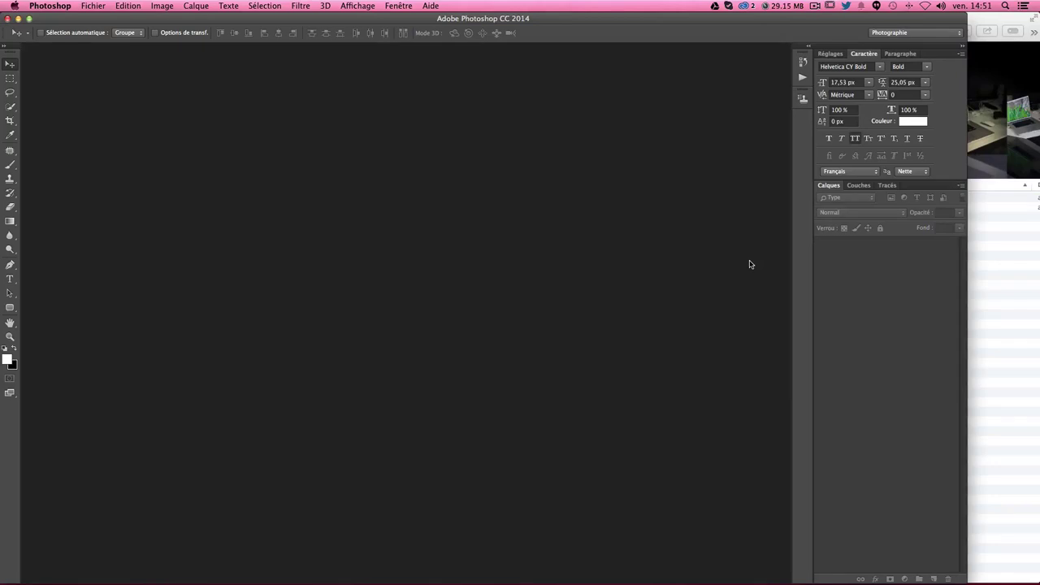
# Preview macbook.jpg and mac.psd in Finder, then open macbook.jpg with Photoshop CC 2014
pyautogui.click(1005, 269)
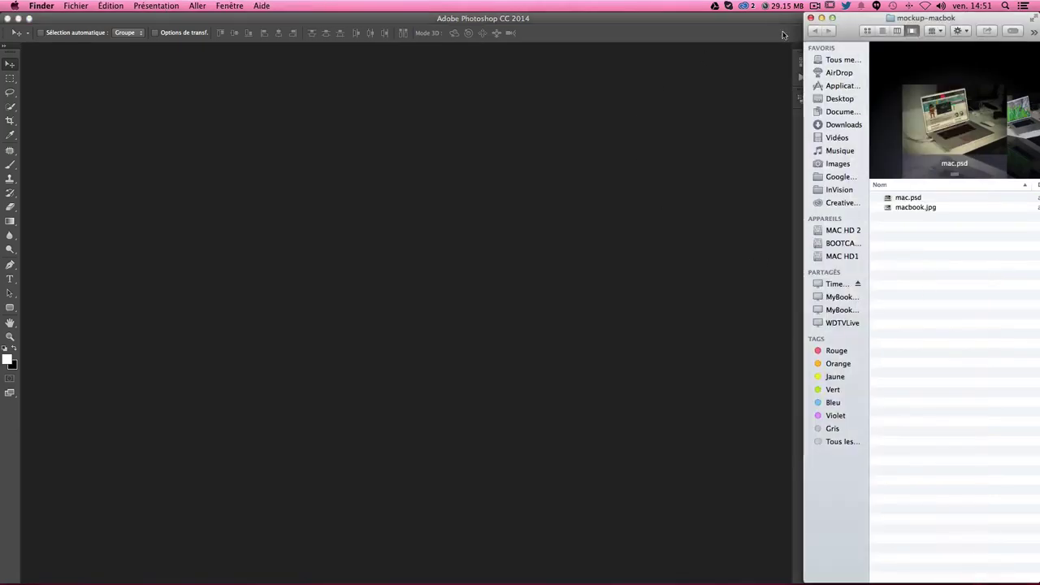
pyautogui.click(907, 208)
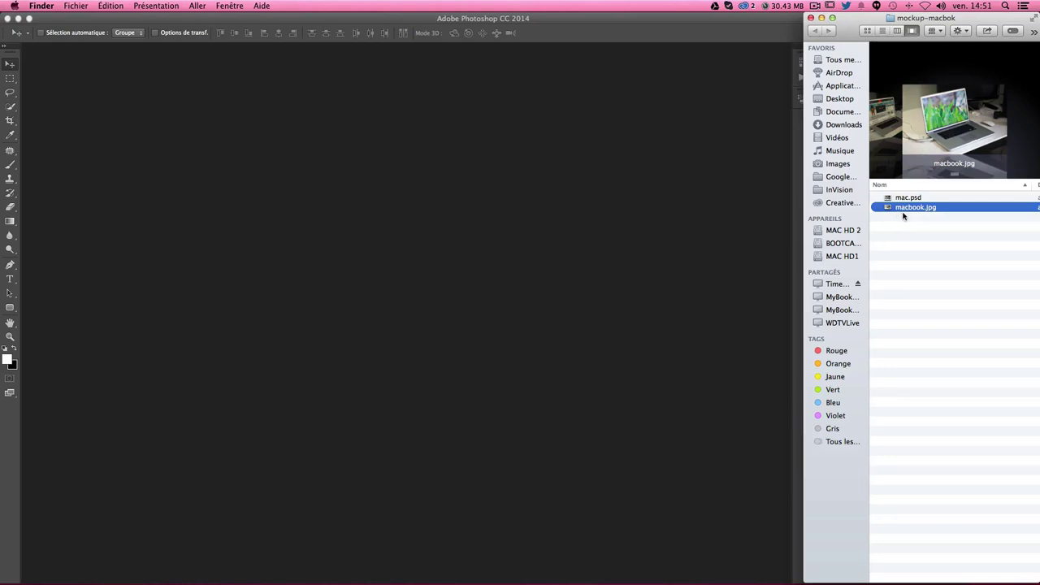
pyautogui.click(907, 199)
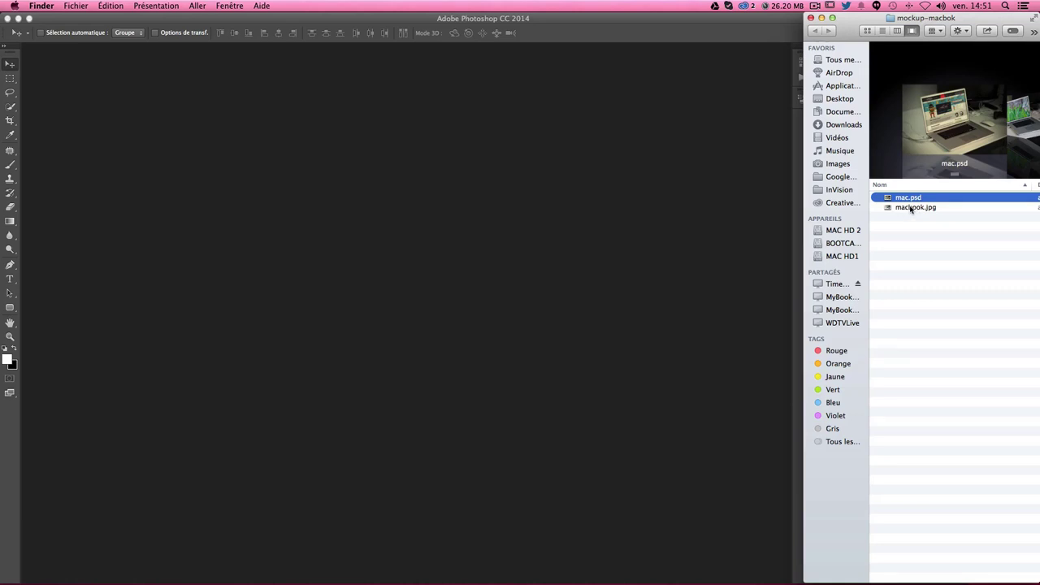
pyautogui.click(938, 231)
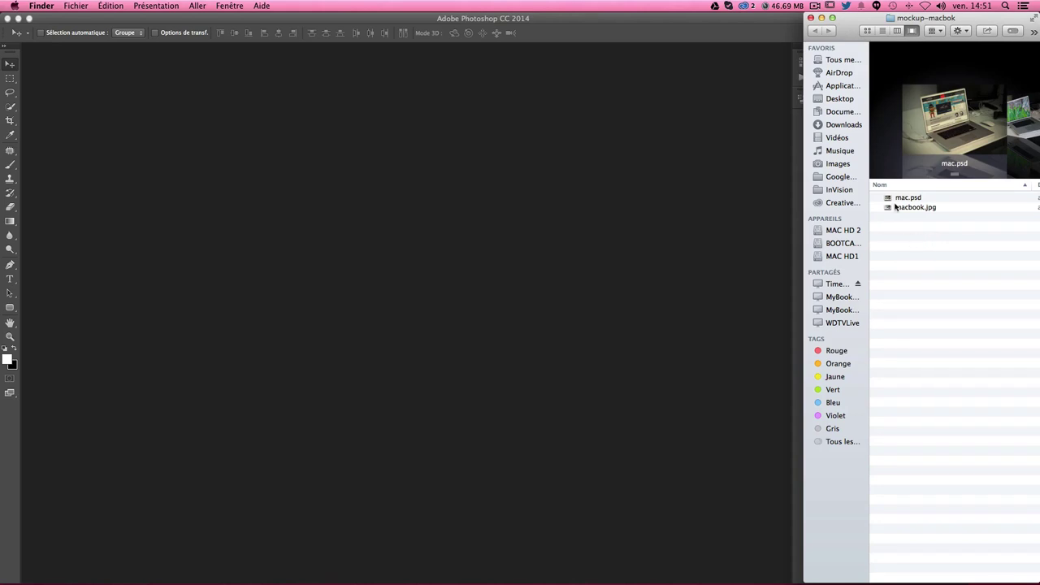
pyautogui.click(906, 208)
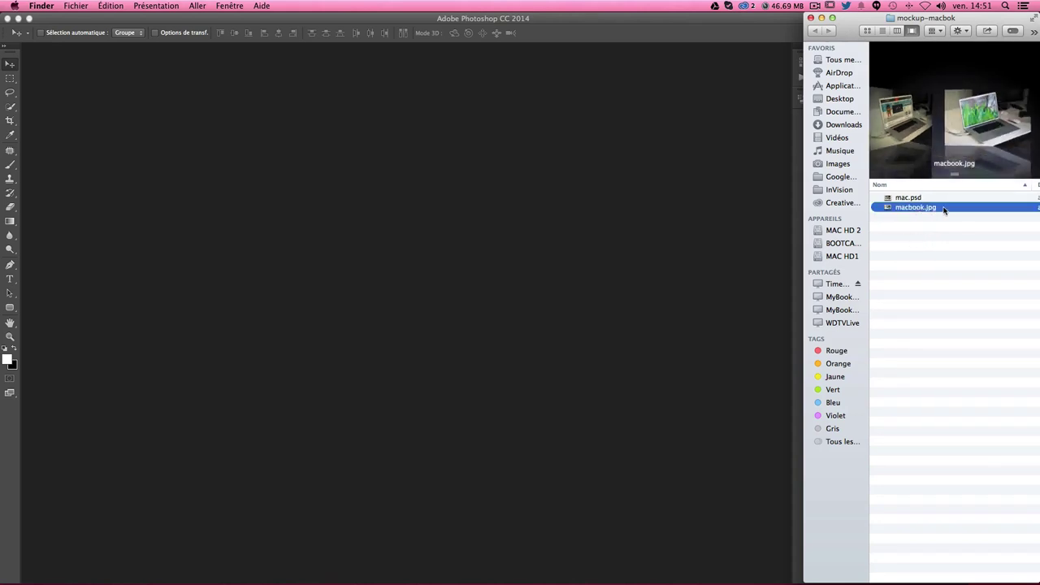
pyautogui.rightClick(906, 209)
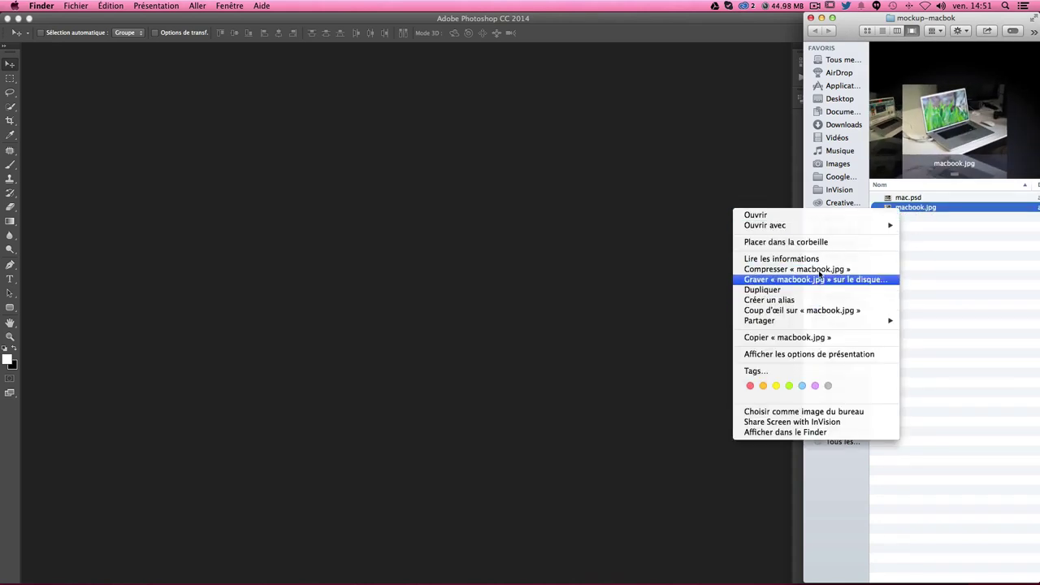
pyautogui.moveTo(817, 225)
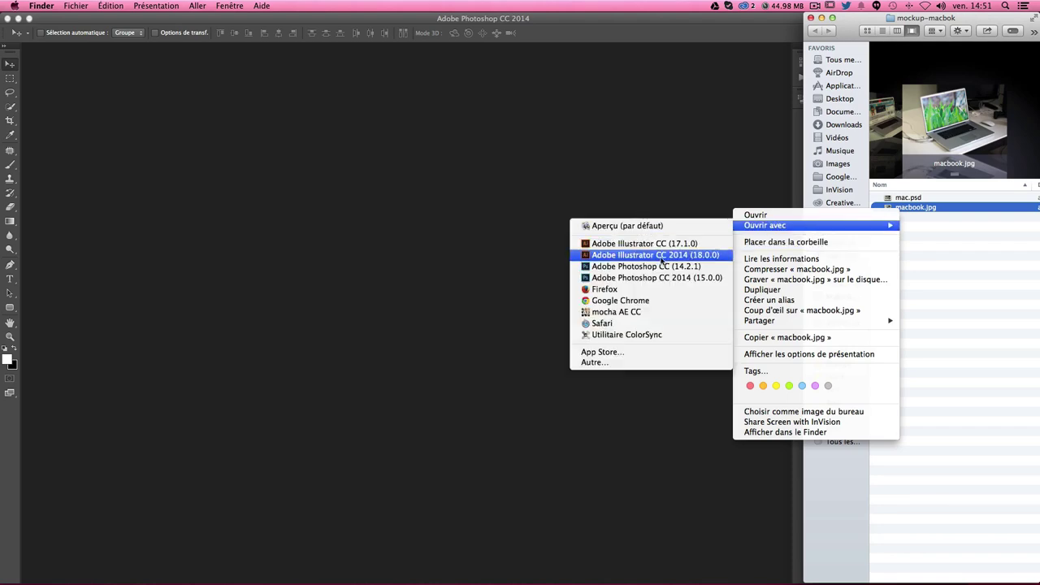
pyautogui.click(654, 278)
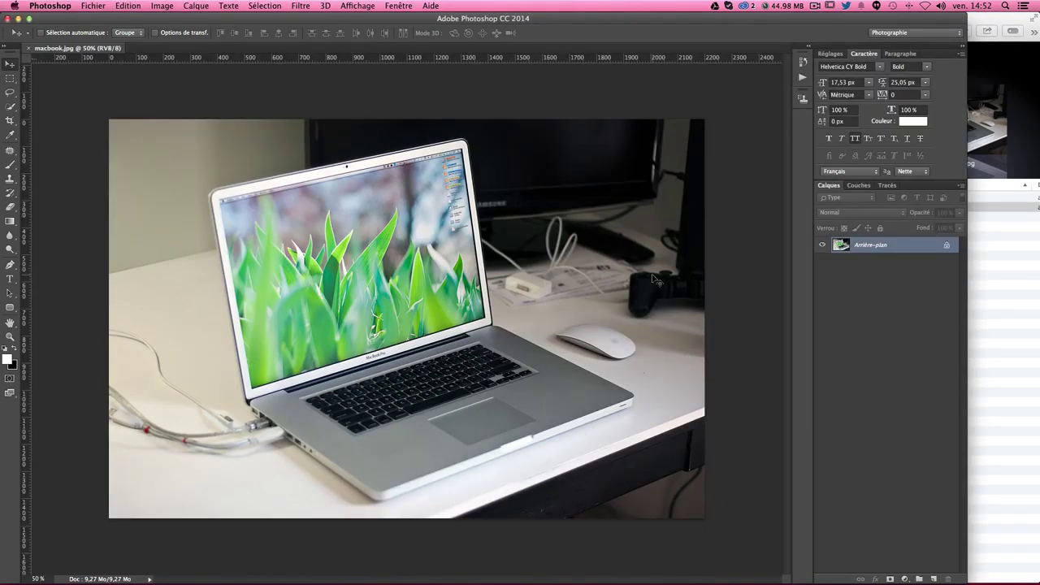
# Add a Teinte/Saturation 1 adjustment layer with saturation -39 above the macbook.jpg photo
pyautogui.hotkey('ctrl', '1')
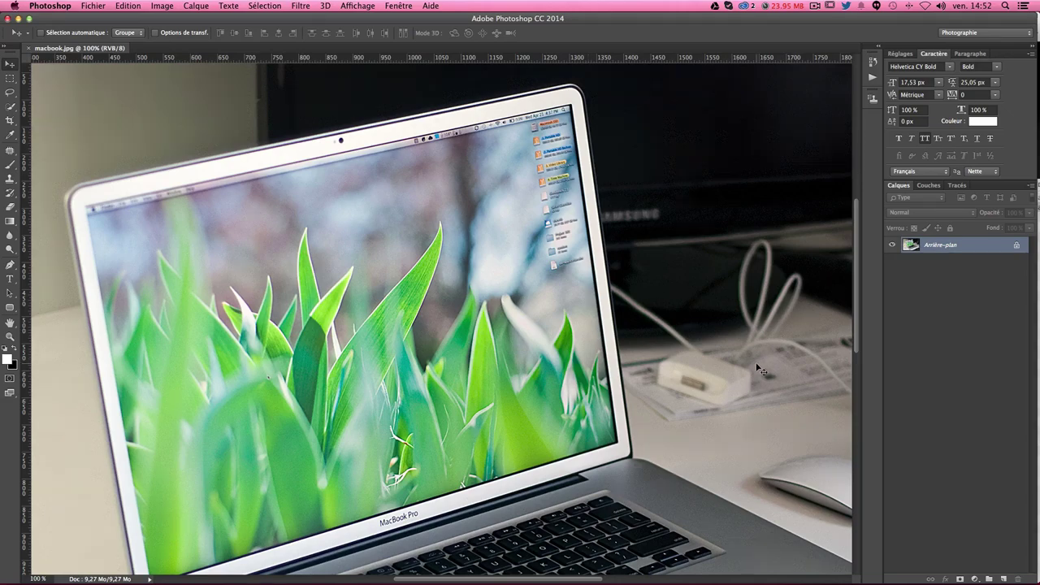
pyautogui.press('super+minus')
pyautogui.scroll(-3, 756, 367)
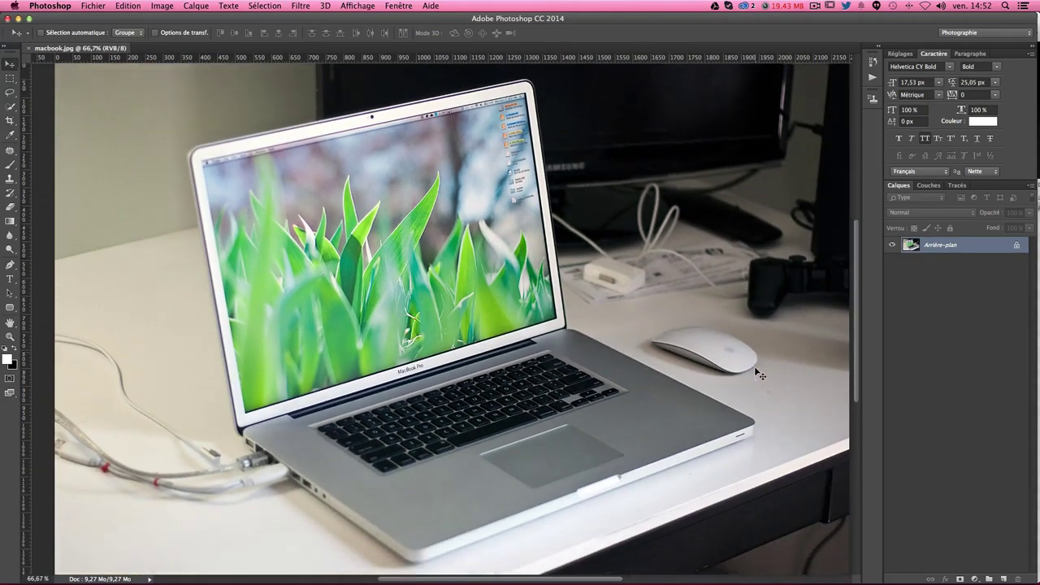
pyautogui.hscroll(2, 758, 371)
pyautogui.scroll(1, 755, 370)
pyautogui.hscroll(-1, 755, 370)
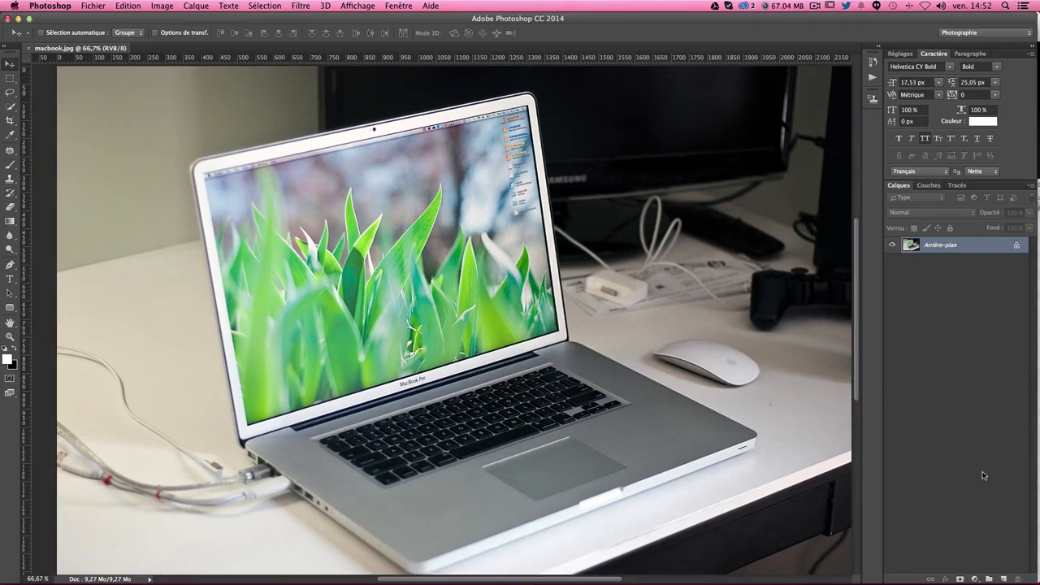
pyautogui.click(974, 579)
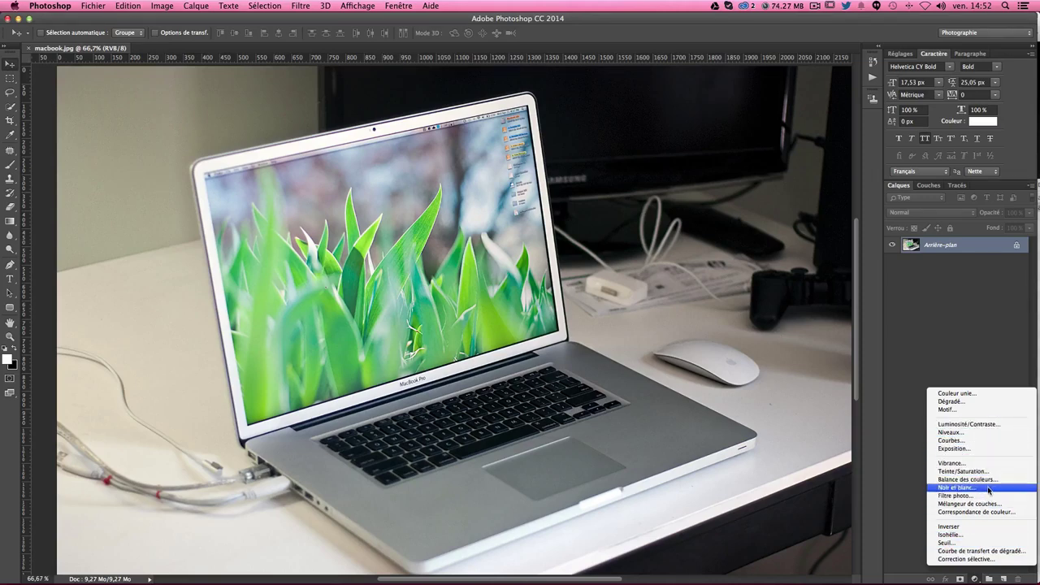
pyautogui.click(989, 472)
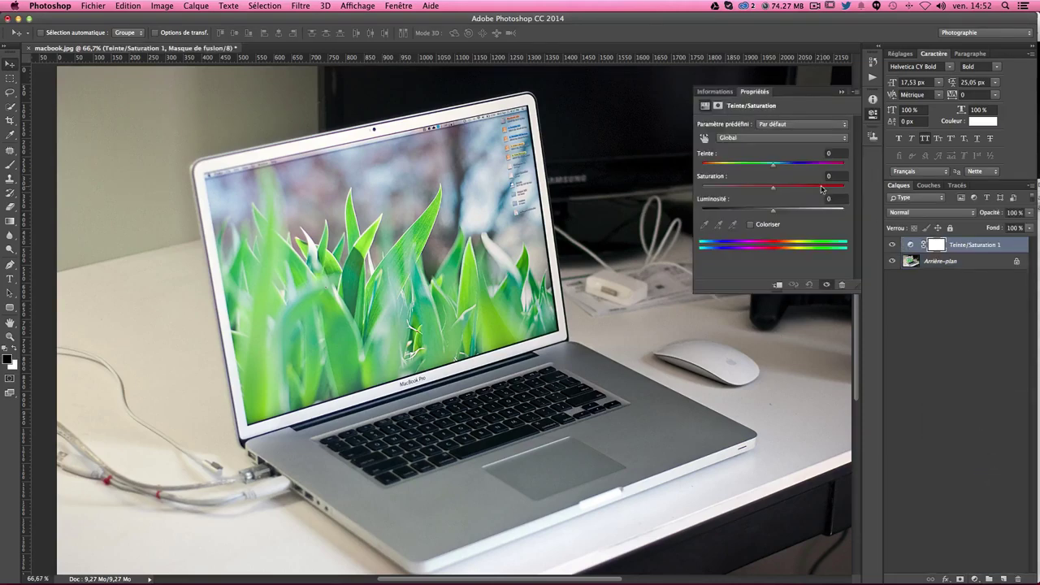
pyautogui.moveTo(769, 190); pyautogui.dragTo(748, 187)
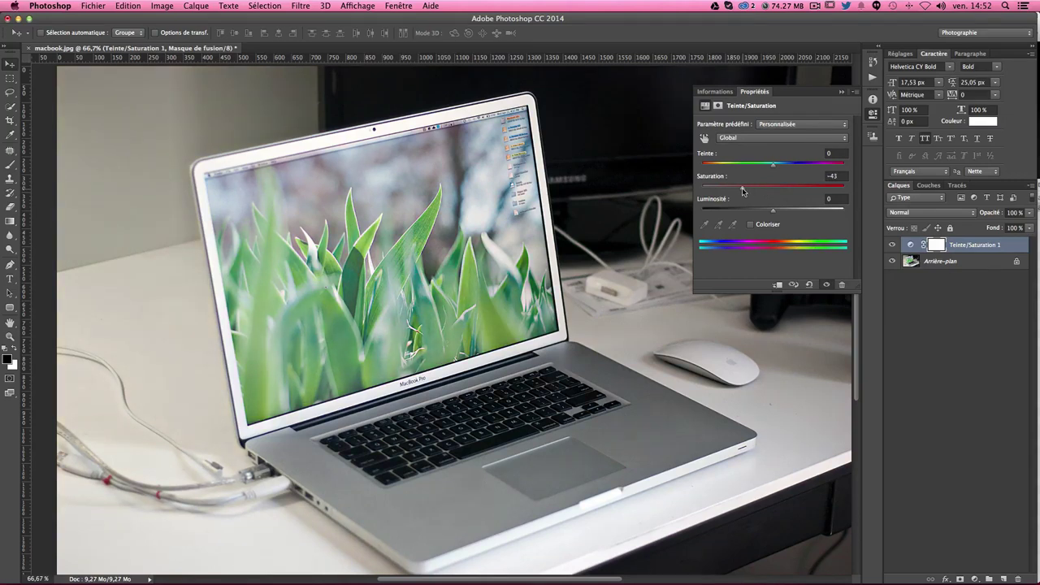
pyautogui.click(954, 317)
pyautogui.click(982, 250)
pyautogui.click(974, 579)
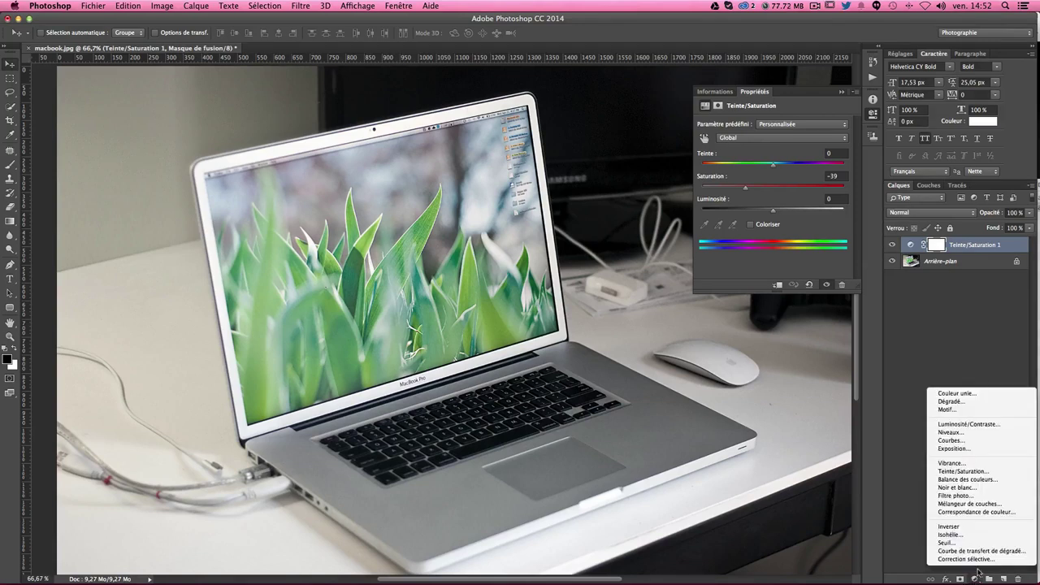
# Add a saturated yellow solid-colour fill layer, Fond 1, over the photo
pyautogui.click(953, 397)
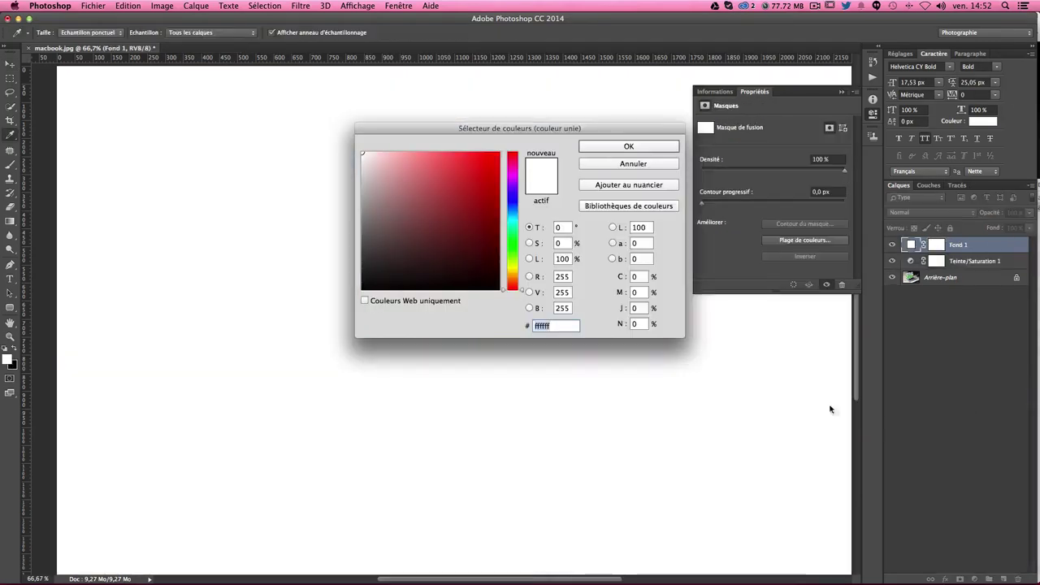
pyautogui.click(512, 273)
pyautogui.moveTo(478, 228); pyautogui.dragTo(472, 163)
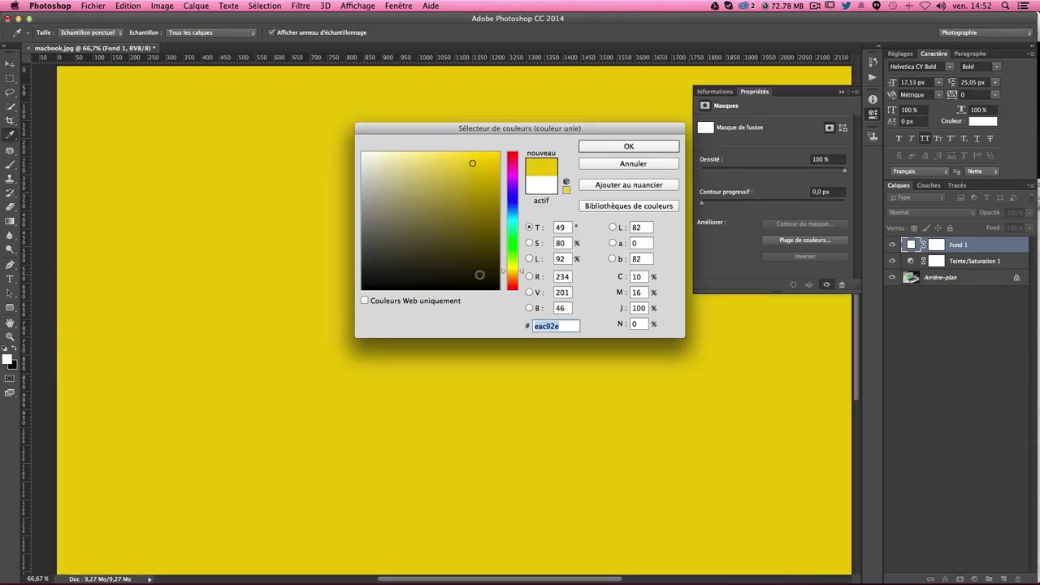
pyautogui.click(521, 273)
pyautogui.click(614, 146)
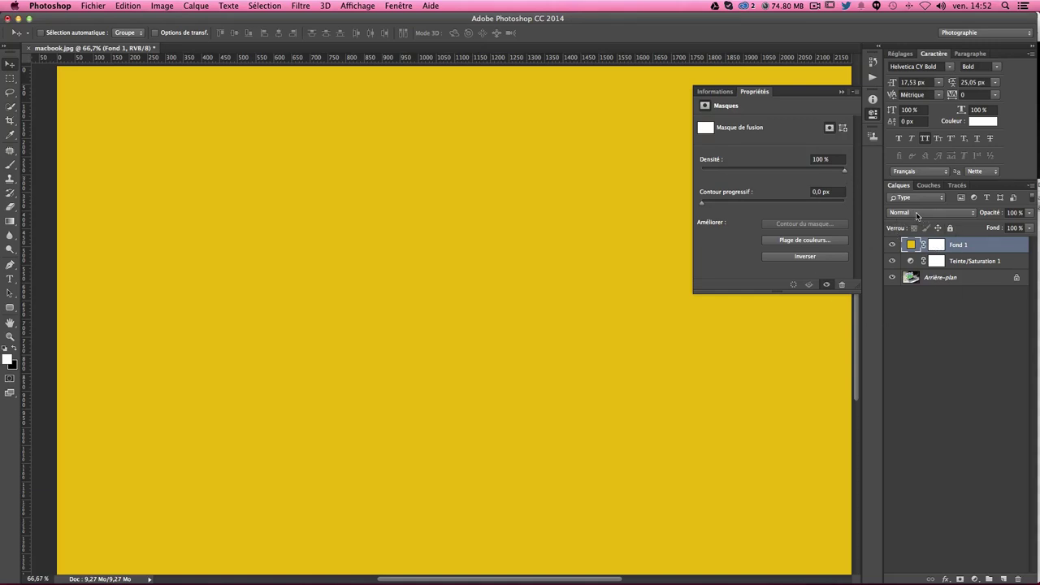
# Set Fond 1 to Produit at 15% opacity, compare it, and add an empty layer
pyautogui.click(917, 213)
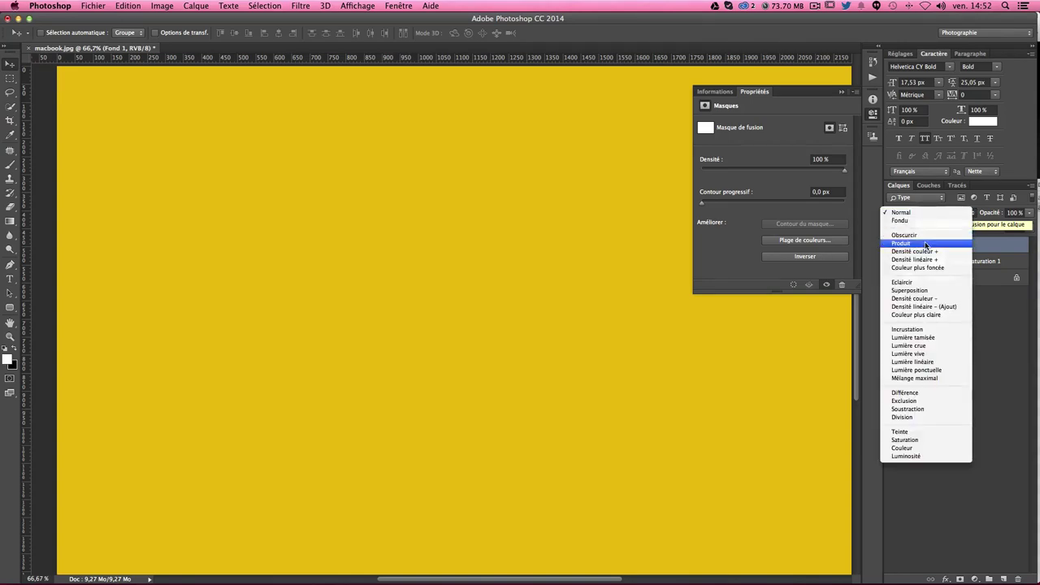
pyautogui.click(926, 243)
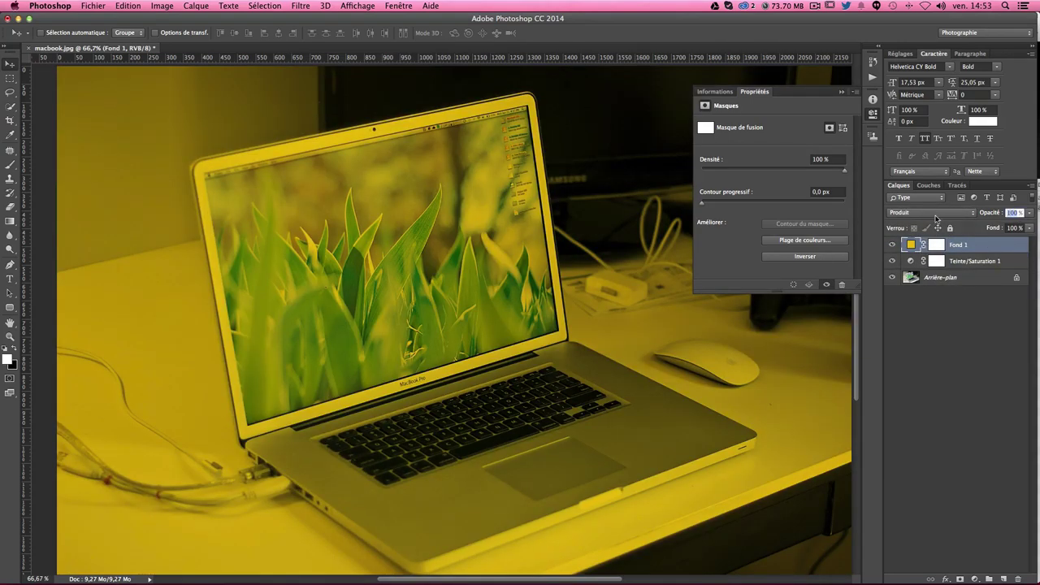
pyautogui.write('15')
pyautogui.press('Return')
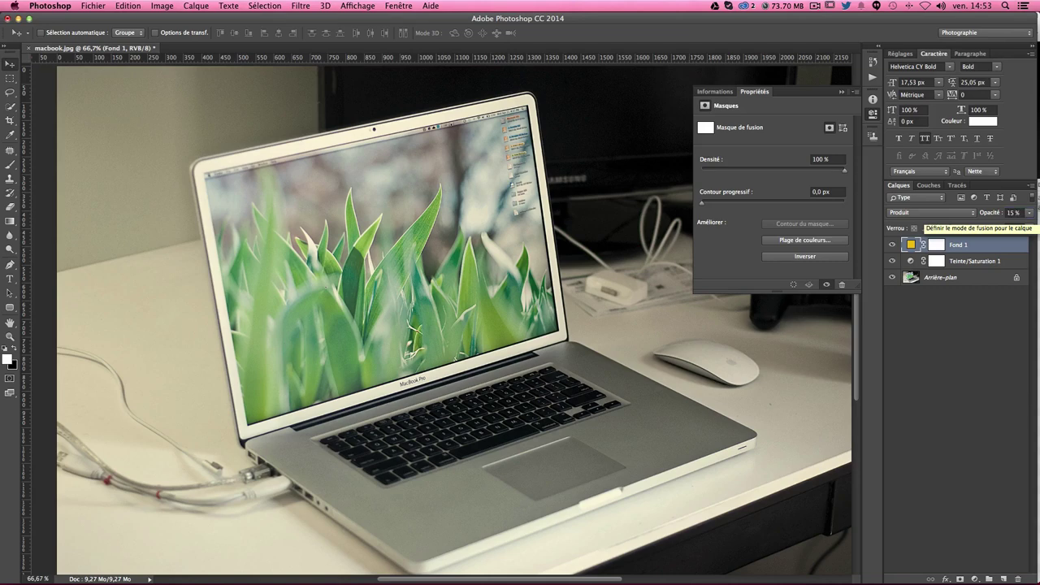
pyautogui.click(891, 246)
pyautogui.click(891, 246)
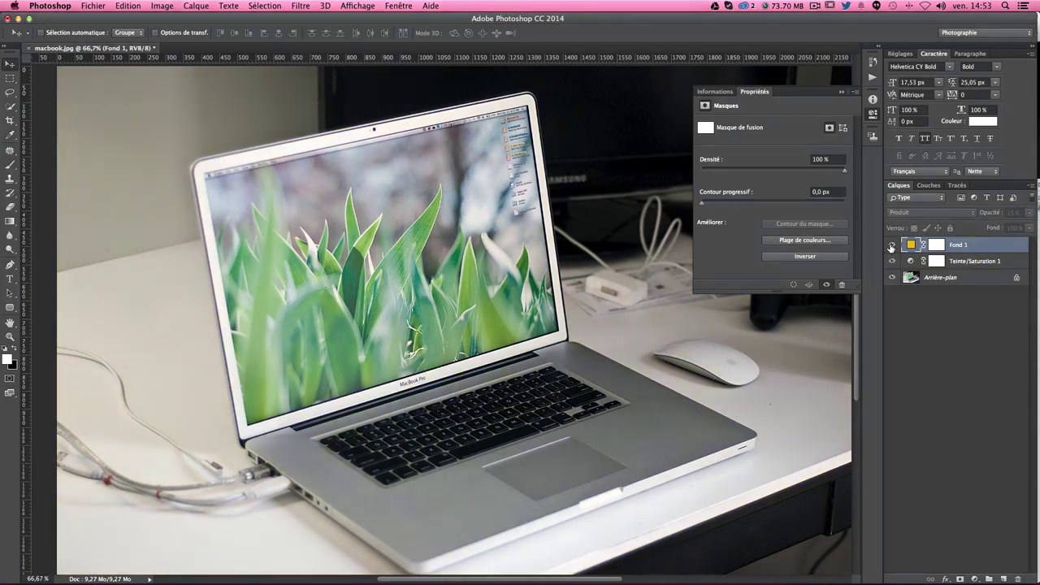
pyautogui.click(892, 246)
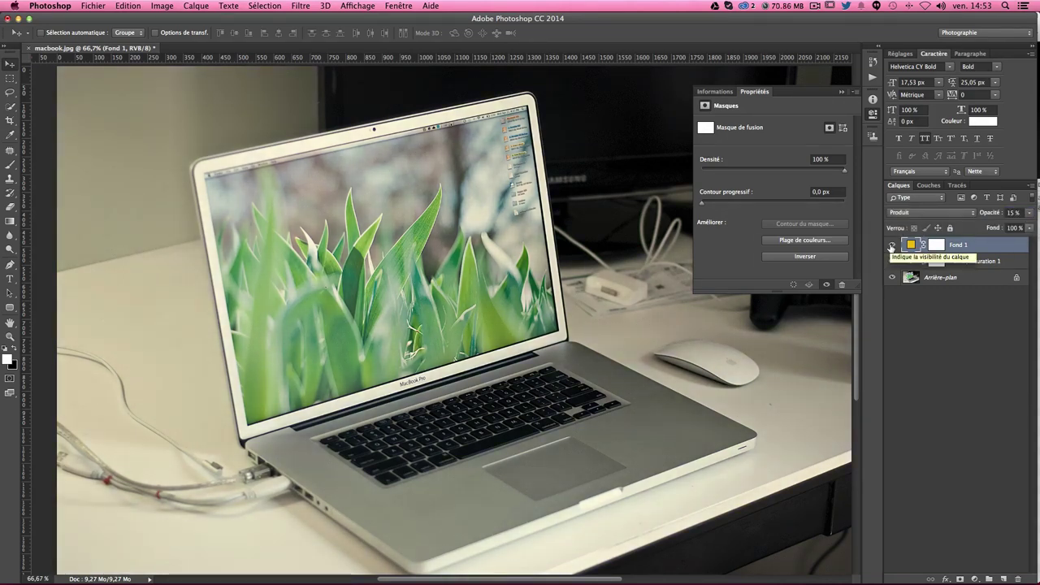
pyautogui.click(891, 246)
pyautogui.click(1009, 380)
pyautogui.click(1003, 579)
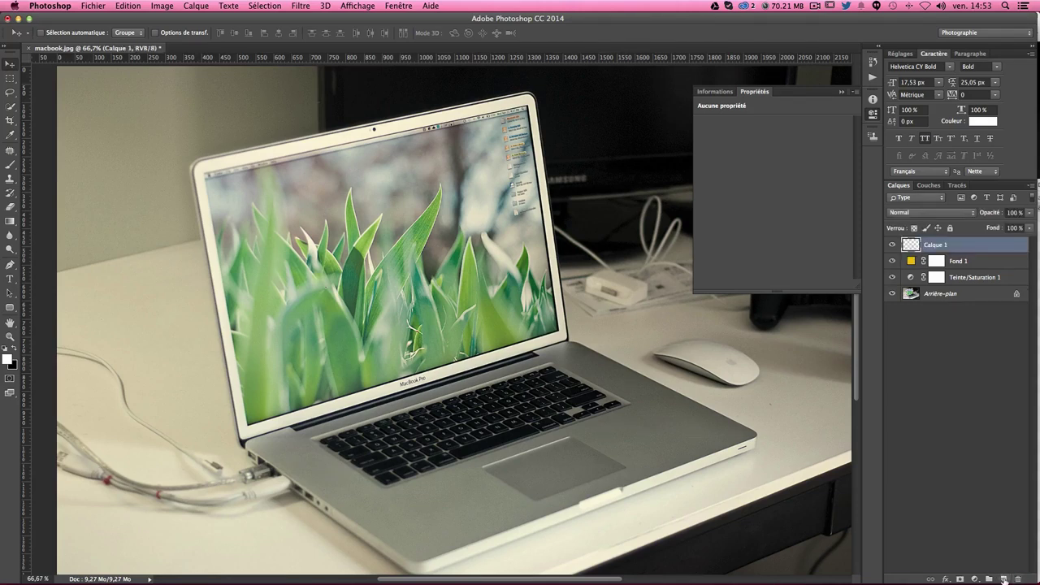
# Delete the empty Calque 1 and create a new layer named 'gabarit'
pyautogui.click(1018, 579)
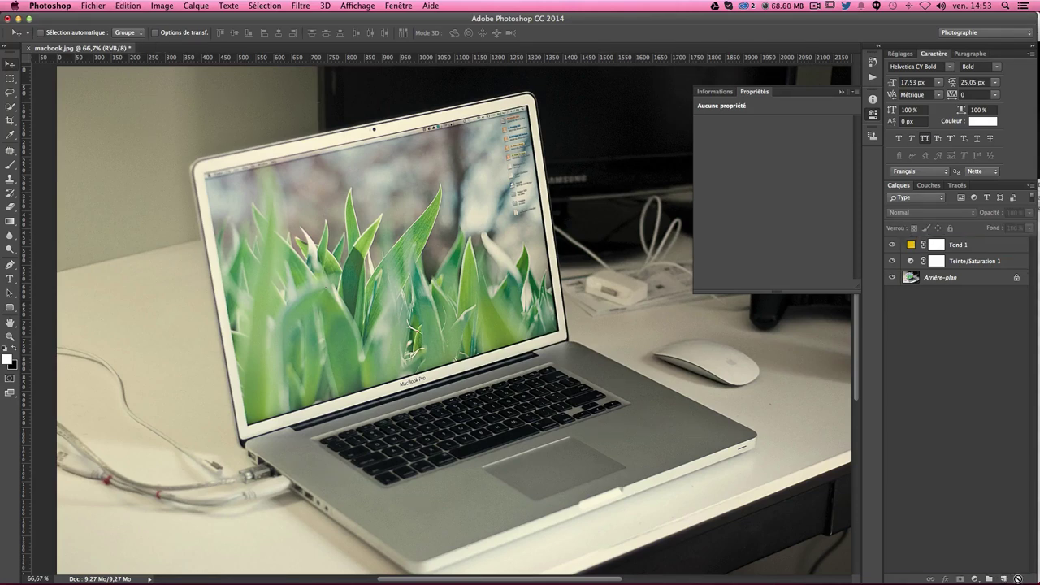
pyautogui.hotkey('ctrl', 'shift', 'n')
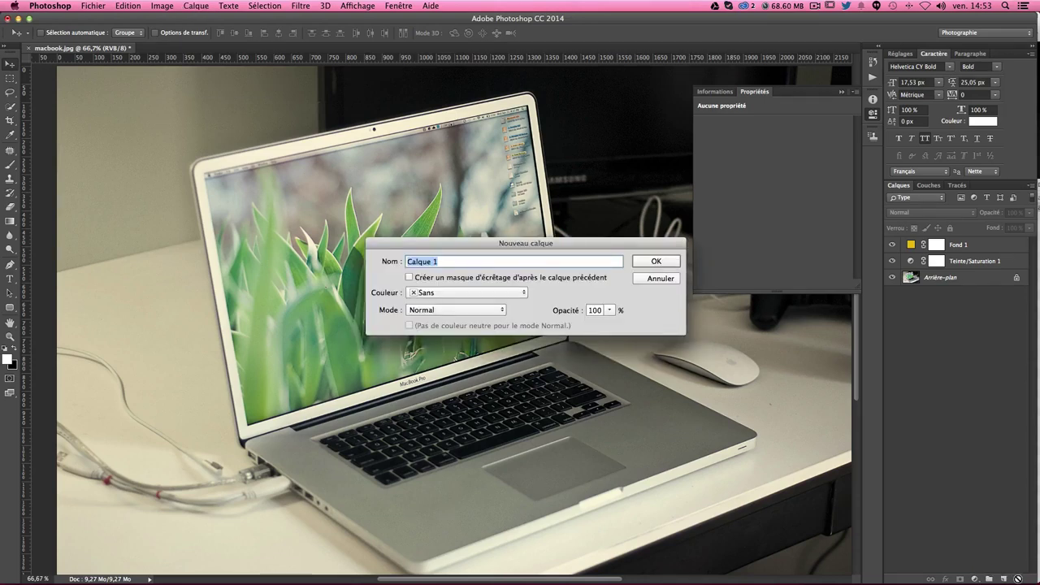
pyautogui.write('gabarit')
pyautogui.press('Return')
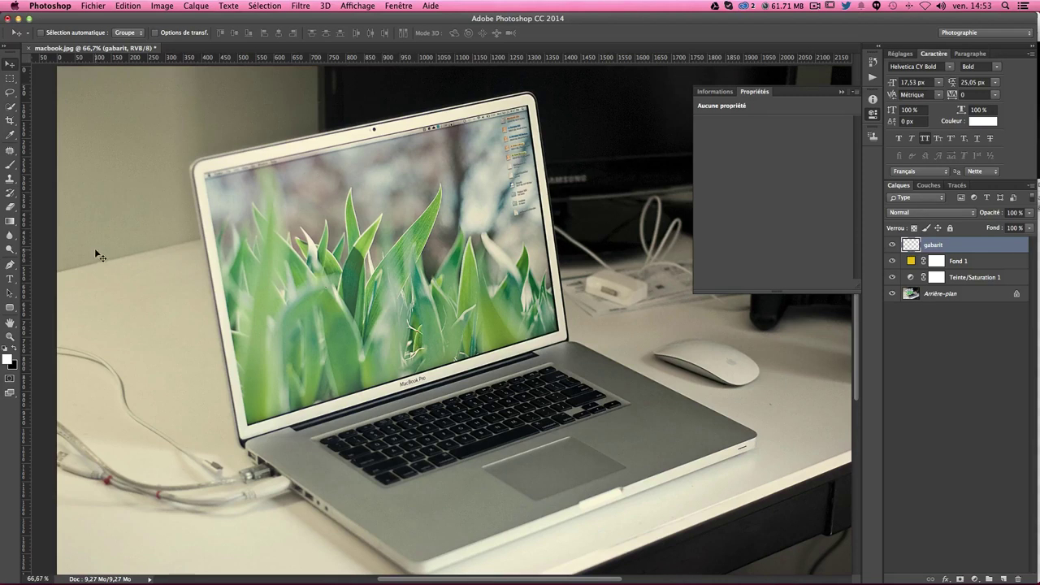
# Draw a white 1024×768 rounded rectangle with 3 px corner radii
pyautogui.click(10, 311)
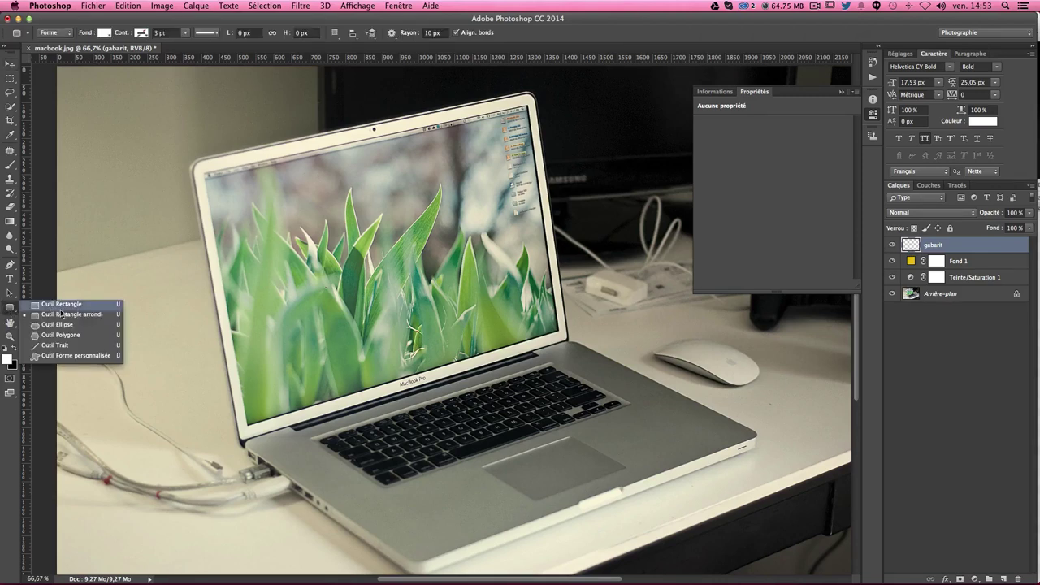
pyautogui.click(65, 316)
pyautogui.click(341, 246)
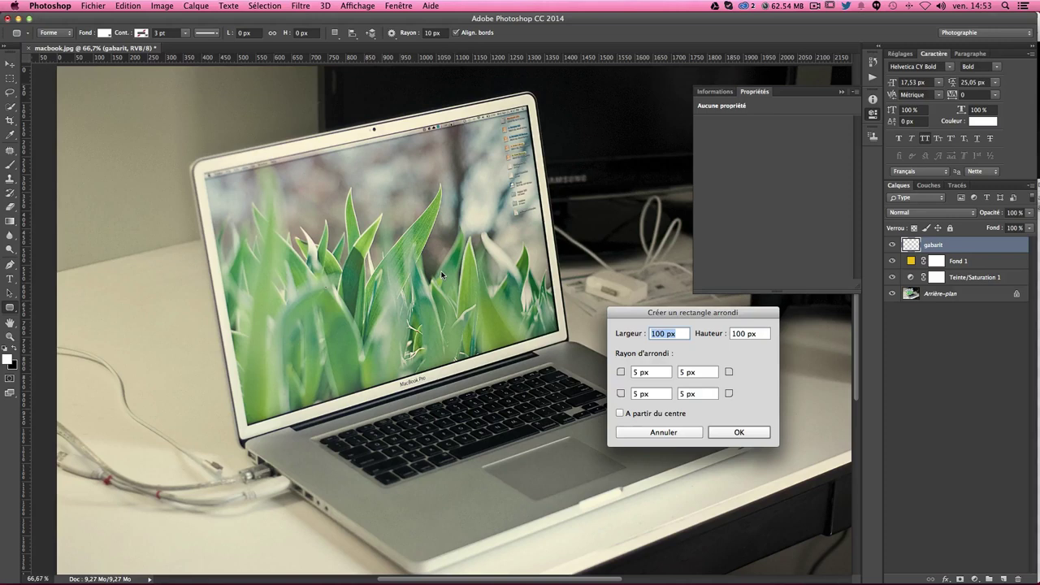
pyautogui.write('102')
pyautogui.write('4')
pyautogui.press('Tab')
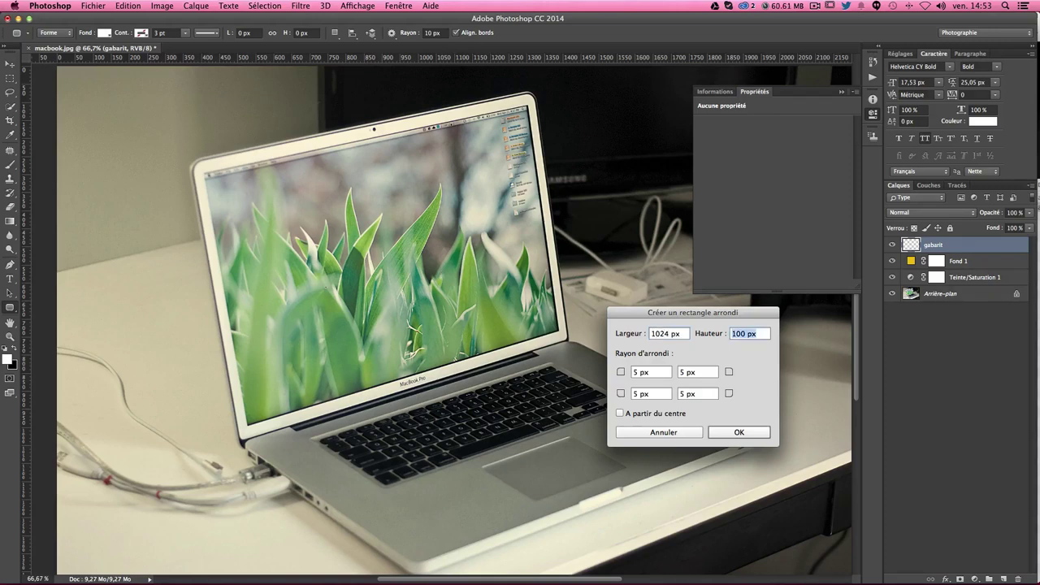
pyautogui.write('768')
pyautogui.press('Tab')
pyautogui.write('3')
pyautogui.press('Tab')
pyautogui.write('3\t3')
pyautogui.write('\t3')
pyautogui.press('Return')
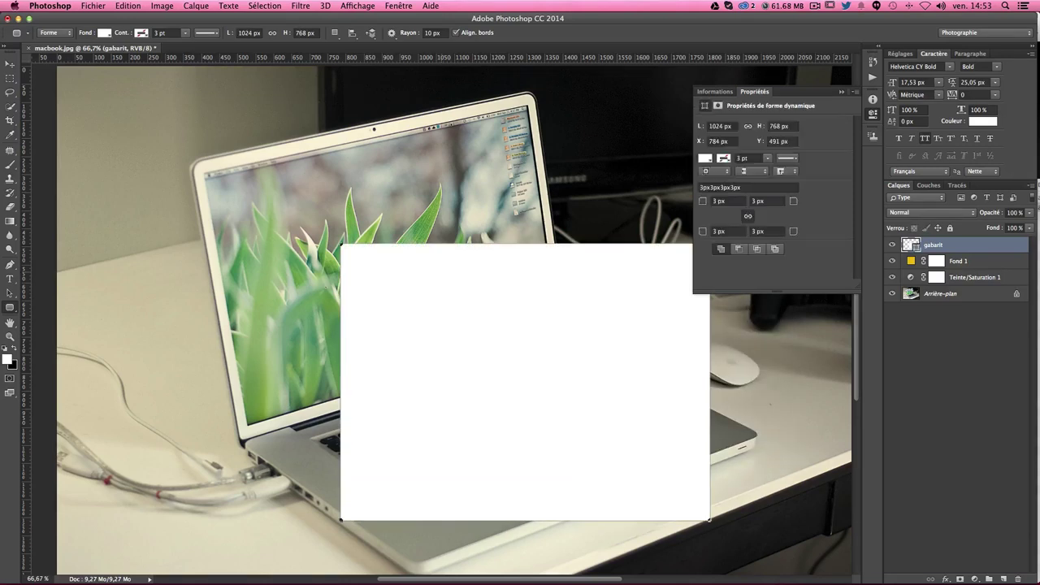
# Move the white rectangle over the laptop screen to X 542, Y 294
pyautogui.press('v')
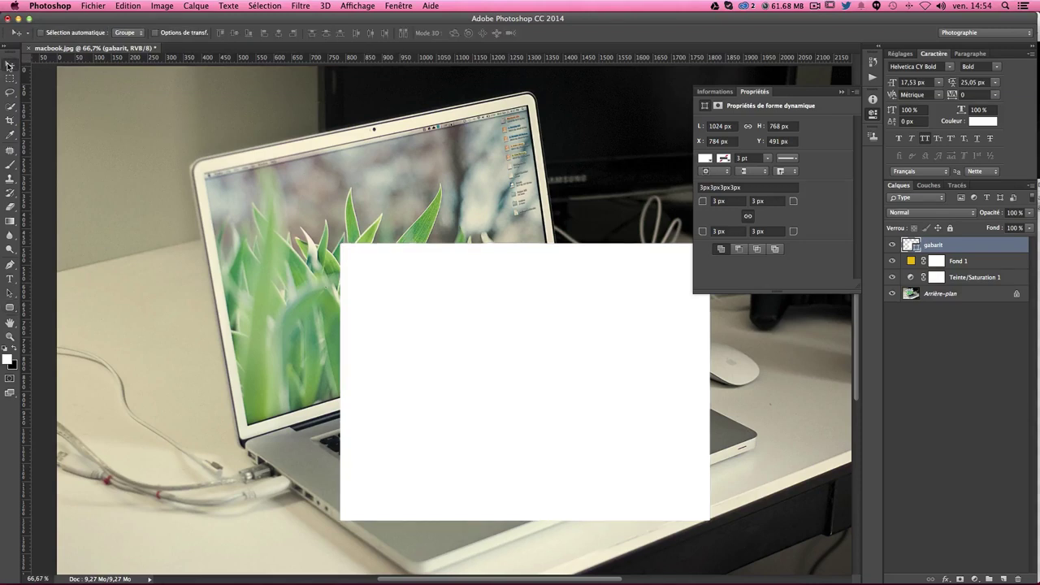
pyautogui.moveTo(449, 370)
pyautogui.mouseDown()
pyautogui.moveTo(352, 306)
pyautogui.moveTo(352, 326)
pyautogui.mouseUp()
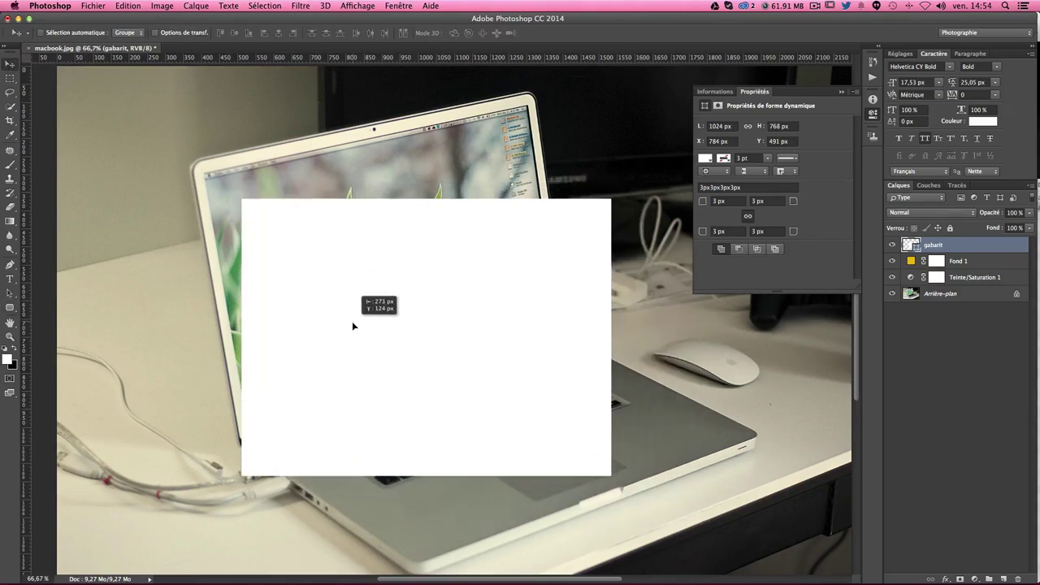
pyautogui.moveTo(471, 325); pyautogui.dragTo(448, 314)
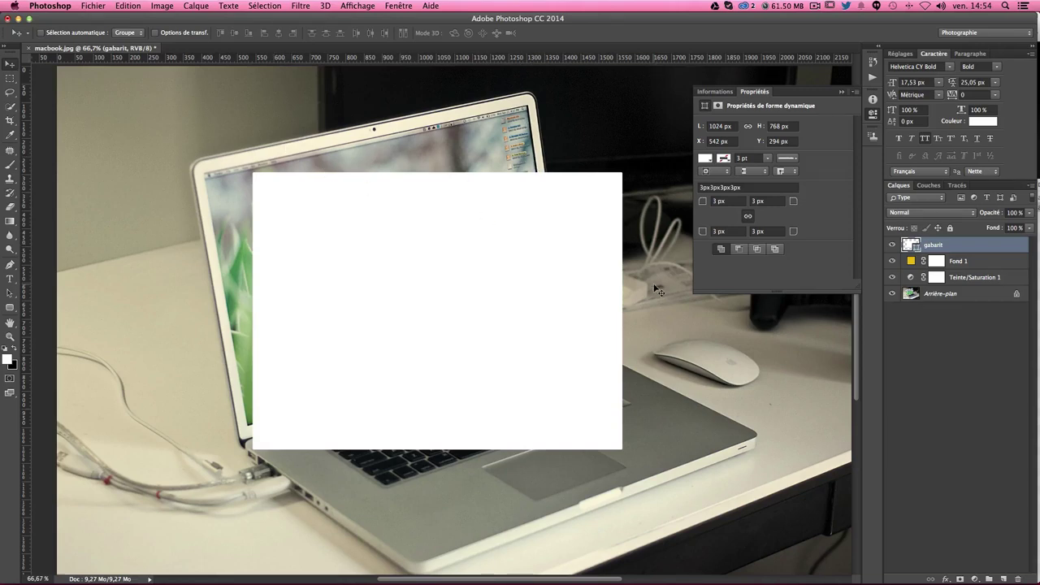
pyautogui.scroll(1, 660, 289)
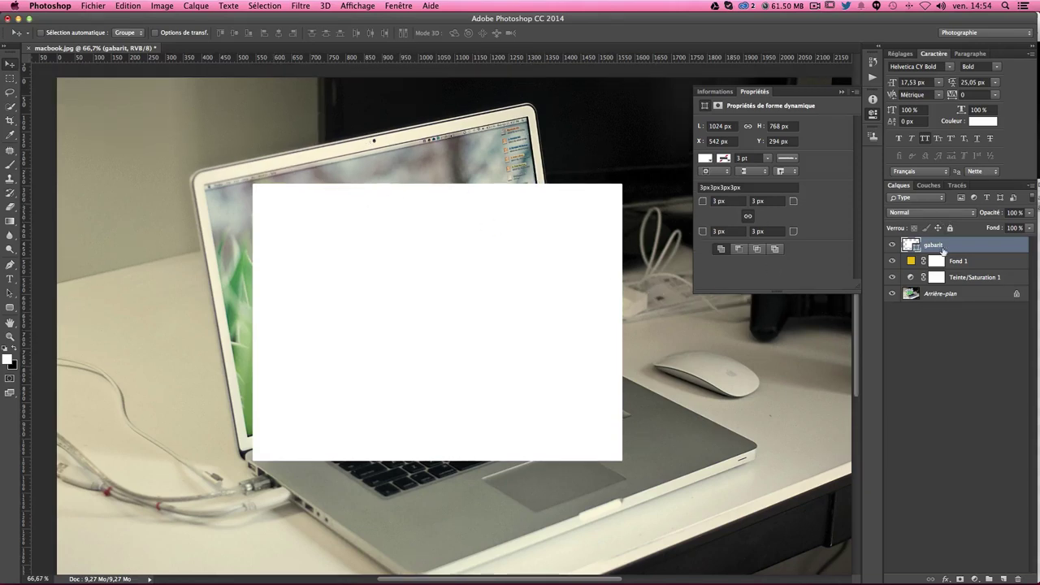
# Convert the gabarit layer to a smart object and reposition it, undoing a trial enlargement
pyautogui.rightClick(941, 250)
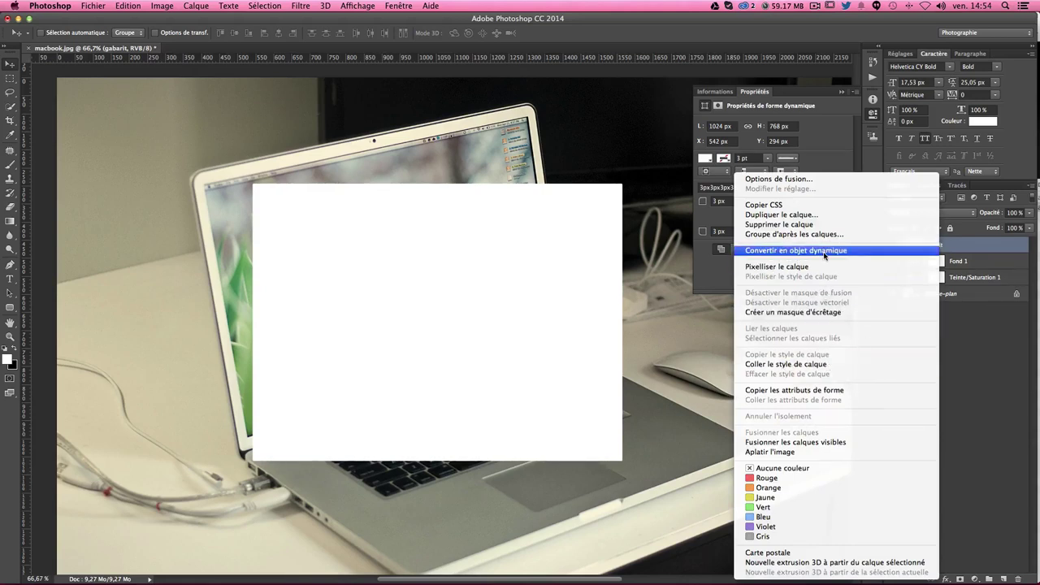
pyautogui.click(830, 251)
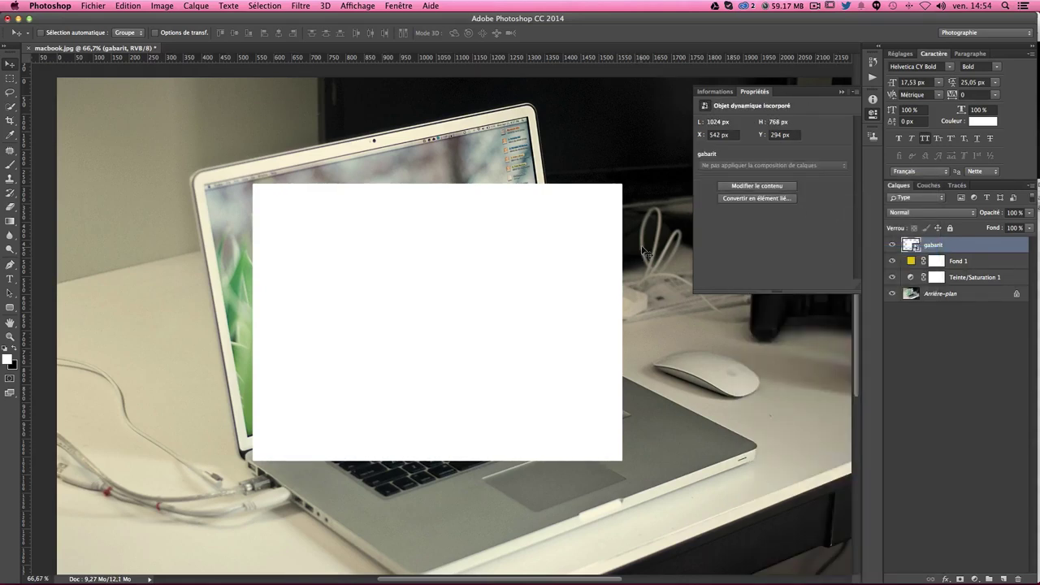
pyautogui.hotkey('ctrl', 't')
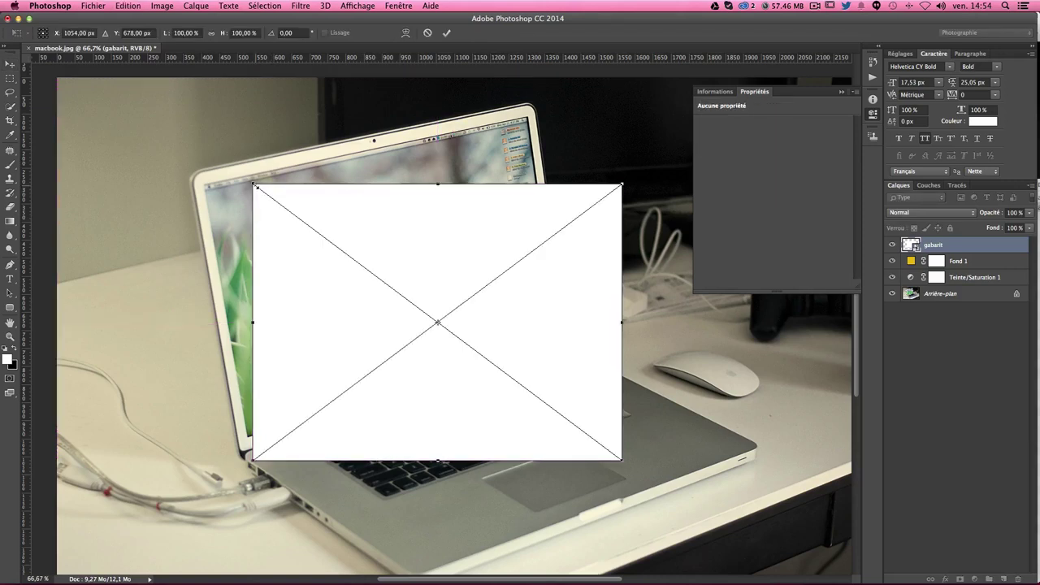
pyautogui.moveTo(254, 185); pyautogui.dragTo(73, 104)
pyautogui.press('Return')
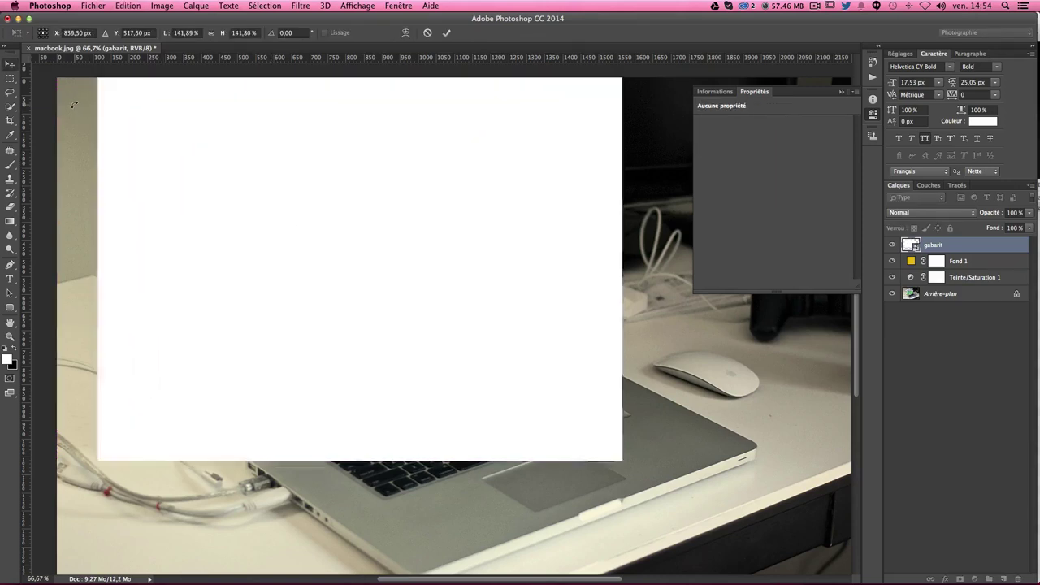
pyautogui.moveTo(275, 195); pyautogui.dragTo(339, 263)
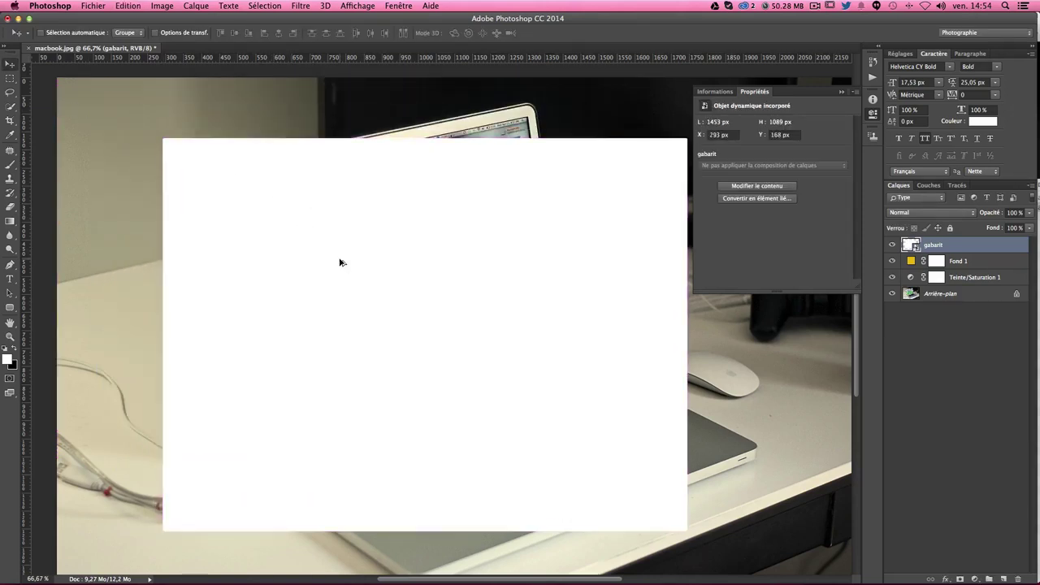
pyautogui.hotkey('ctrl', 'alt', 'z')
pyautogui.hotkey('ctrl', 'alt', 'z')
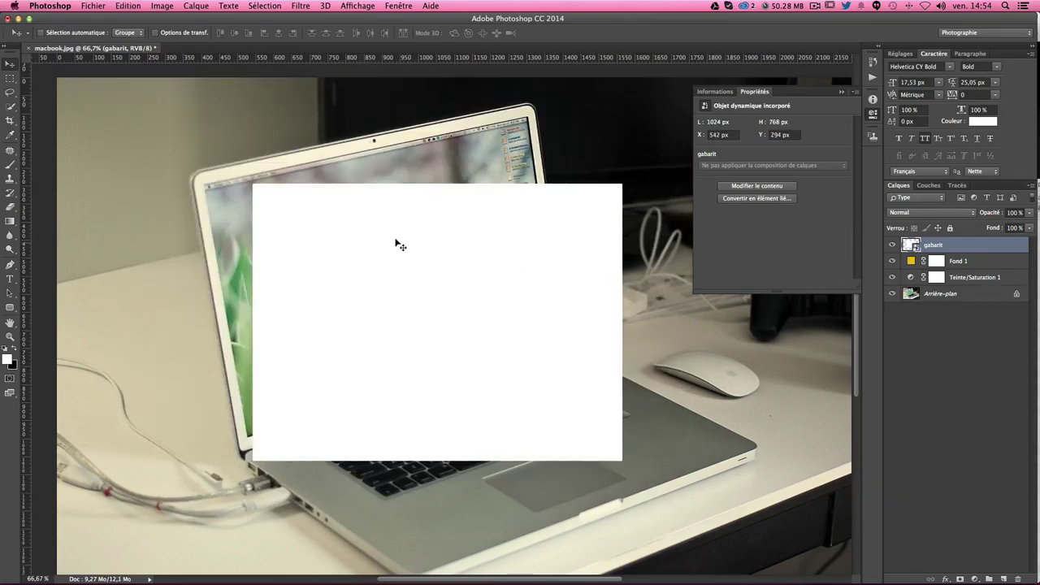
pyautogui.moveTo(325, 260); pyautogui.dragTo(458, 326)
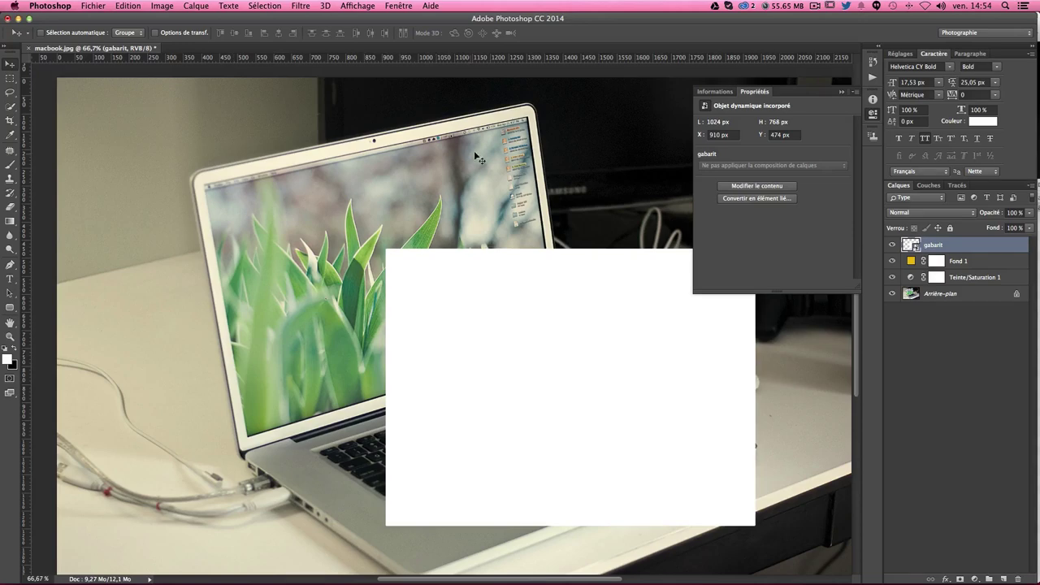
# Zoom to 200% and align the rectangle's top-left corner with the screen corner at X 406, Y 295
pyautogui.hotkey('ctrl', '+')
pyautogui.hotkey('ctrl', '+')
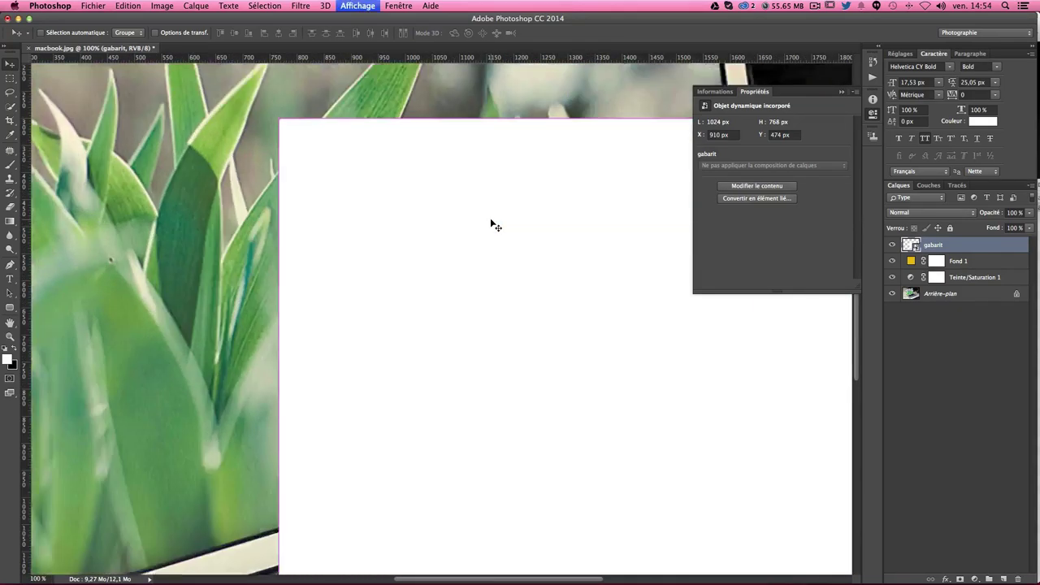
pyautogui.moveTo(286, 169); pyautogui.dragTo(523, 295)
pyautogui.moveTo(220, 129); pyautogui.dragTo(390, 248)
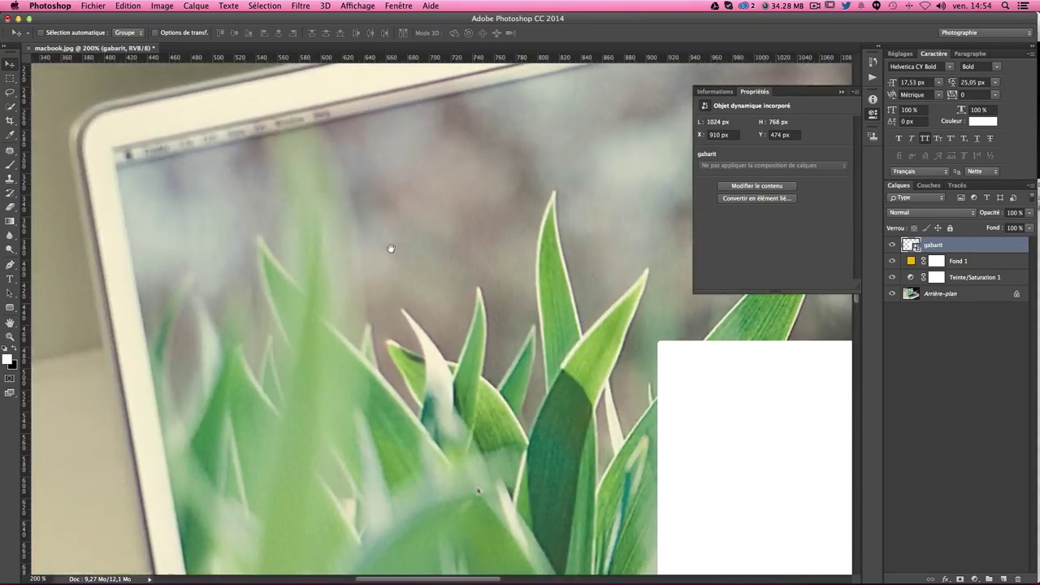
pyautogui.moveTo(632, 355)
pyautogui.mouseDown()
pyautogui.moveTo(281, 255)
pyautogui.moveTo(129, 195)
pyautogui.moveTo(120, 166)
pyautogui.moveTo(135, 164)
pyautogui.mouseUp()
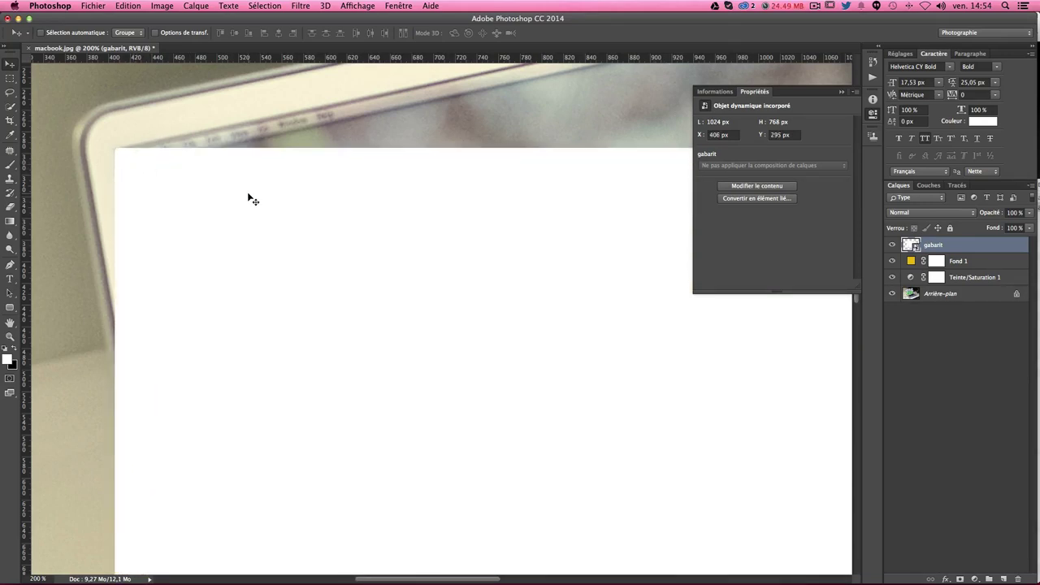
pyautogui.moveTo(316, 135); pyautogui.dragTo(71, 386)
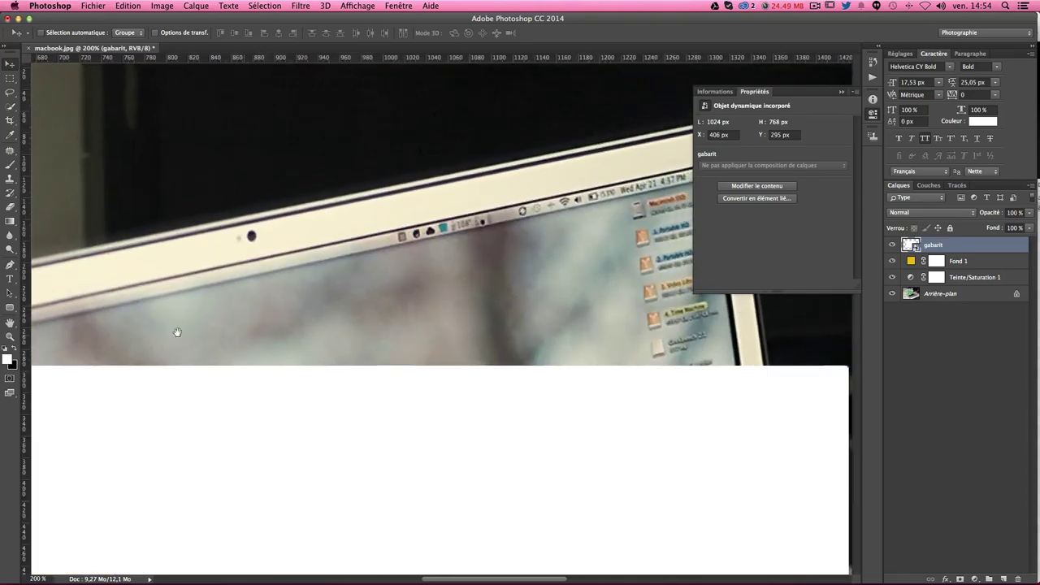
pyautogui.hscroll(10, 292, 329)
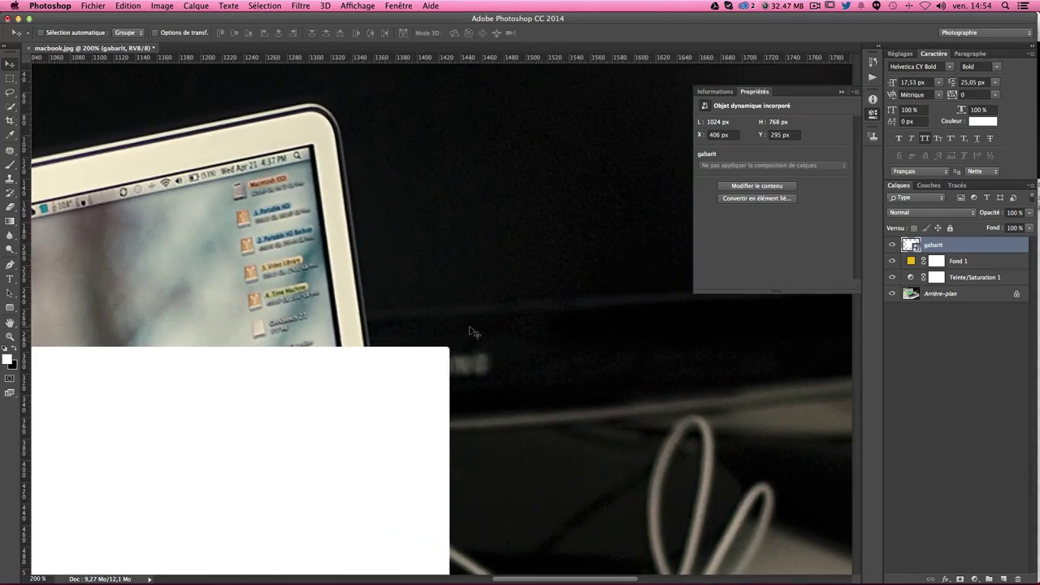
# Distort the template's top-right and bottom-right corners onto the screen's corners
pyautogui.hotkey('ctrl', 't')
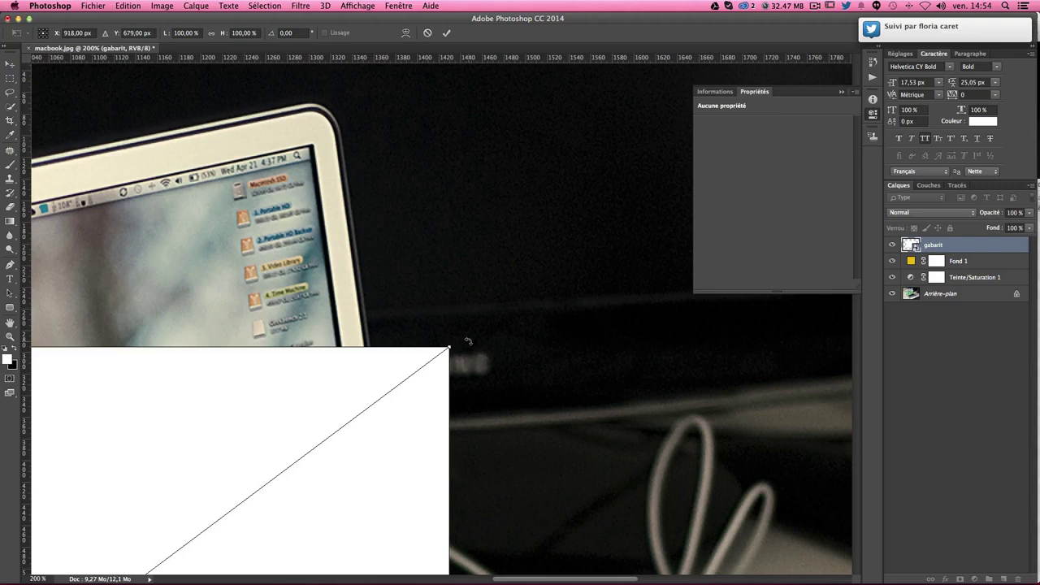
pyautogui.moveTo(450, 351); pyautogui.dragTo(309, 150)
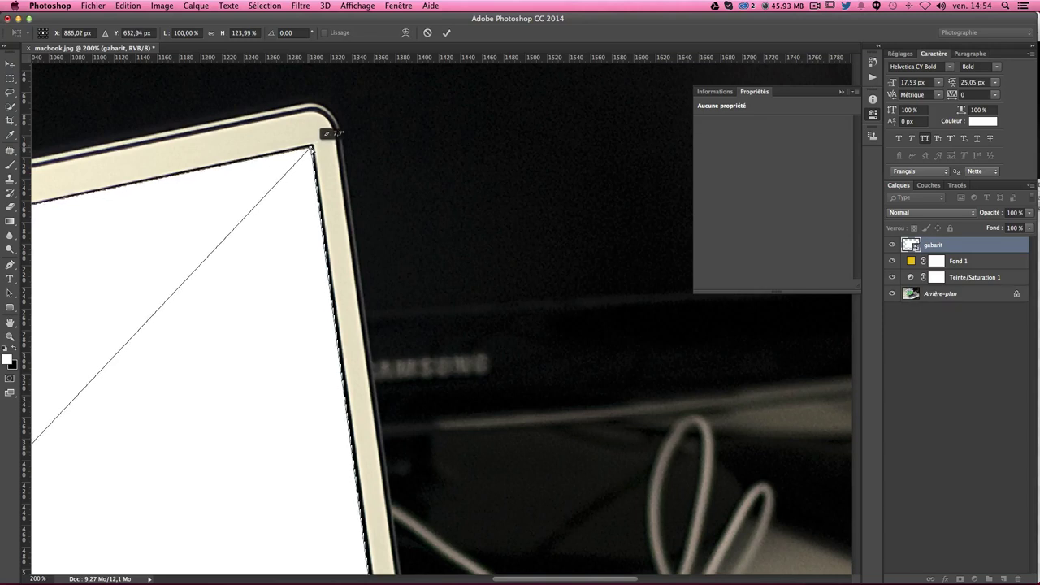
pyautogui.moveTo(309, 150); pyautogui.dragTo(310, 150)
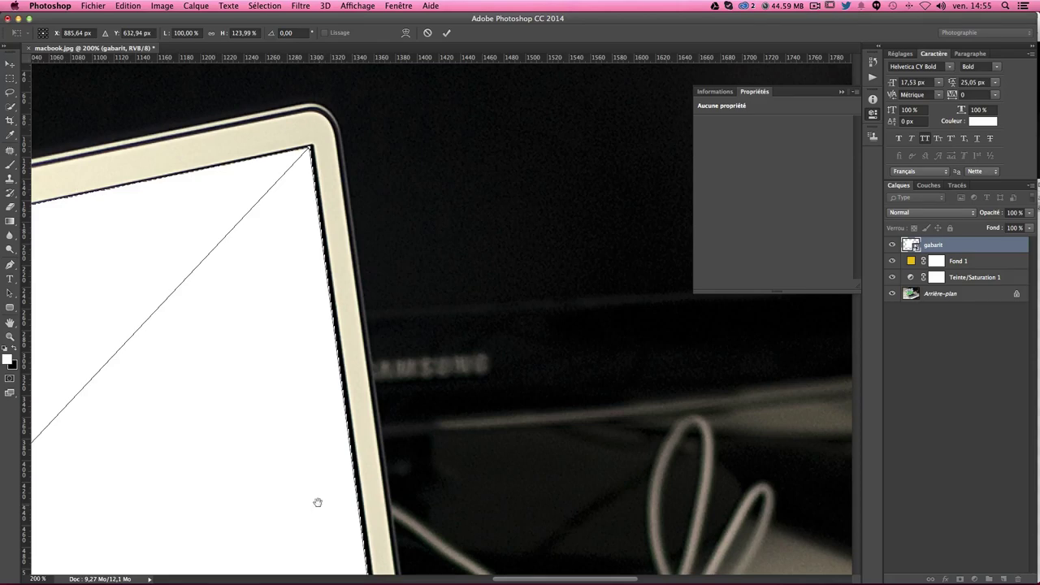
pyautogui.moveTo(317, 502); pyautogui.dragTo(344, 288)
pyautogui.moveTo(371, 506)
pyautogui.mouseDown()
pyautogui.moveTo(376, 249)
pyautogui.moveTo(404, 176)
pyautogui.mouseUp()
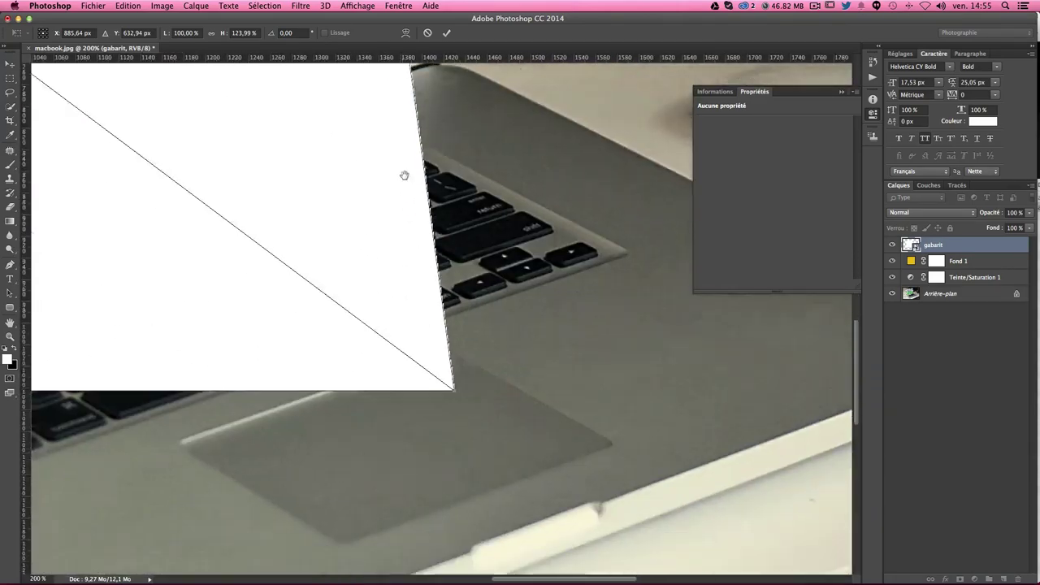
pyautogui.scroll(5, 446, 430)
pyautogui.moveTo(472, 490); pyautogui.dragTo(423, 131)
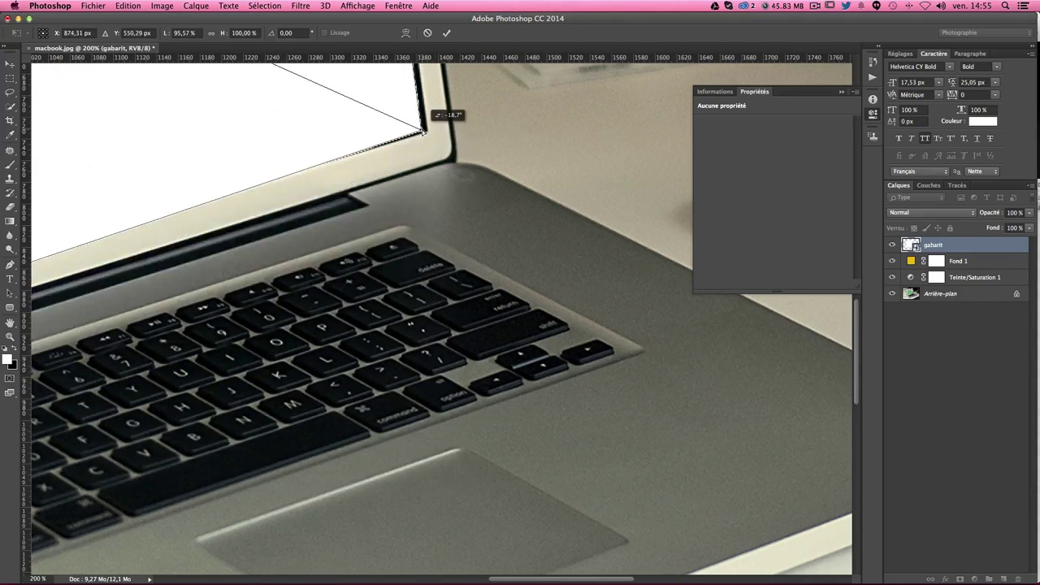
# Fit the bottom-left corner, commit the 979 × 883 px distortion, and close the Properties panel group
pyautogui.moveTo(351, 203)
pyautogui.mouseDown()
pyautogui.moveTo(399, 371)
pyautogui.moveTo(415, 376)
pyautogui.mouseUp()
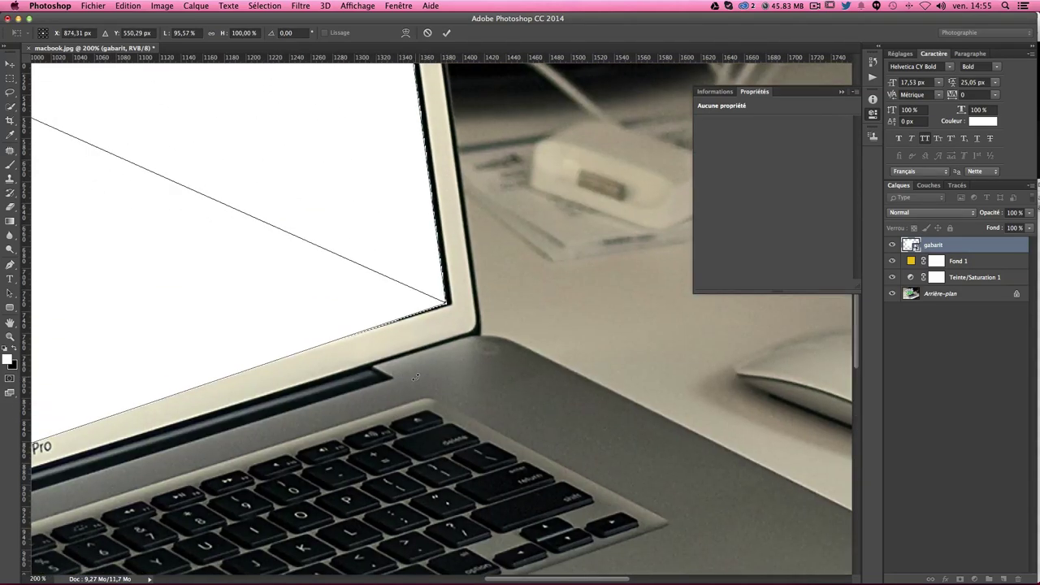
pyautogui.moveTo(290, 437); pyautogui.dragTo(509, 309)
pyautogui.moveTo(162, 344)
pyautogui.mouseDown()
pyautogui.moveTo(395, 379)
pyautogui.moveTo(588, 386)
pyautogui.mouseUp()
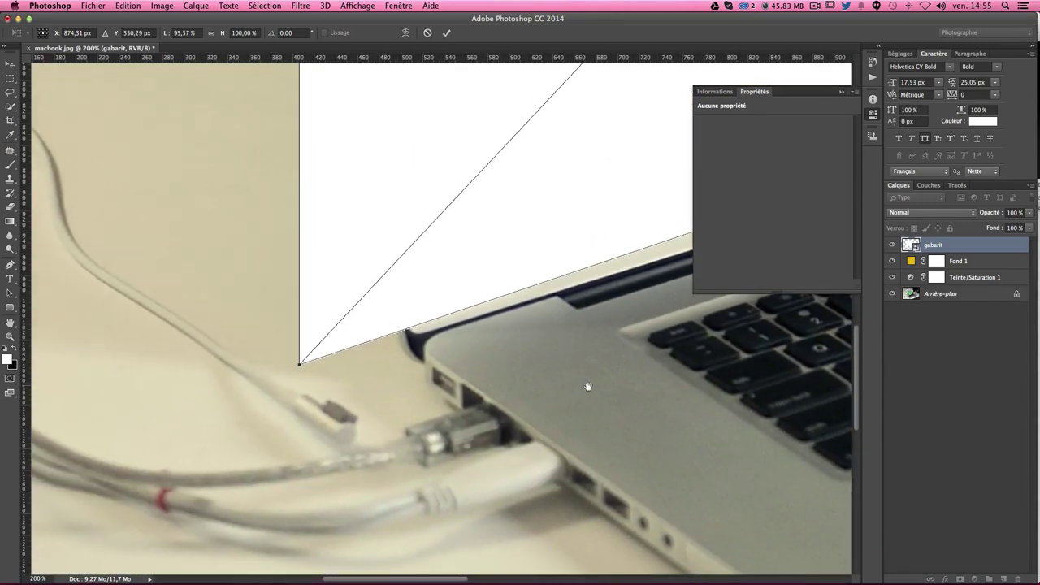
pyautogui.moveTo(479, 337); pyautogui.dragTo(294, 407)
pyautogui.moveTo(122, 423); pyautogui.dragTo(245, 355)
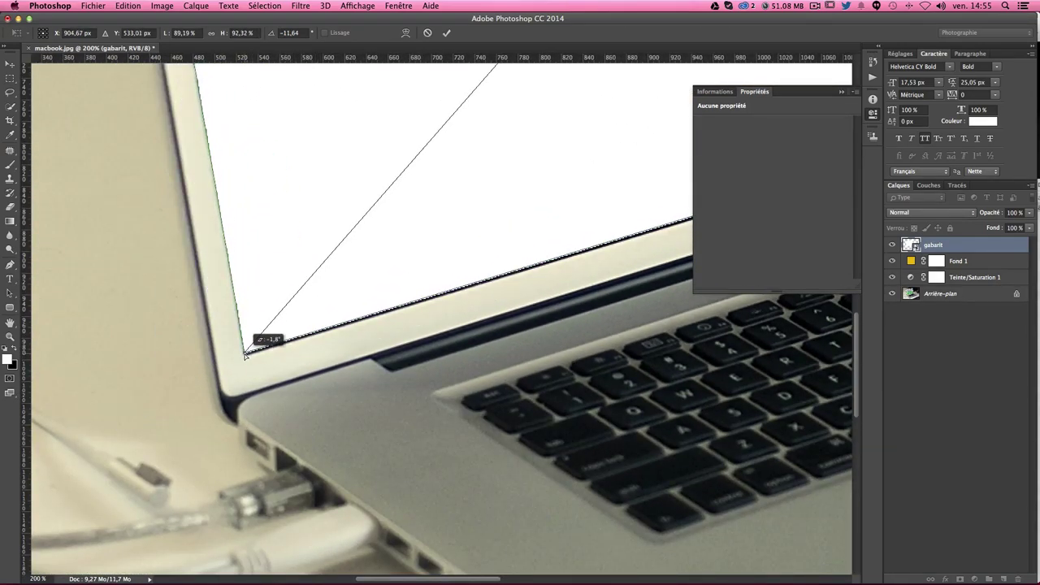
pyautogui.moveTo(487, 342); pyautogui.dragTo(353, 359)
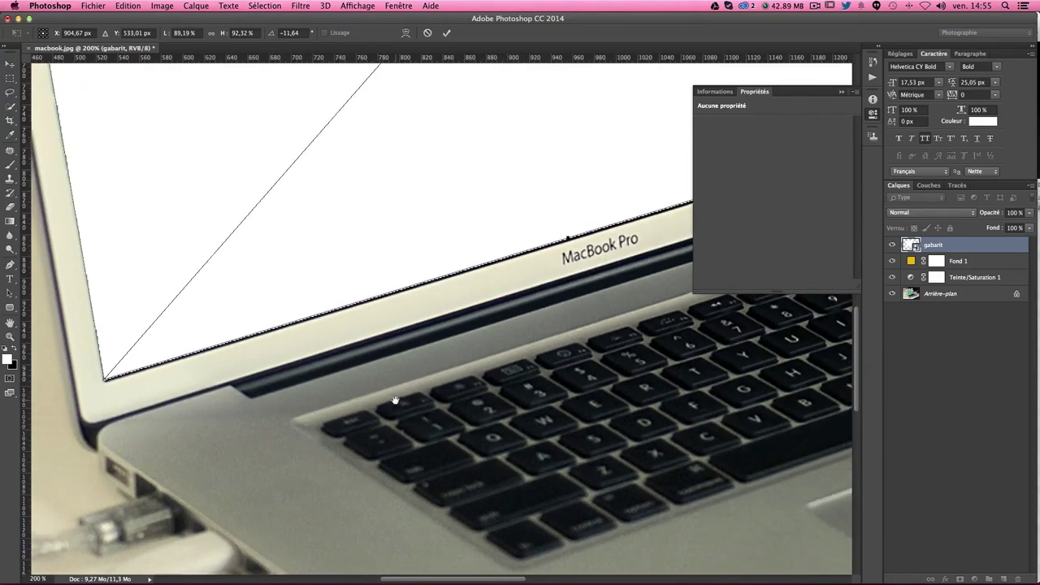
pyautogui.moveTo(642, 260)
pyautogui.mouseDown()
pyautogui.moveTo(534, 317)
pyautogui.moveTo(441, 332)
pyautogui.moveTo(432, 344)
pyautogui.moveTo(537, 425)
pyautogui.moveTo(478, 394)
pyautogui.moveTo(542, 488)
pyautogui.mouseUp()
pyautogui.hotkey('ctrl', 'r')
pyautogui.moveTo(504, 306)
pyautogui.mouseDown()
pyautogui.moveTo(504, 472)
pyautogui.moveTo(525, 452)
pyautogui.mouseUp()
pyautogui.moveTo(528, 299)
pyautogui.mouseDown()
pyautogui.moveTo(499, 349)
pyautogui.moveTo(513, 355)
pyautogui.mouseUp()
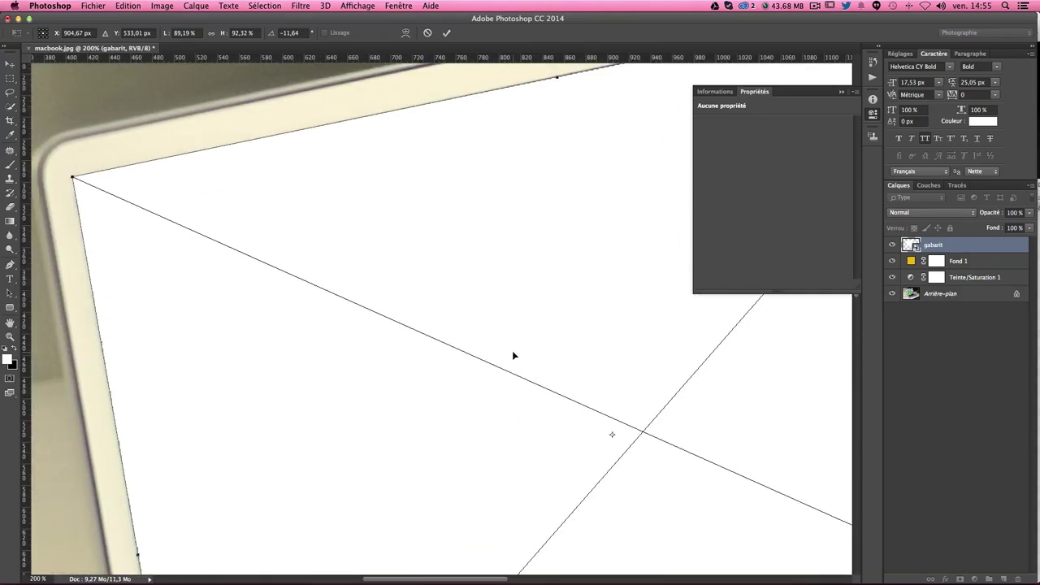
pyautogui.press('Return')
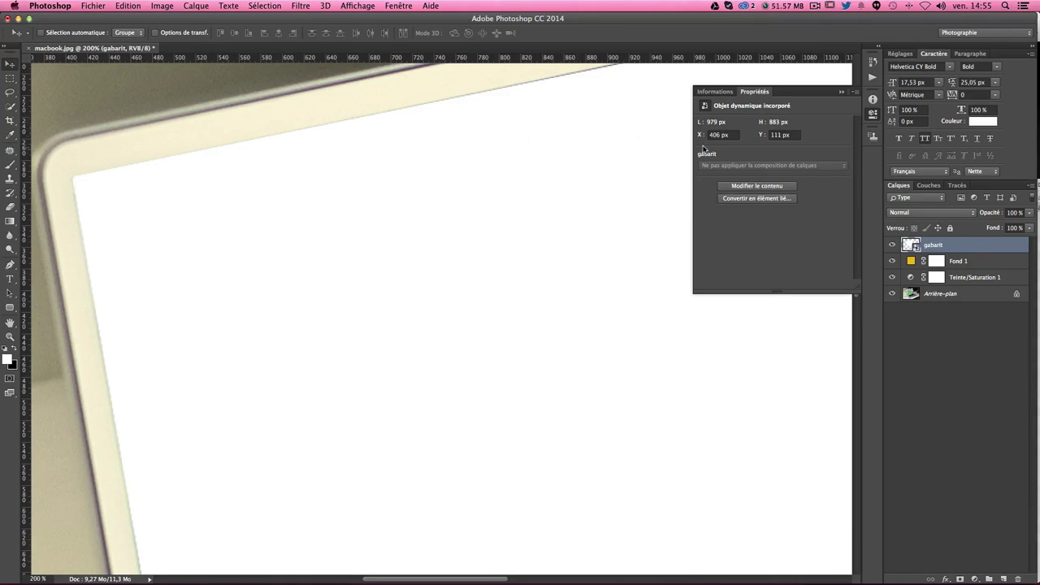
pyautogui.click(855, 91)
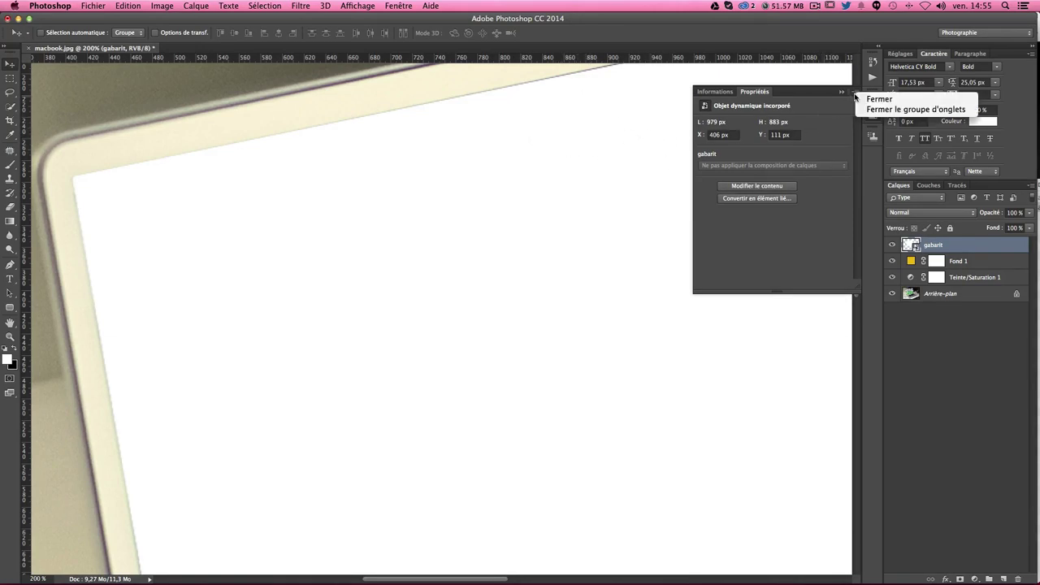
pyautogui.click(894, 110)
# Add an Inner Shadow to the gabarit layer with an initial 90° angle
pyautogui.hotkey('ctrl', '-')
pyautogui.hotkey('ctrl', '-')
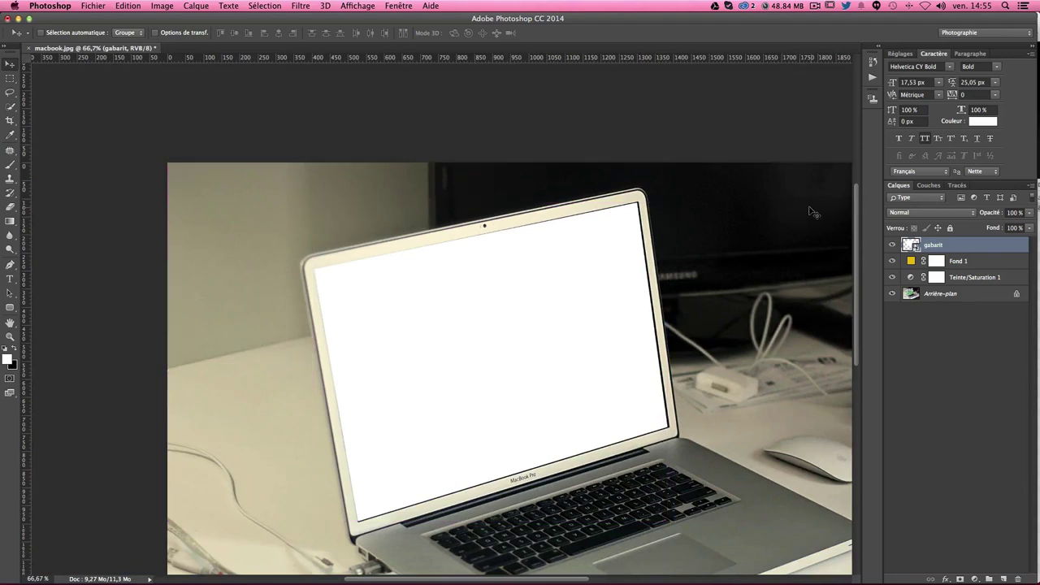
pyautogui.hotkey('ctrl', '+')
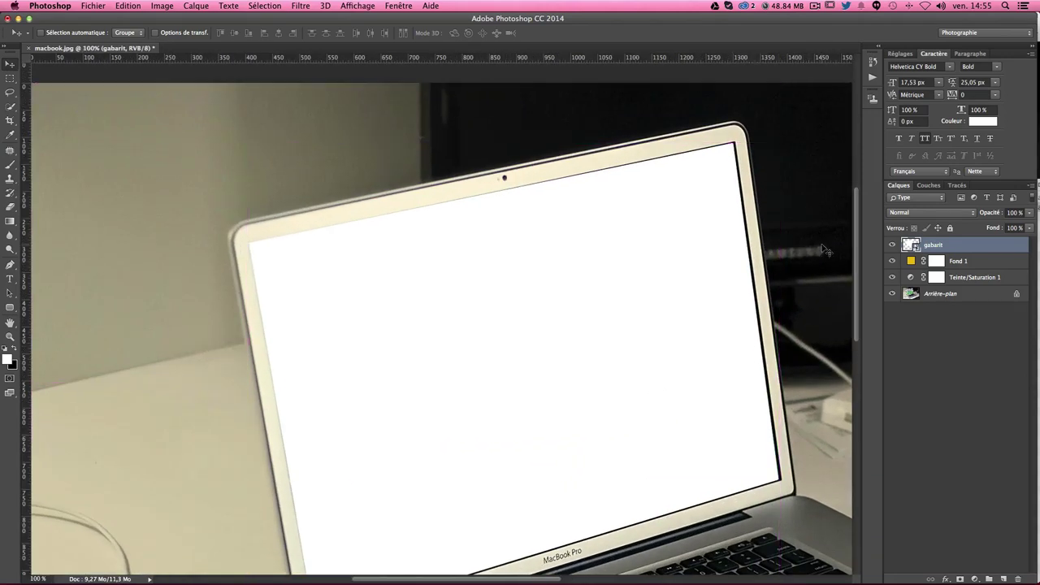
pyautogui.scroll(-3, 825, 252)
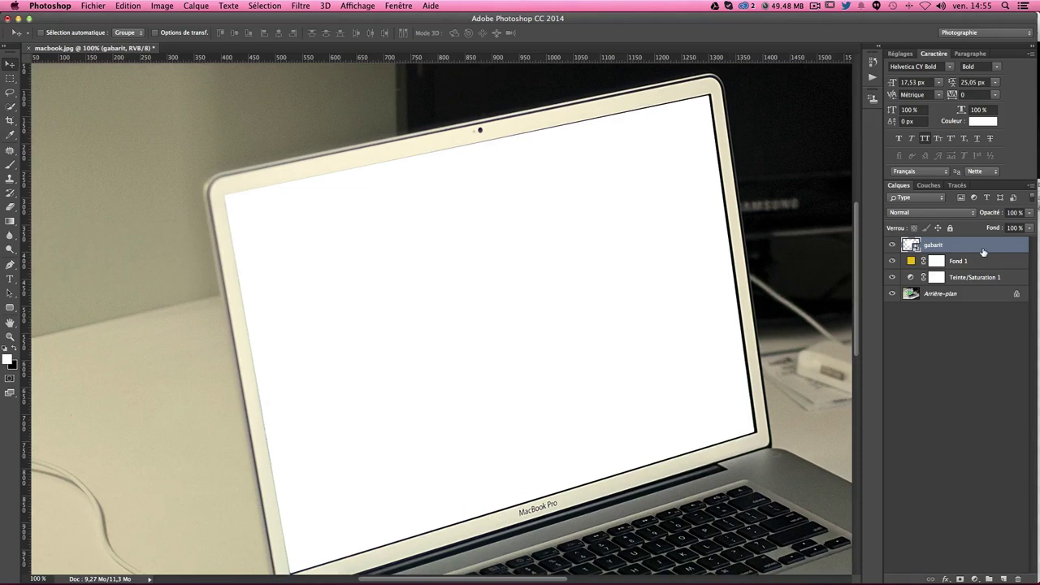
pyautogui.doubleClick(988, 251)
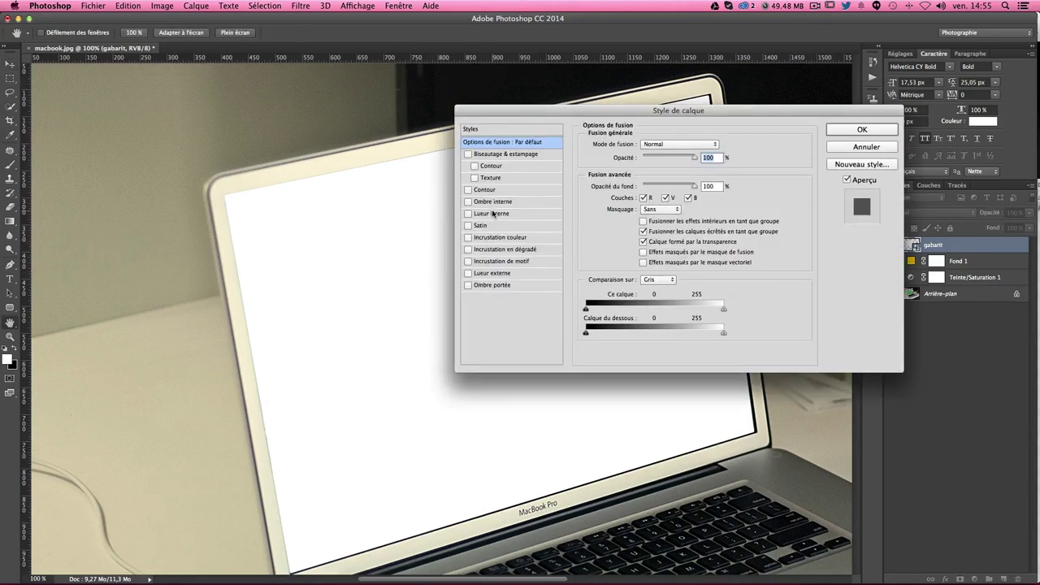
pyautogui.click(494, 202)
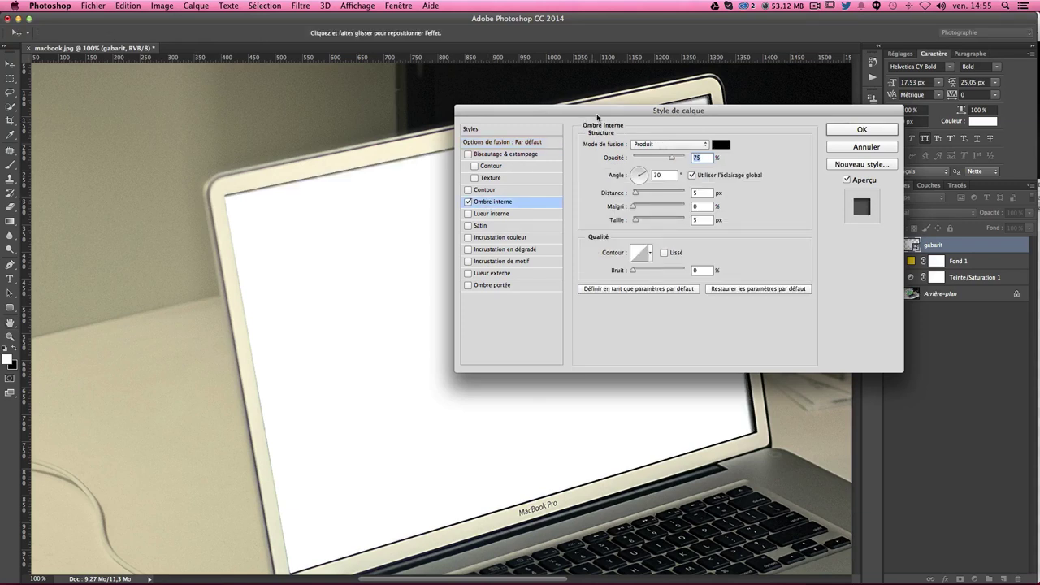
pyautogui.moveTo(597, 117); pyautogui.dragTo(815, 117)
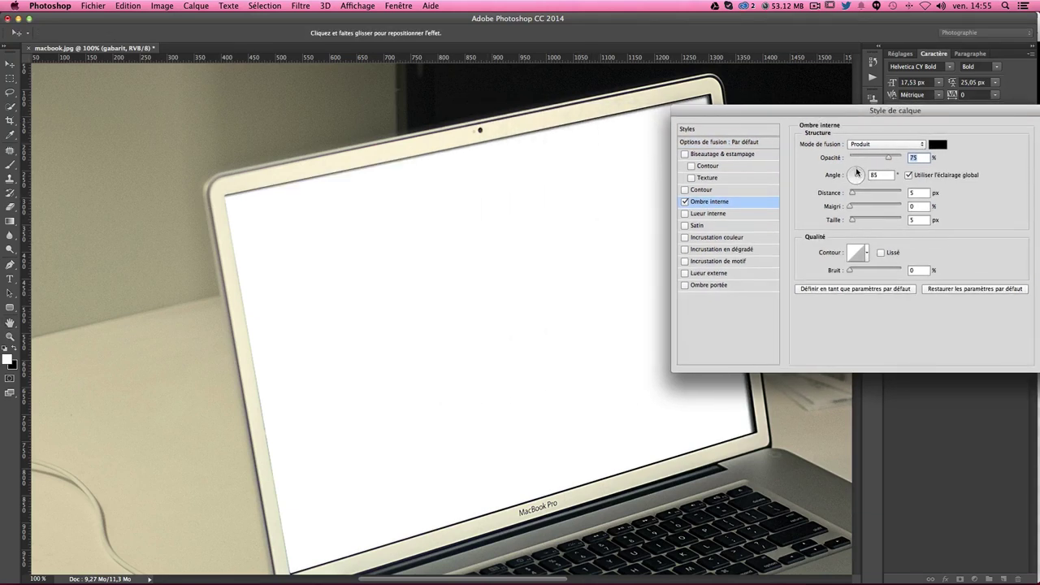
pyautogui.press('Tab')
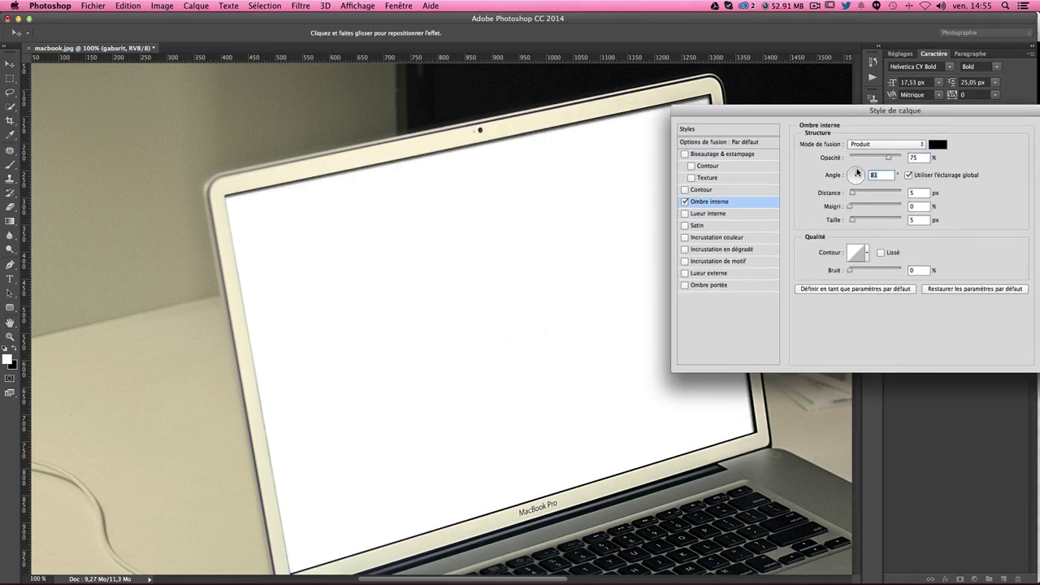
pyautogui.write('90')
# Set the inner shadow to angle 114°, distance 0 and size 40 px, and apply it
pyautogui.moveTo(851, 220); pyautogui.dragTo(859, 222)
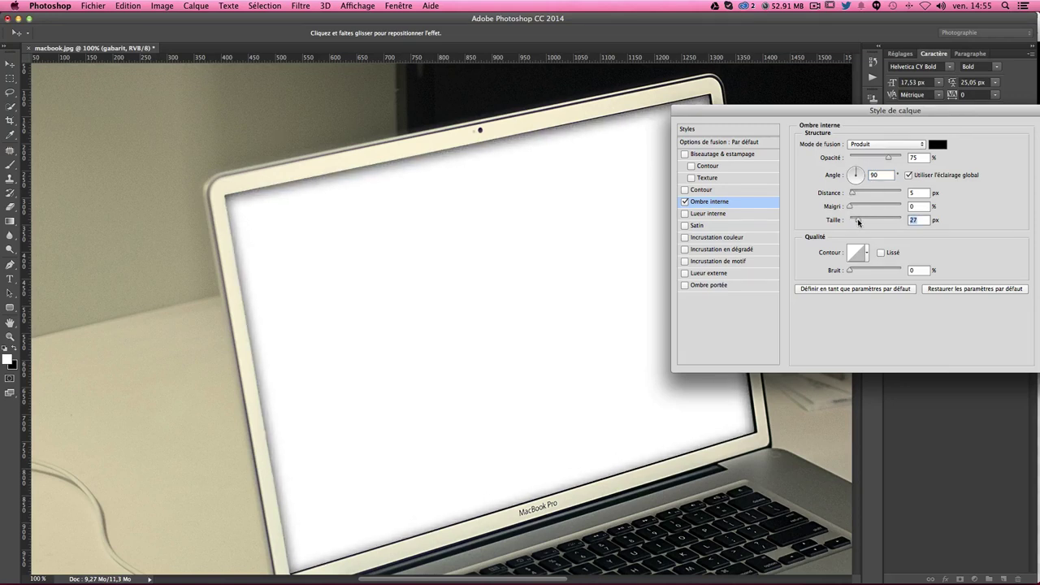
pyautogui.moveTo(854, 175); pyautogui.dragTo(851, 174)
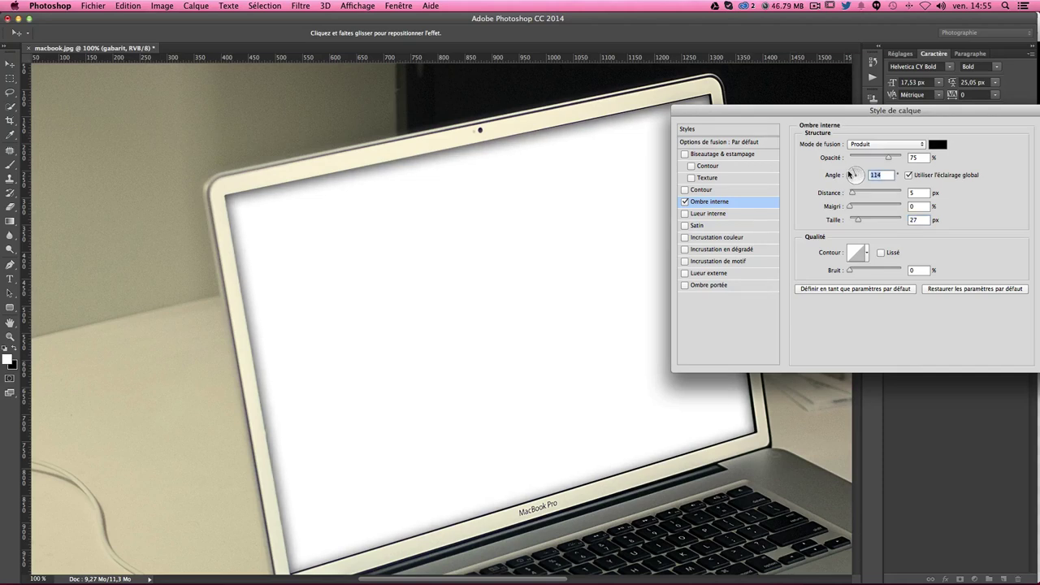
pyautogui.moveTo(778, 112); pyautogui.dragTo(837, 100)
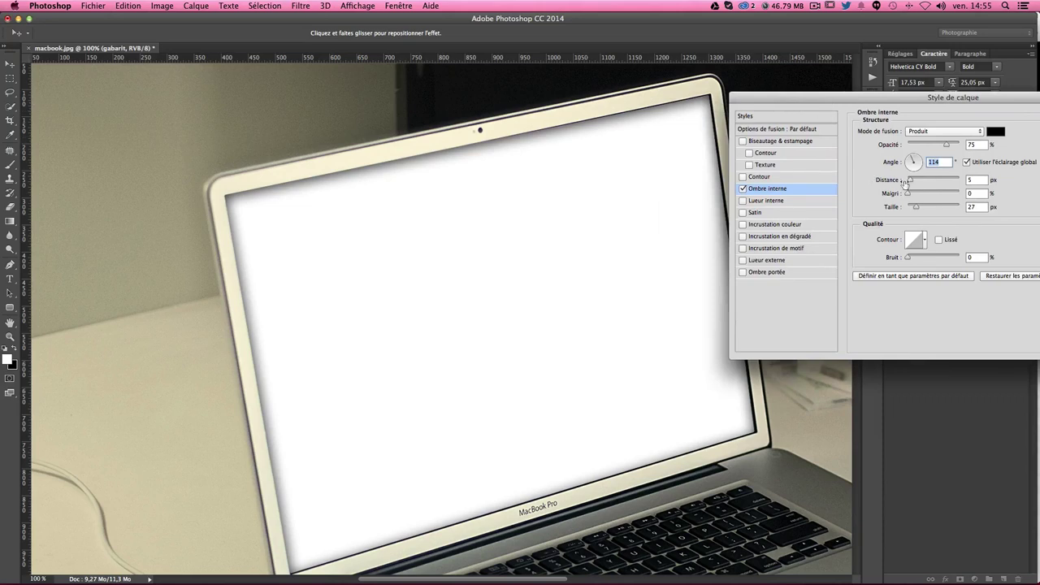
pyautogui.moveTo(911, 179); pyautogui.dragTo(903, 180)
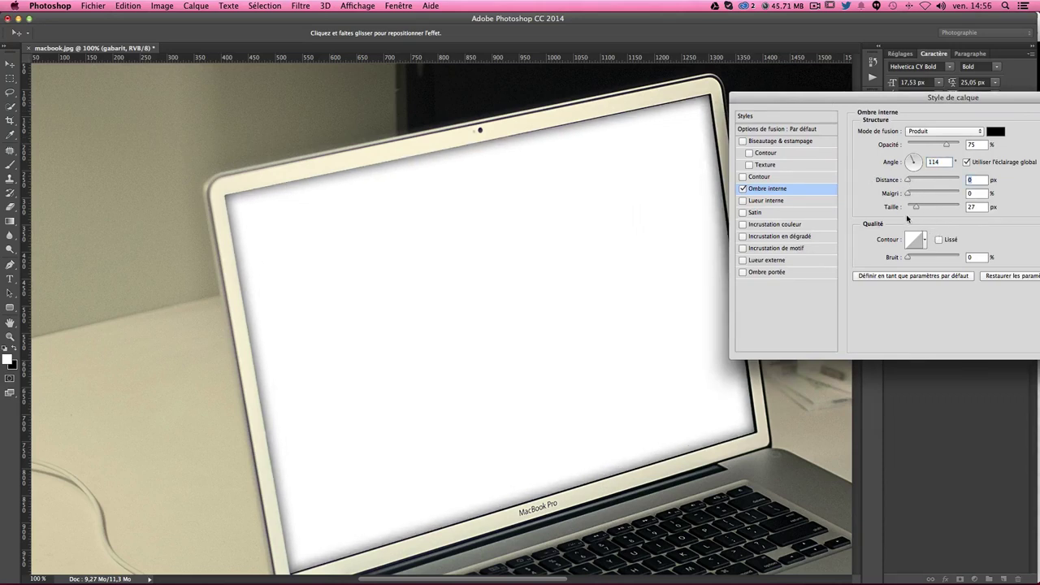
pyautogui.moveTo(917, 208); pyautogui.dragTo(920, 208)
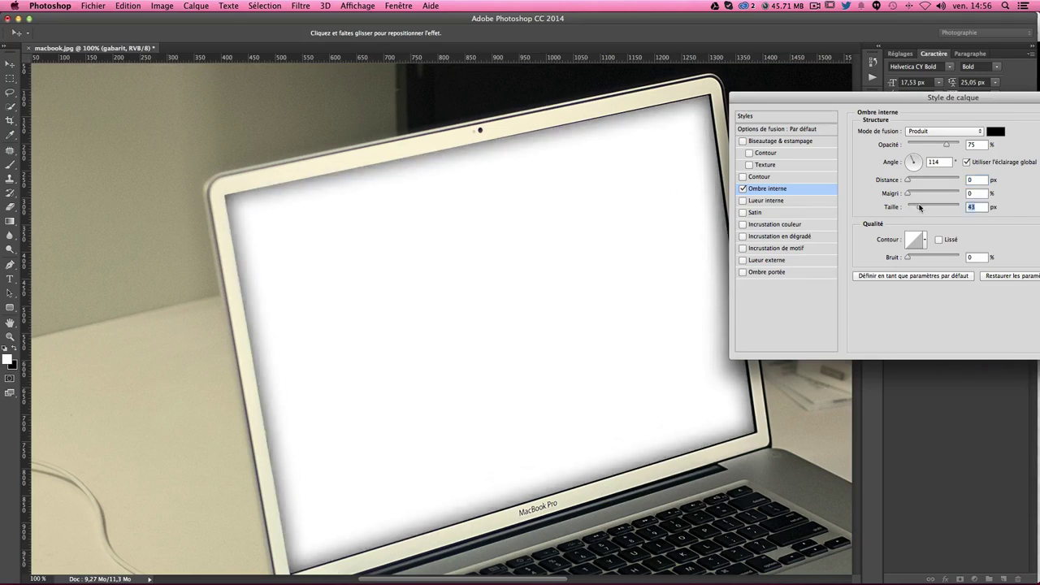
pyautogui.write('40')
pyautogui.doubleClick(982, 145)
pyautogui.moveTo(793, 103); pyautogui.dragTo(499, 100)
pyautogui.click(849, 109)
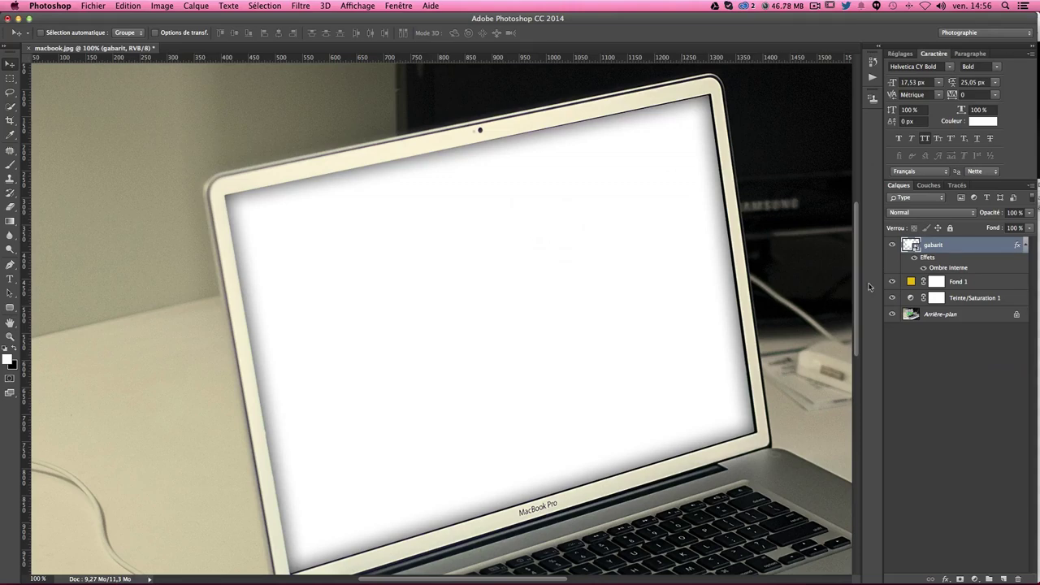
# Open gabarit.psb from the smart object and check its 1024 × 768 px, 72 dpi image size
pyautogui.doubleClick(908, 248)
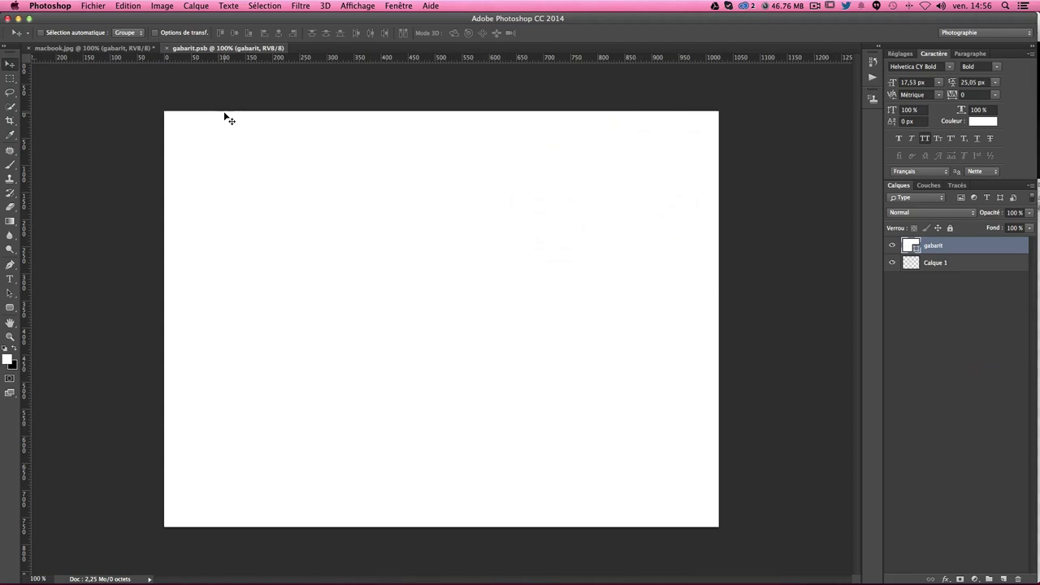
pyautogui.press('super+alt+i')
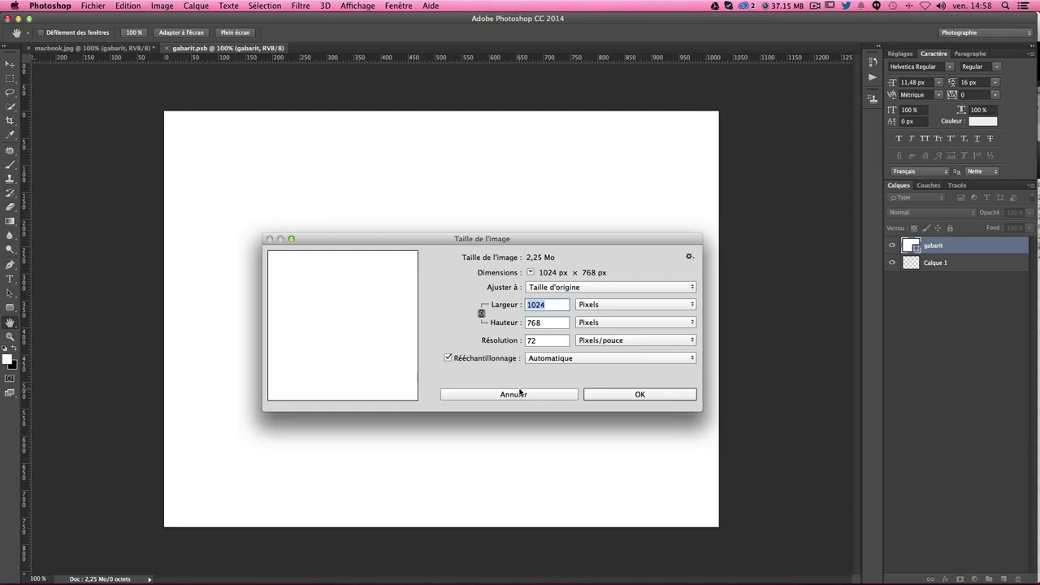
# Dismiss the Image Size dialog and return Finder to the mockup-macbok folder
pyautogui.click(522, 395)
pyautogui.moveTo(1039, 308); pyautogui.dragTo(958, 308)
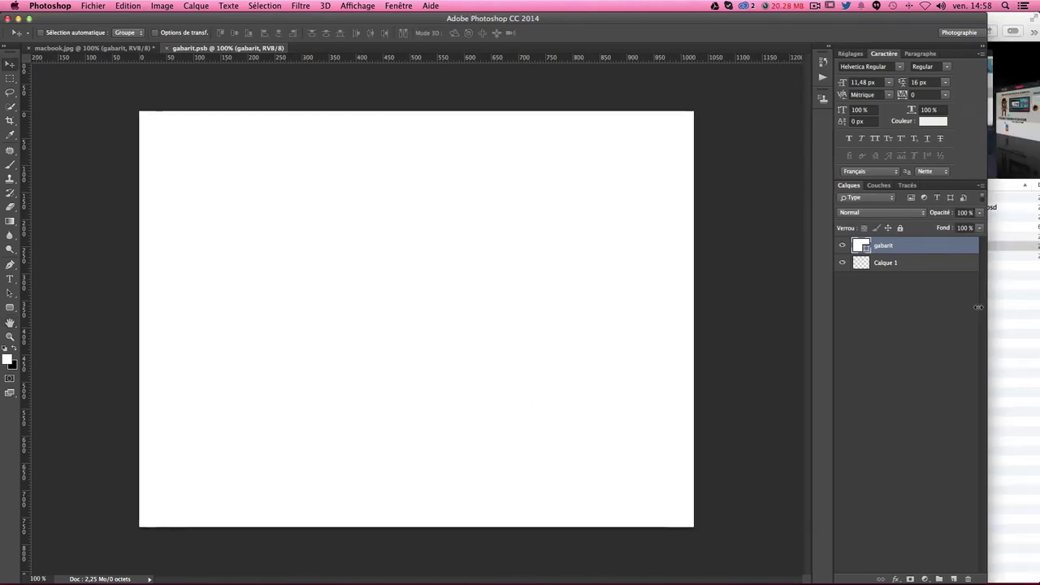
pyautogui.click(997, 20)
pyautogui.click(811, 31)
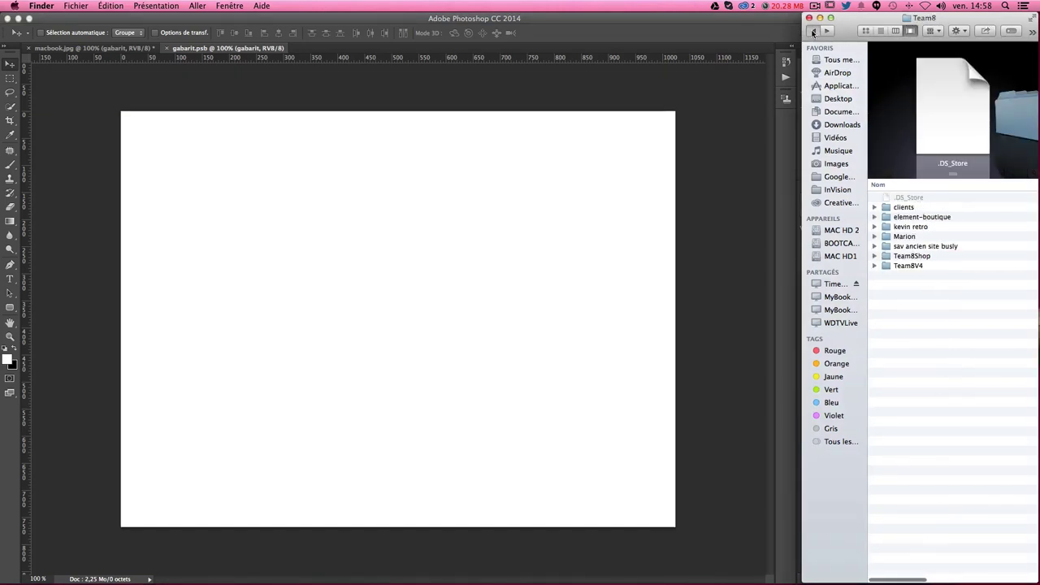
pyautogui.click(812, 30)
# Open team8.jpg with Adobe Photoshop CC 2014 via Ouvrir avec
pyautogui.click(902, 217)
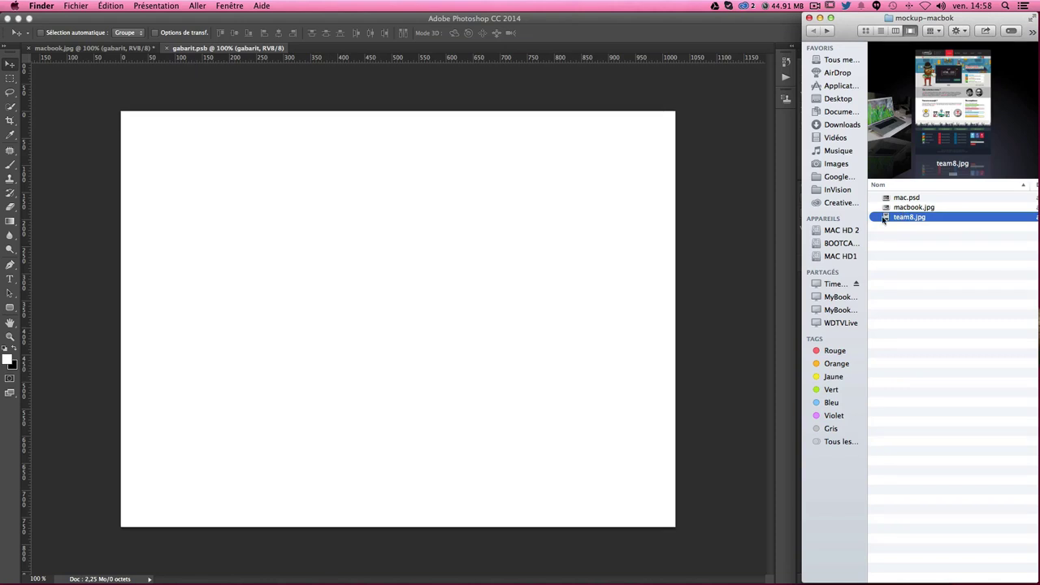
pyautogui.rightClick(883, 218)
pyautogui.moveTo(758, 232)
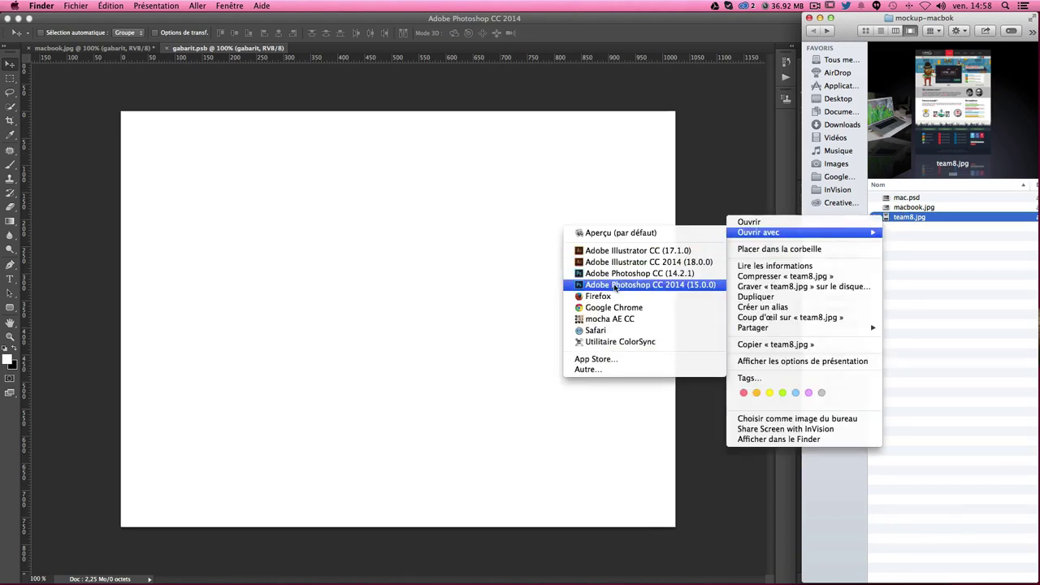
pyautogui.click(615, 285)
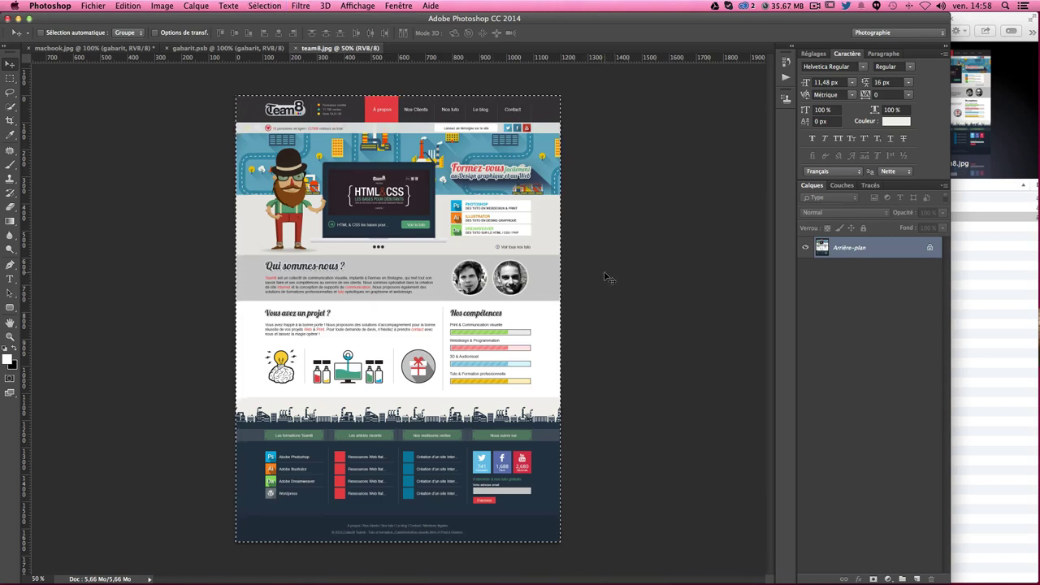
# Paste the Team8 website into gabarit.psb and scale it to fill the canvas width
pyautogui.click(217, 48)
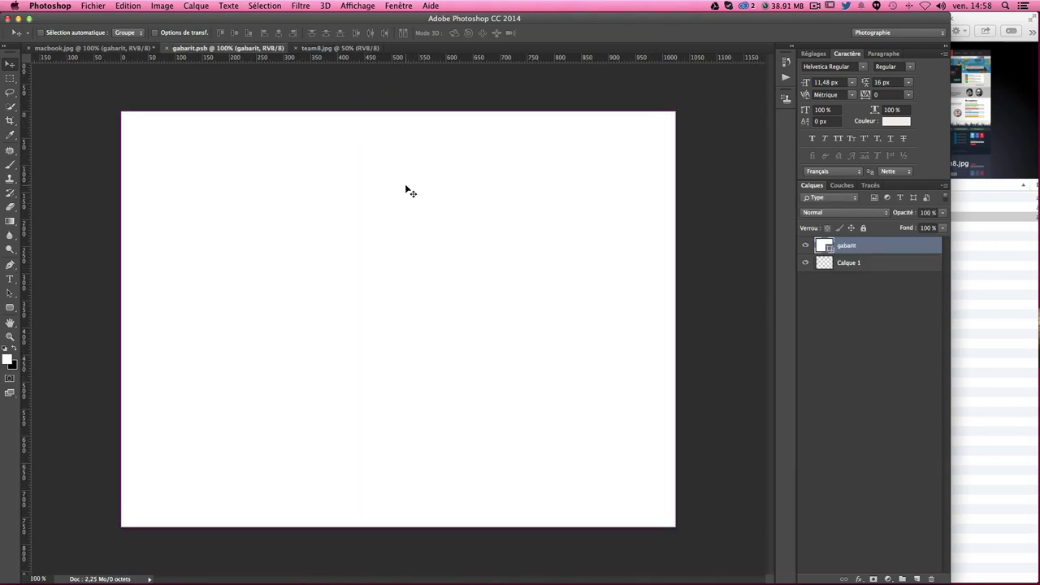
pyautogui.press('super+v')
pyautogui.press('super+t')
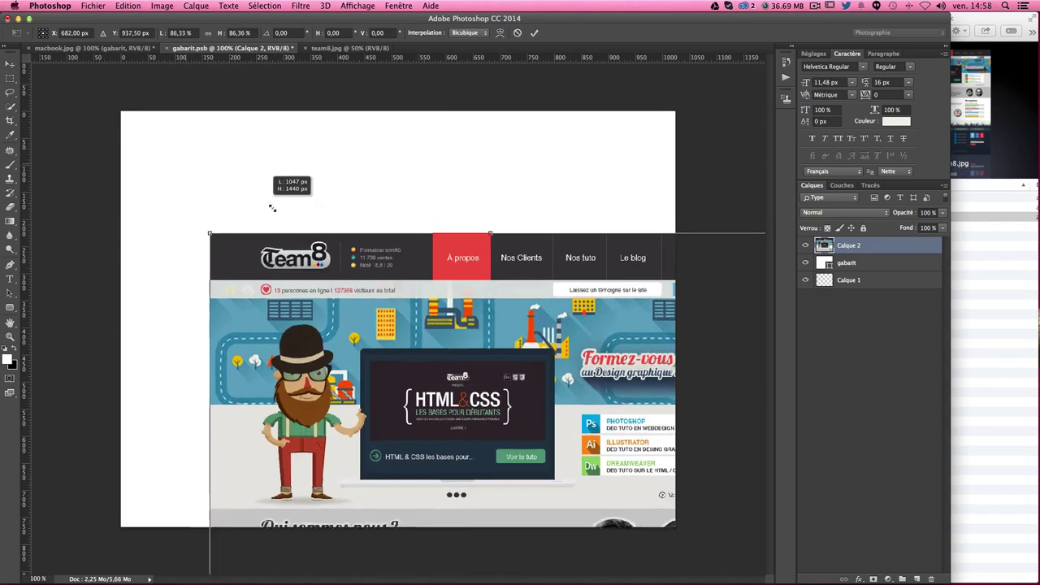
pyautogui.moveTo(118, 108); pyautogui.dragTo(399, 344)
pyautogui.moveTo(493, 492)
pyautogui.mouseDown()
pyautogui.moveTo(420, 426)
pyautogui.moveTo(256, 179)
pyautogui.mouseUp()
pyautogui.moveTo(558, 111); pyautogui.dragTo(756, 7)
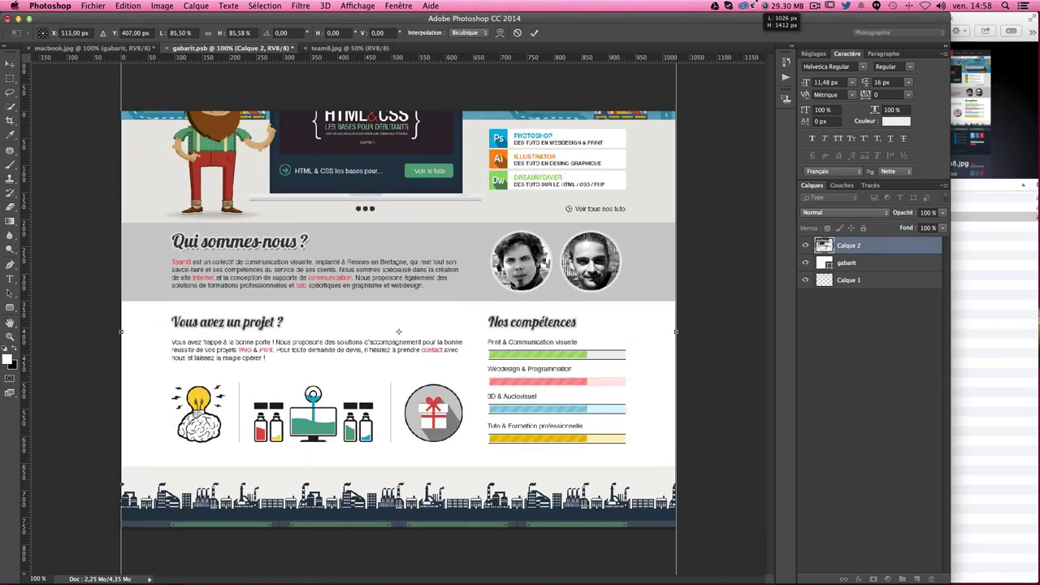
pyautogui.moveTo(484, 109)
pyautogui.mouseDown()
pyautogui.moveTo(484, 299)
pyautogui.moveTo(484, 271)
pyautogui.mouseUp()
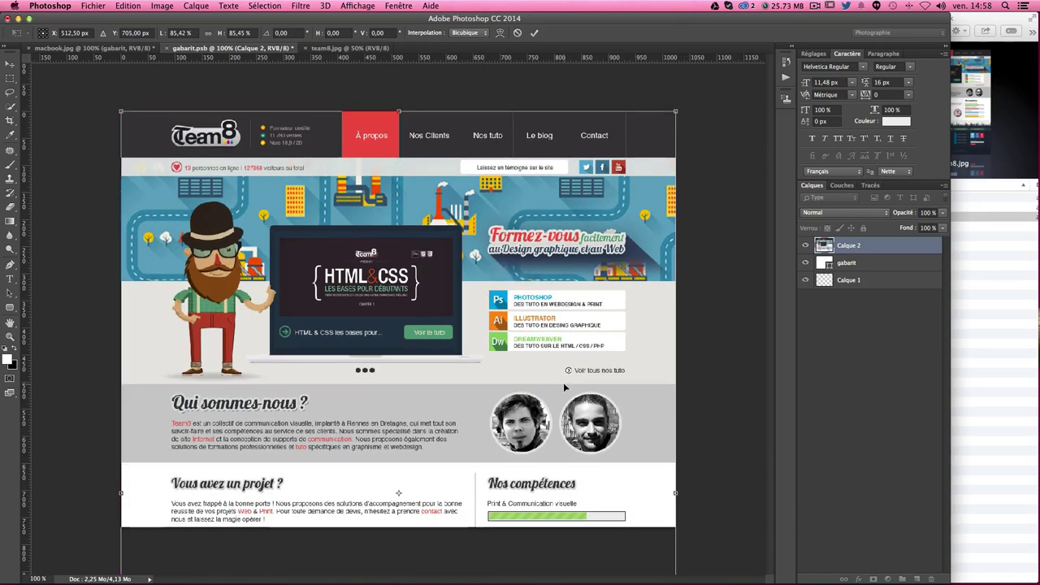
# Commit the transform, save gabarit.psb, and view the macbook.jpg mockup
pyautogui.press('Return')
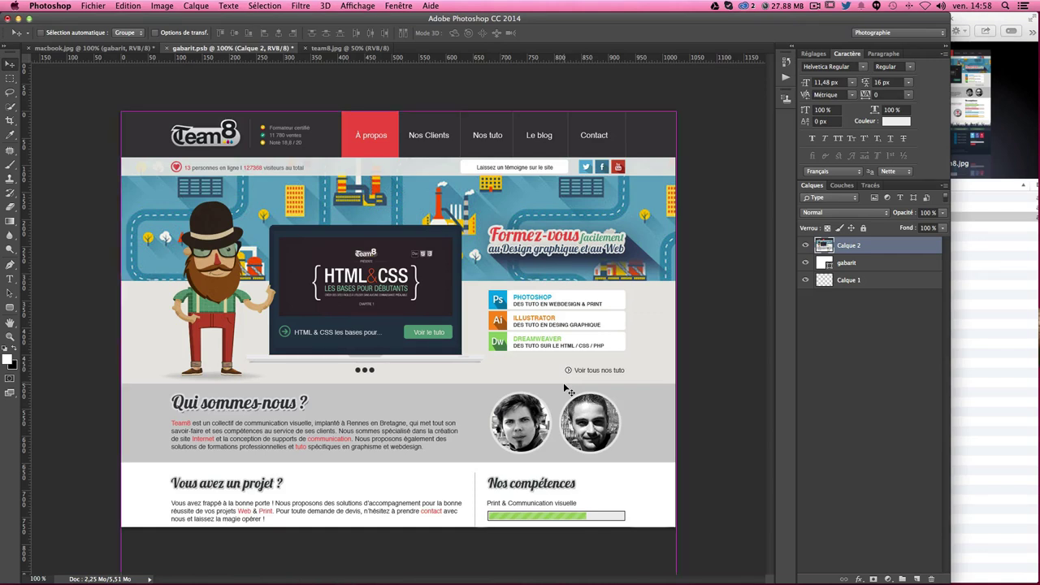
pyautogui.press('super+s')
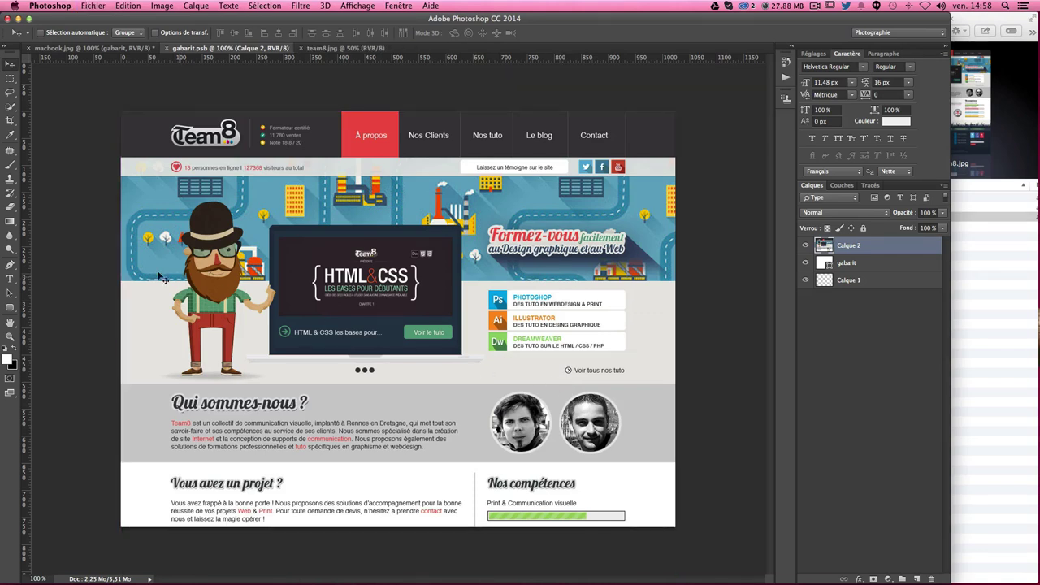
pyautogui.click(70, 49)
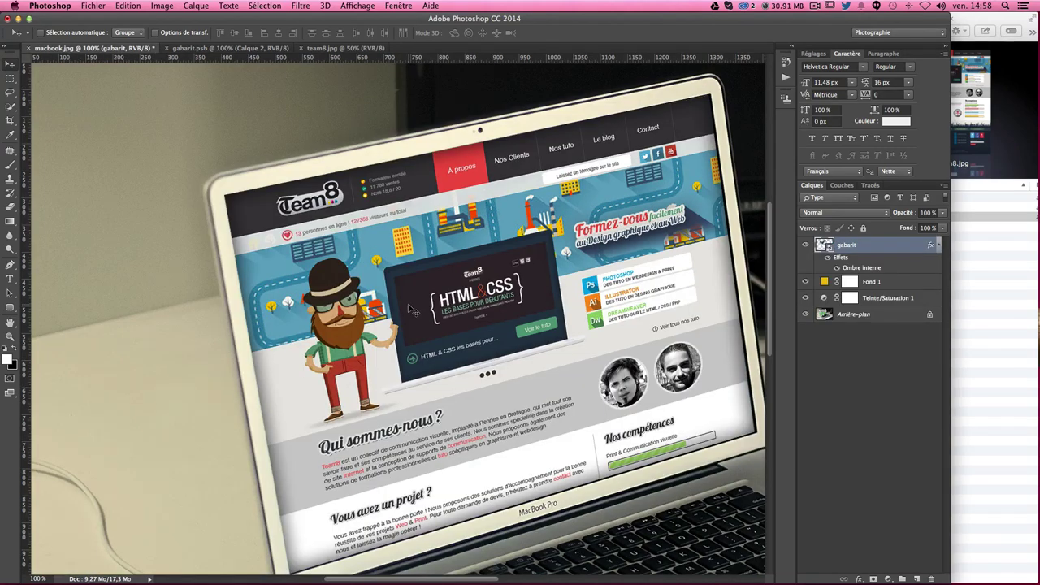
pyautogui.hscroll(5, 439, 337)
pyautogui.scroll(-2, 439, 337)
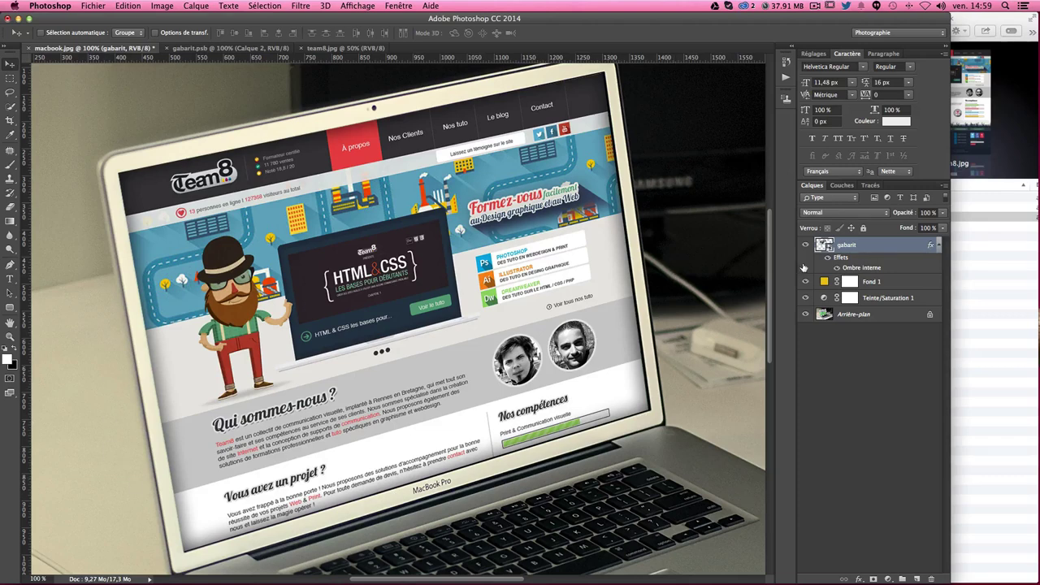
pyautogui.click(874, 383)
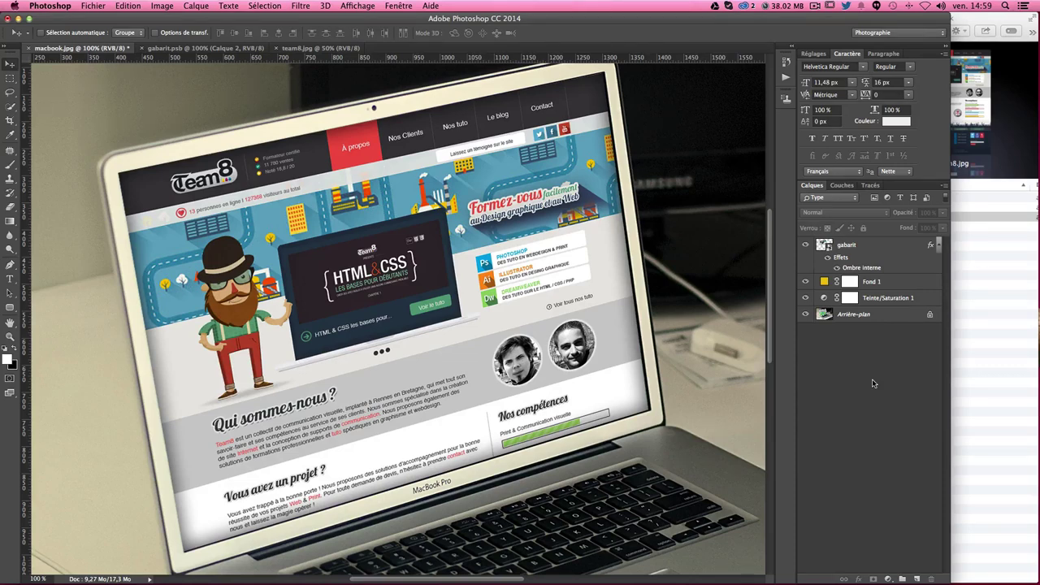
pyautogui.press('super+minus')
pyautogui.press('super+minus')
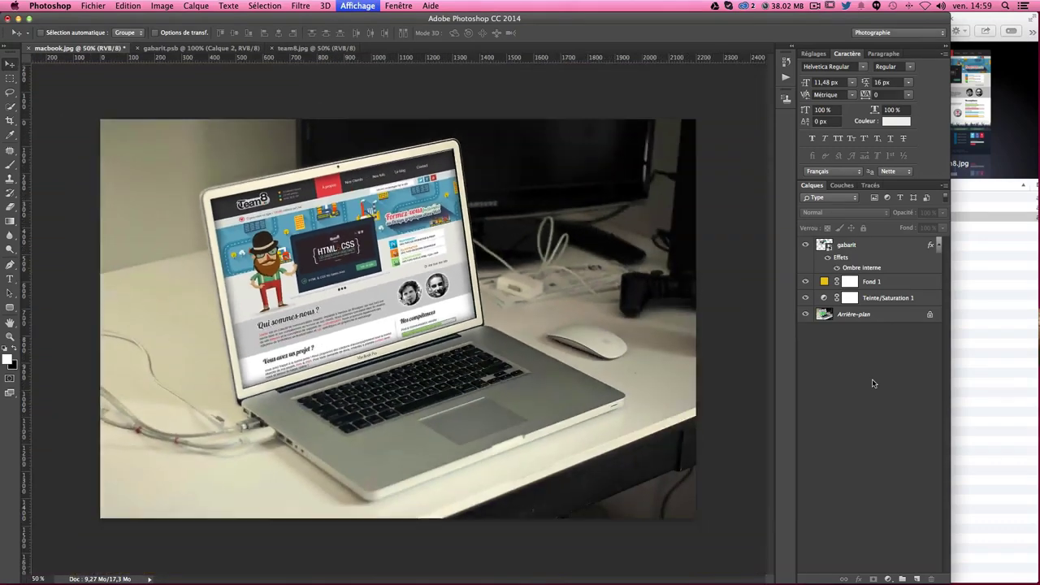
pyautogui.press('super+plus')
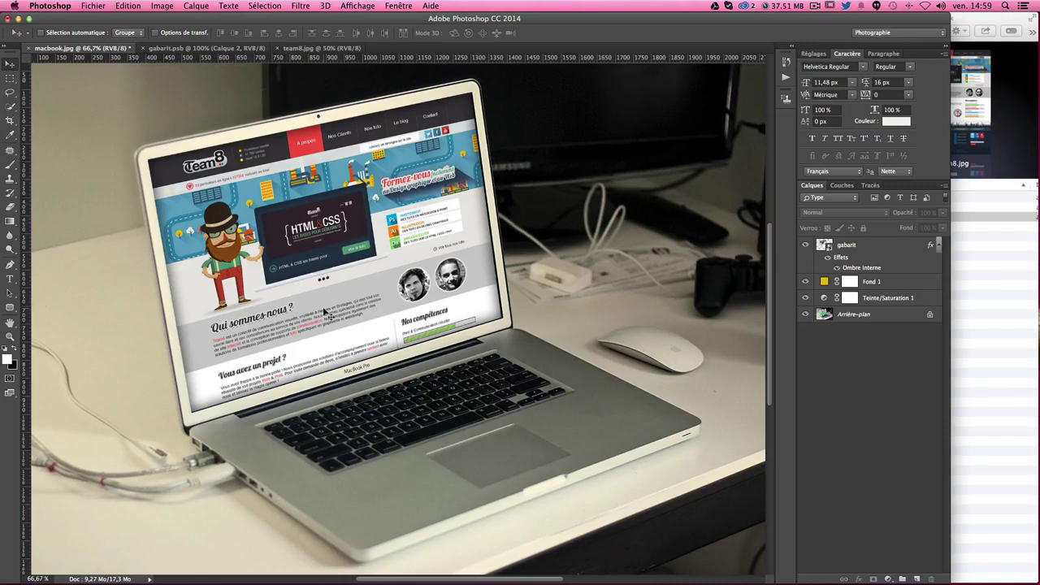
pyautogui.click(863, 248)
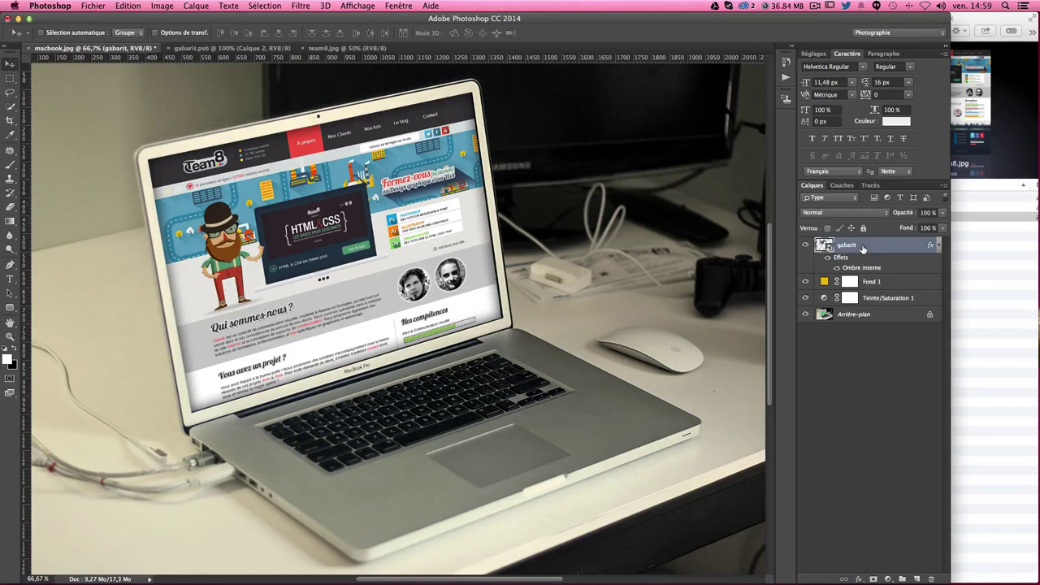
# Choose the Lasso tool with a 20 px feather (Contour progressif)
pyautogui.click(10, 95)
pyautogui.click(174, 33)
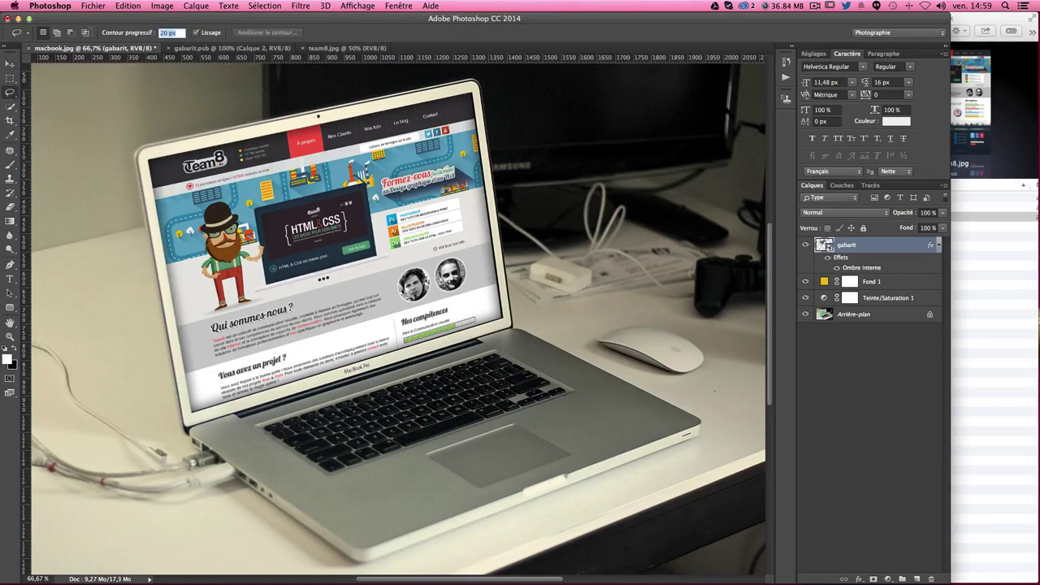
pyautogui.press('Return')
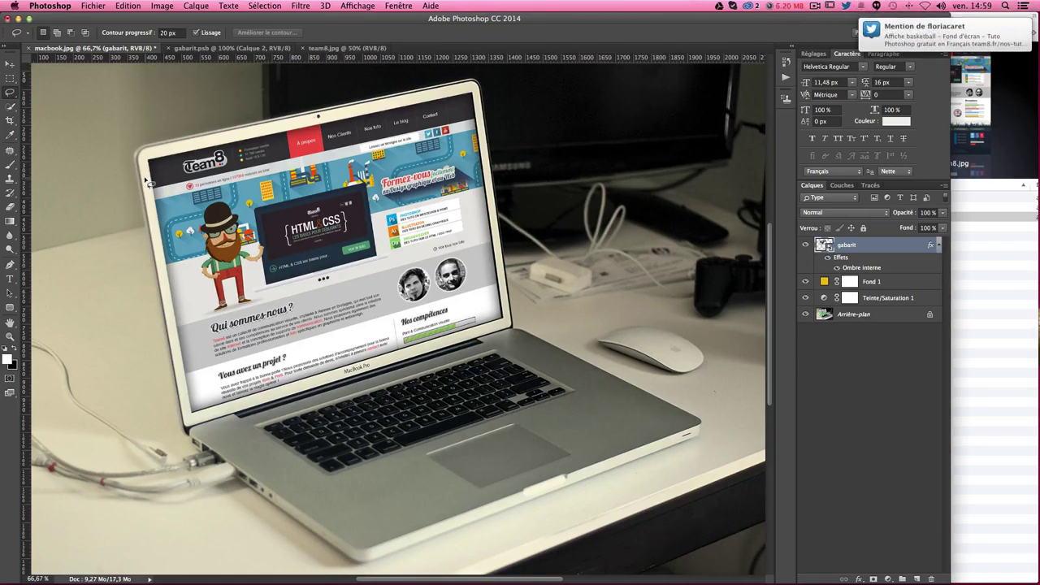
# Lasso a diagonal region across the upper-left of the laptop screen
pyautogui.moveTo(149, 183)
pyautogui.mouseDown()
pyautogui.moveTo(466, 87)
pyautogui.moveTo(493, 143)
pyautogui.mouseUp()
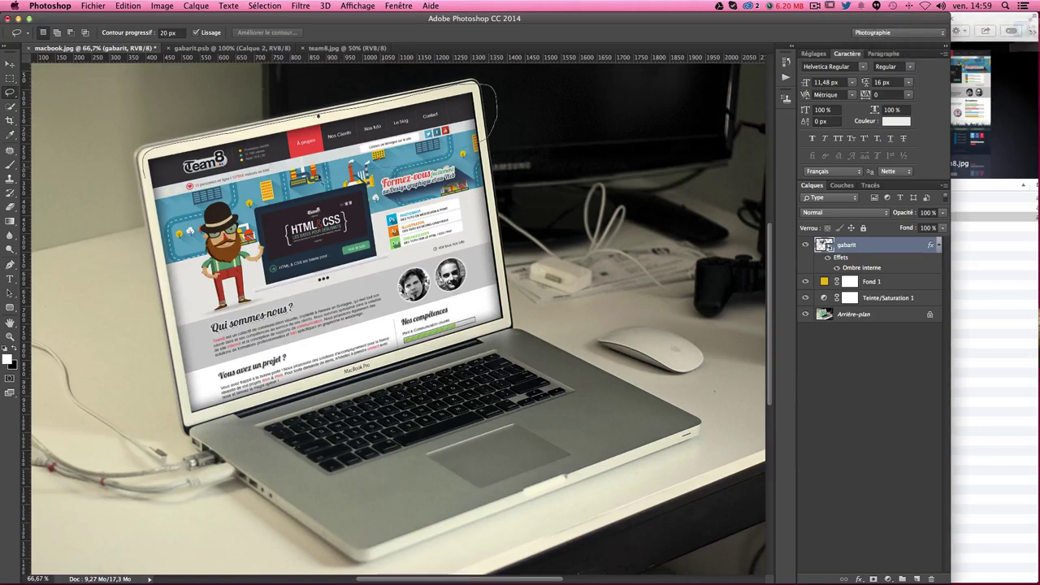
pyautogui.moveTo(423, 163); pyautogui.dragTo(148, 187)
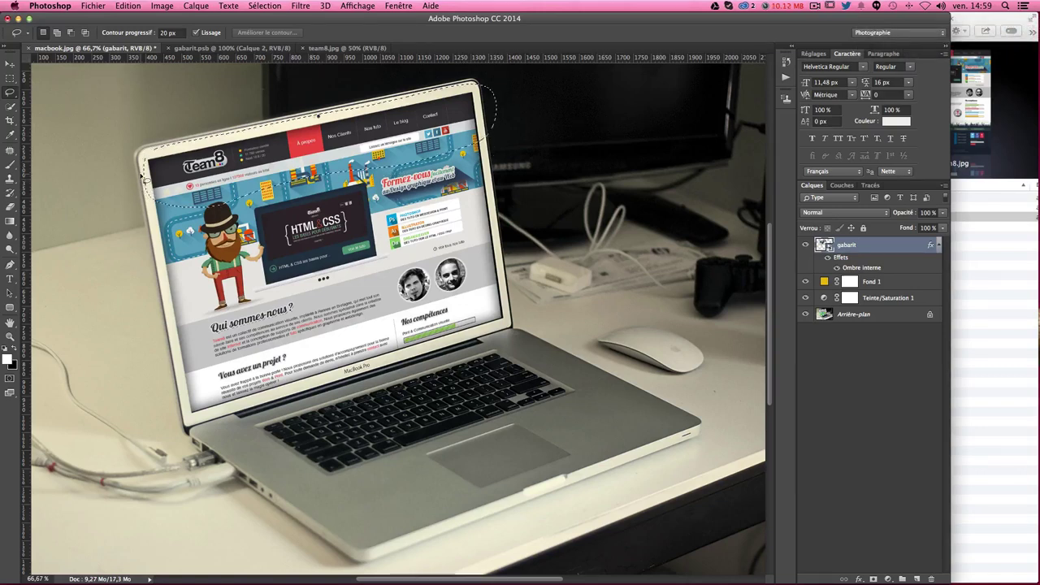
pyautogui.moveTo(206, 391)
pyautogui.mouseDown()
pyautogui.moveTo(492, 345)
pyautogui.moveTo(217, 356)
pyautogui.moveTo(184, 406)
pyautogui.mouseUp()
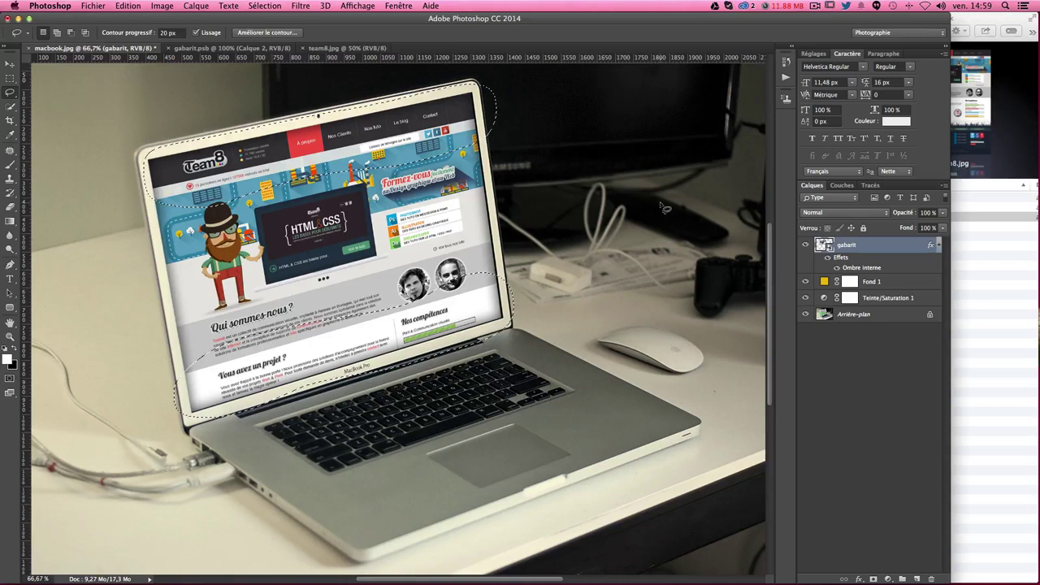
pyautogui.click(301, 5)
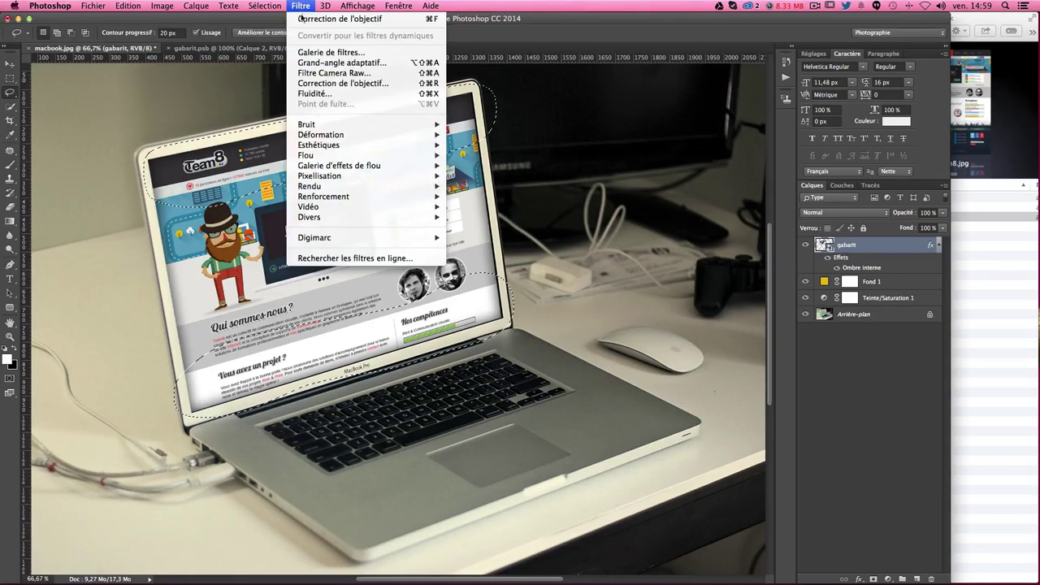
pyautogui.moveTo(306, 155)
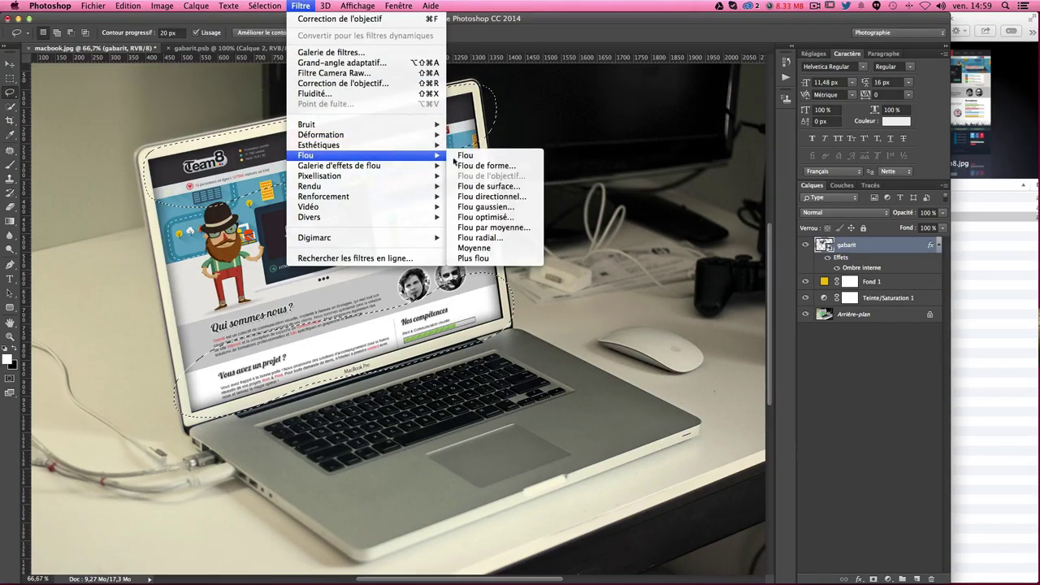
# Apply a 1,5 px Flou gaussien to the selected screen area and deselect
pyautogui.click(486, 206)
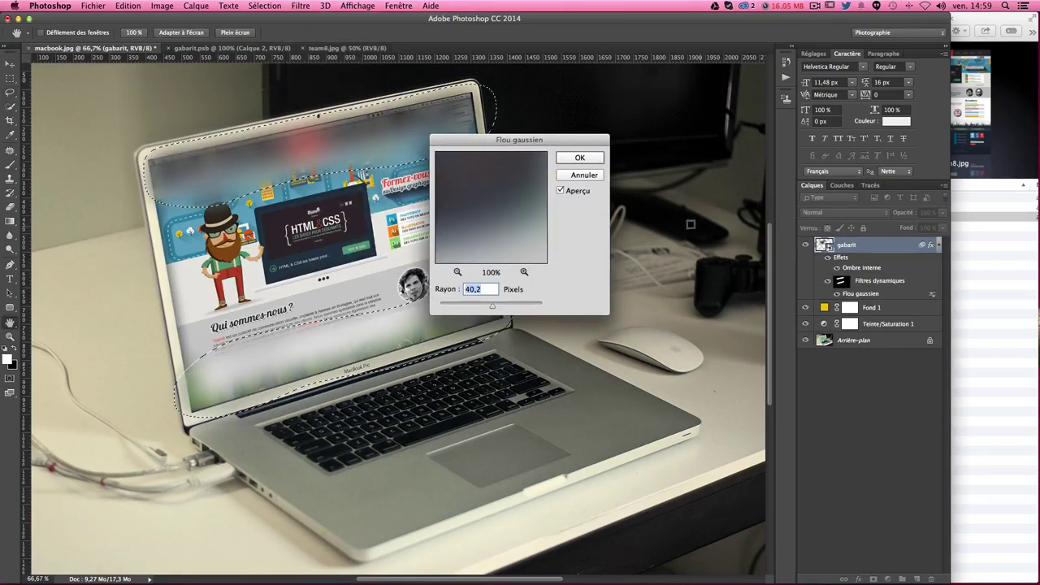
pyautogui.moveTo(524, 137); pyautogui.dragTo(683, 140)
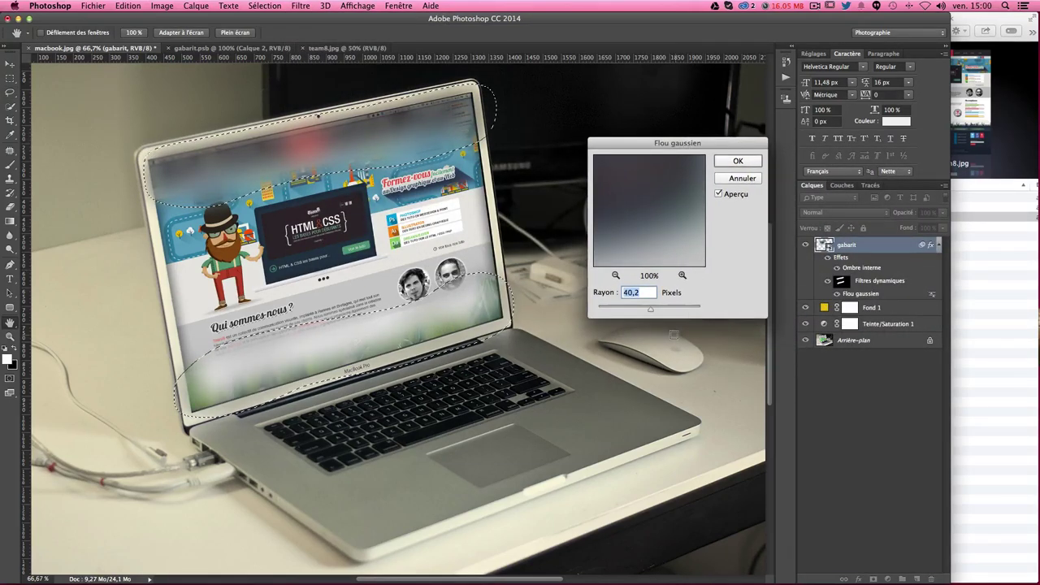
pyautogui.moveTo(650, 309); pyautogui.dragTo(608, 312)
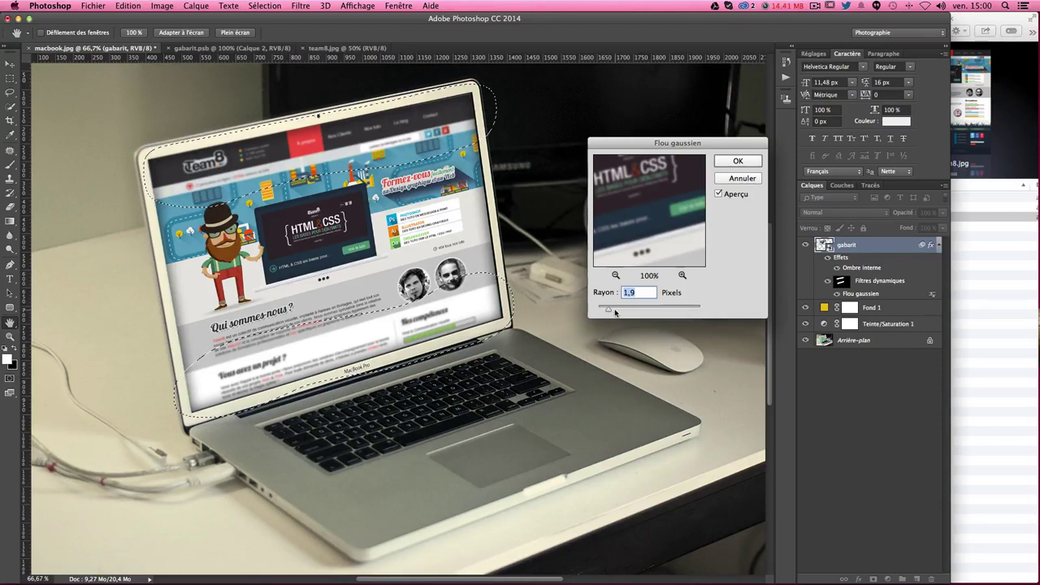
pyautogui.write('1')
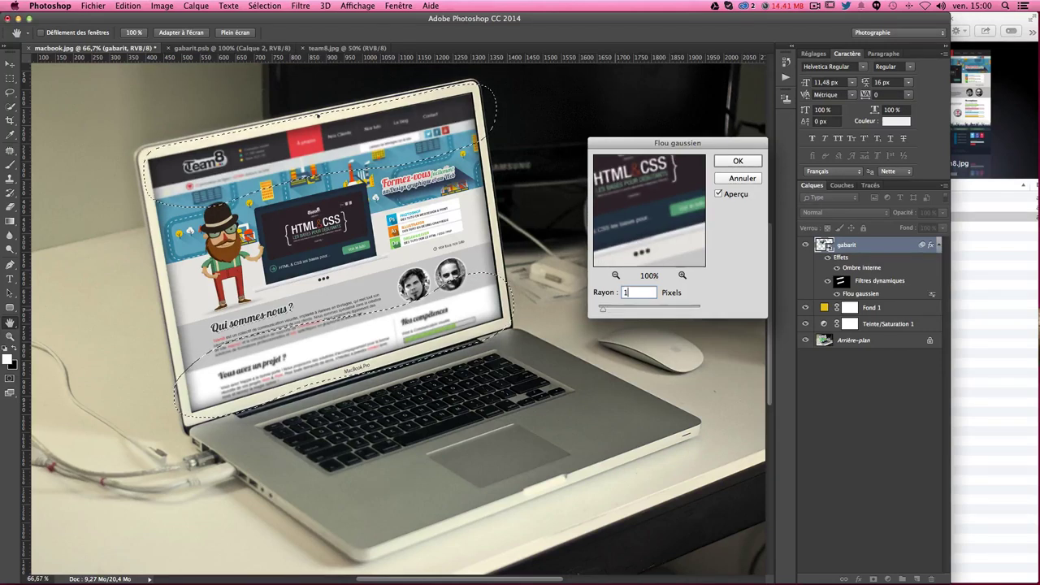
pyautogui.write(',5')
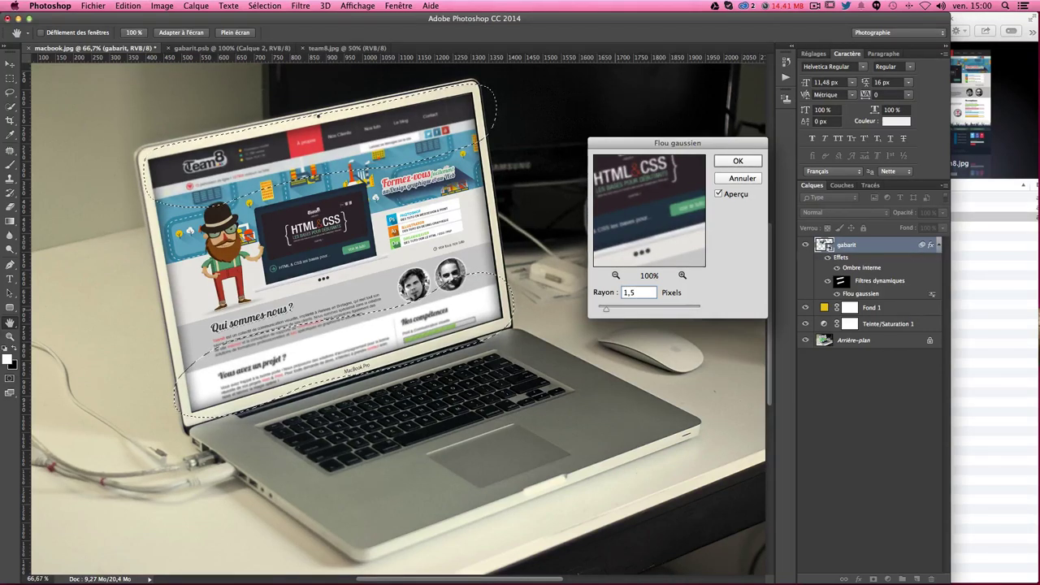
pyautogui.press('Return')
pyautogui.hotkey('ctrl', 'd')
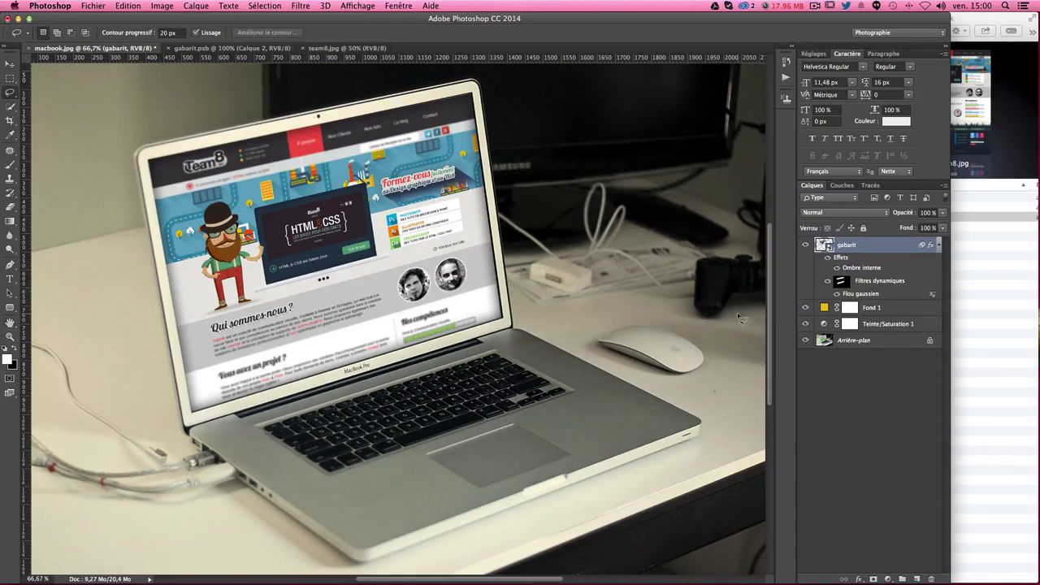
pyautogui.click(806, 245)
# Step back and forth through history to compare the screen with and without blur
pyautogui.click(807, 245)
pyautogui.hotkey('ctrl', 'z')
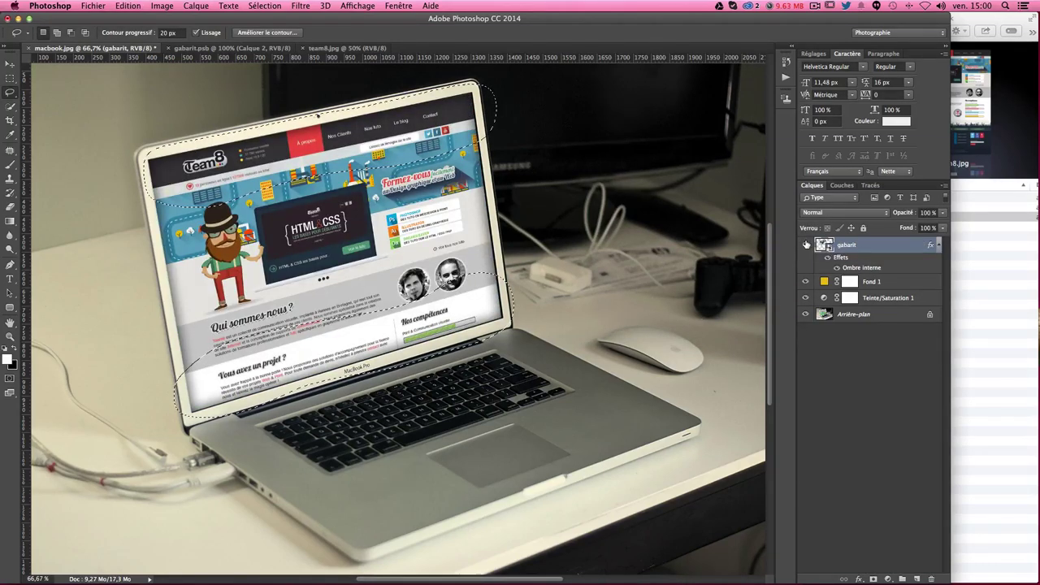
pyautogui.hotkey('ctrl', 'z')
pyautogui.hotkey('ctrl', 'z')
pyautogui.hotkey('ctrl', 'alt', 'z')
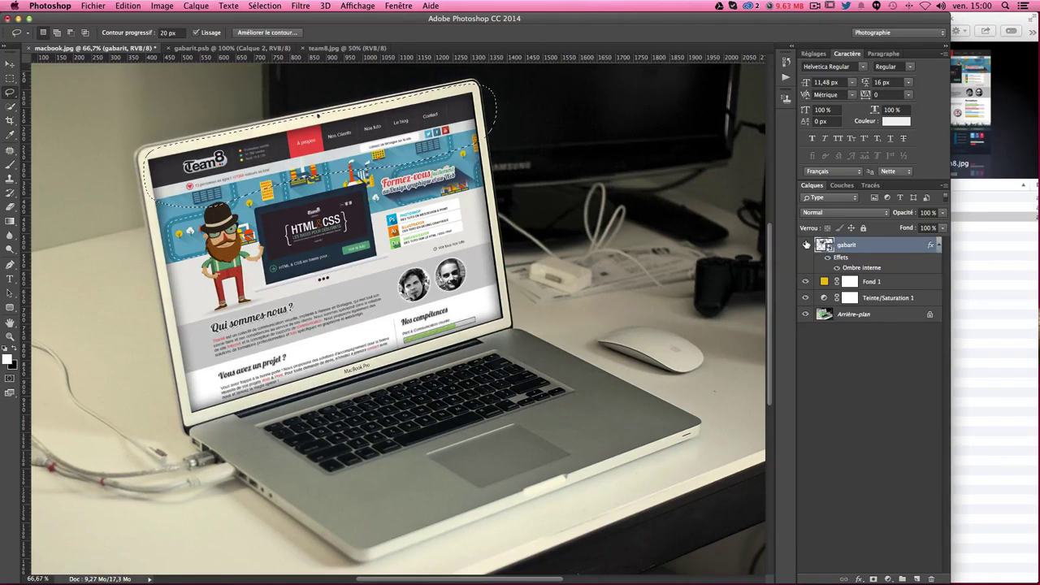
pyautogui.hotkey('ctrl', 'alt', 'z')
pyautogui.hotkey('ctrl', 'shift', 'z')
pyautogui.hotkey('ctrl', 'z')
pyautogui.hotkey('ctrl', 'z')
pyautogui.hotkey('ctrl', 'z')
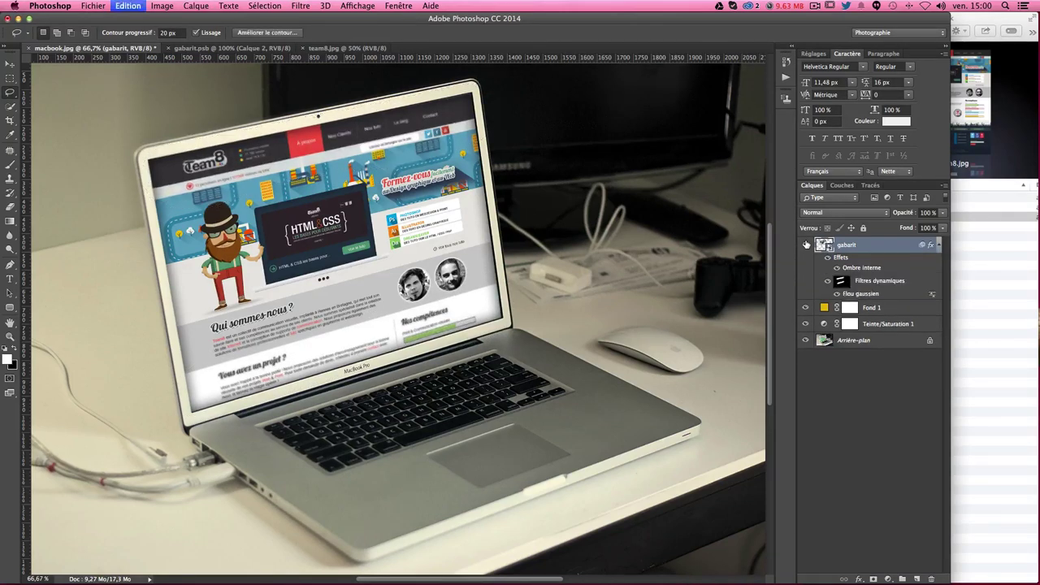
pyautogui.hotkey('ctrl', 'z')
pyautogui.hotkey('ctrl', 'z')
pyautogui.hotkey('ctrl', 'z')
pyautogui.hotkey('ctrl', 'z')
pyautogui.hotkey('ctrl', 'z')
pyautogui.hotkey('ctrl', 'z')
pyautogui.hotkey('ctrl', 'z')
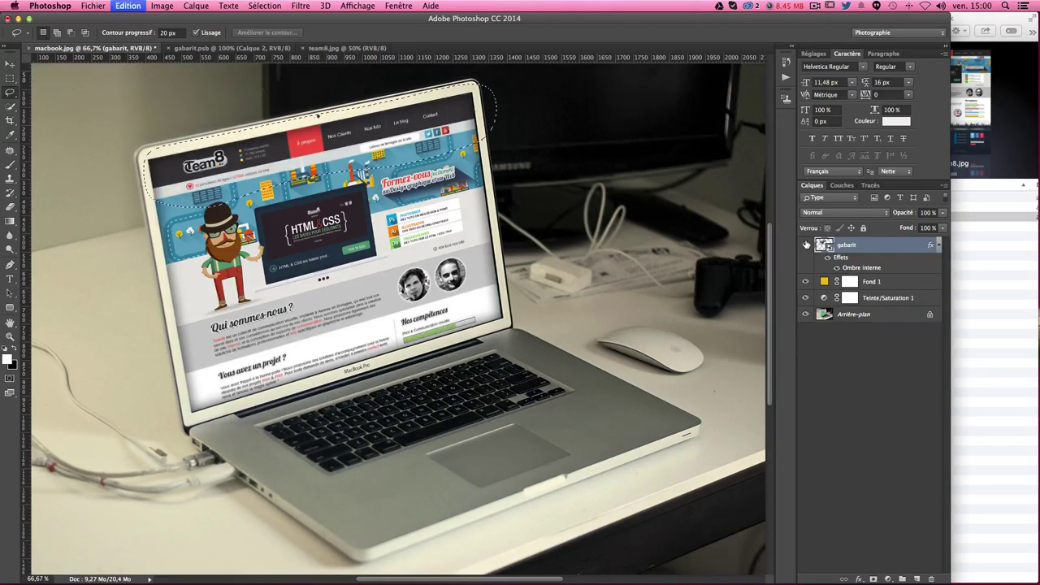
pyautogui.hotkey('ctrl', 'z')
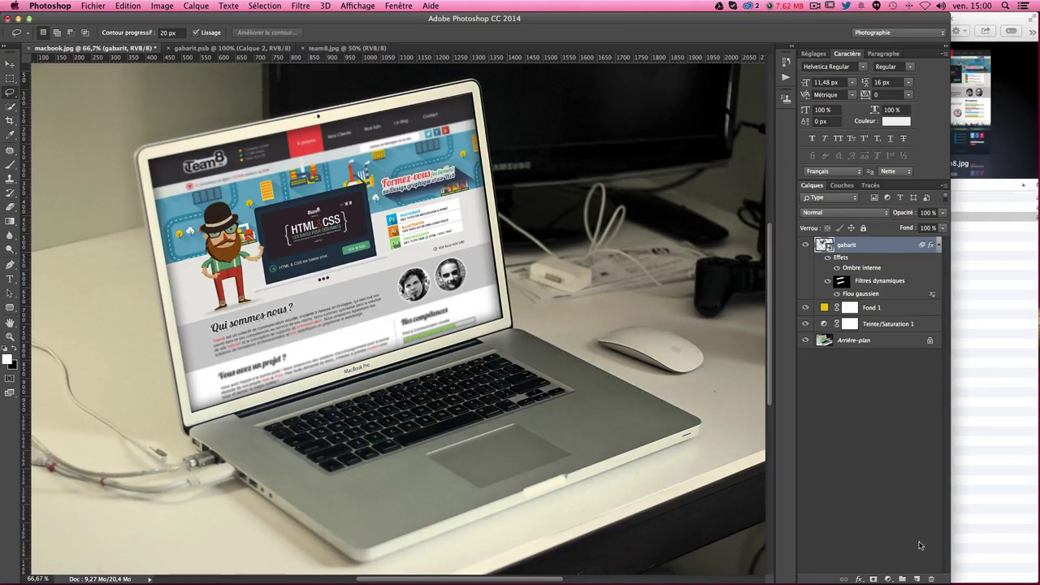
# Add a new empty layer at the top and start naming it 'grains'
pyautogui.click(916, 579)
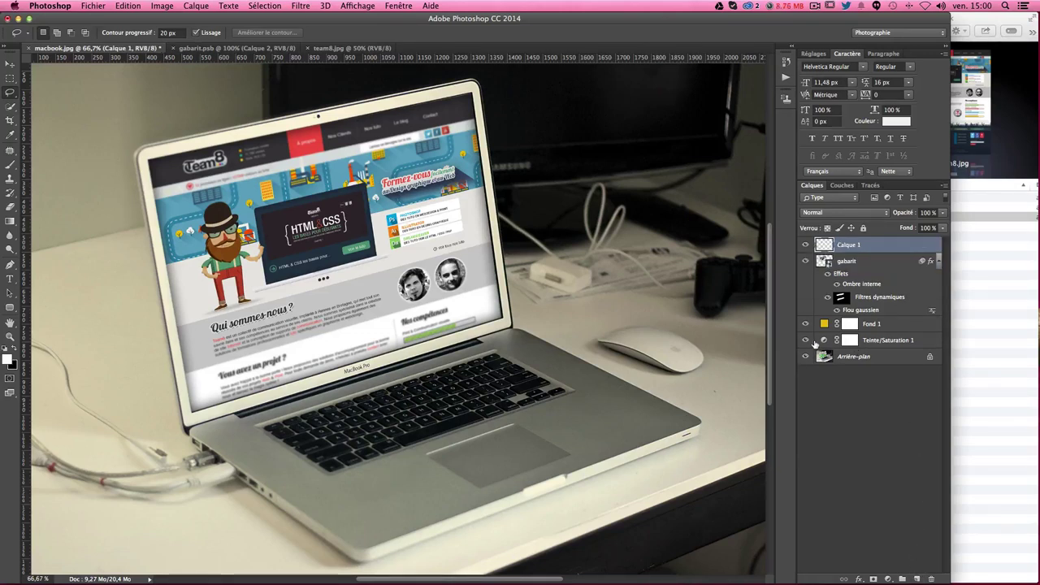
pyautogui.doubleClick(849, 244)
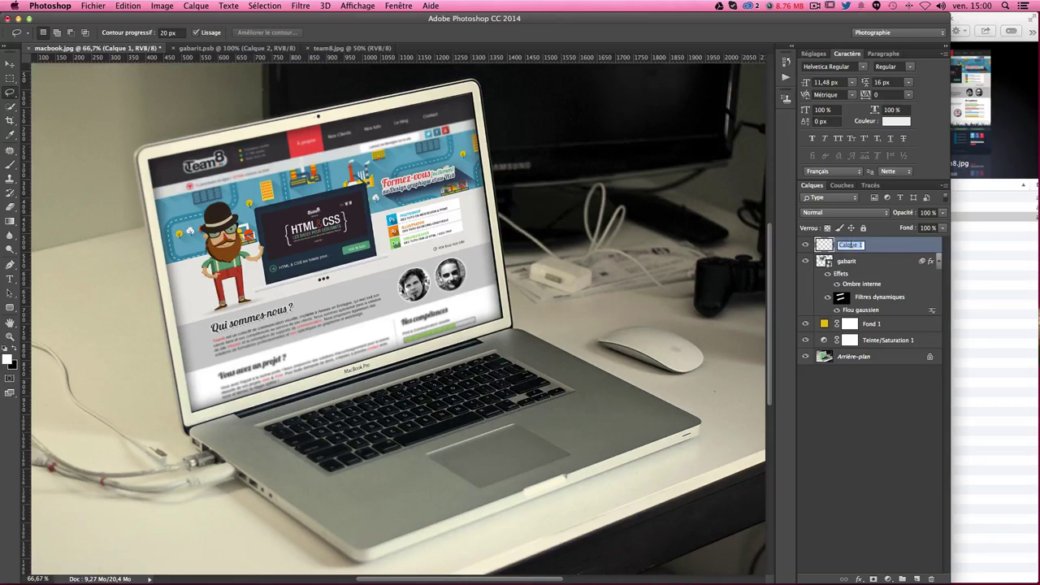
pyautogui.write('grains')
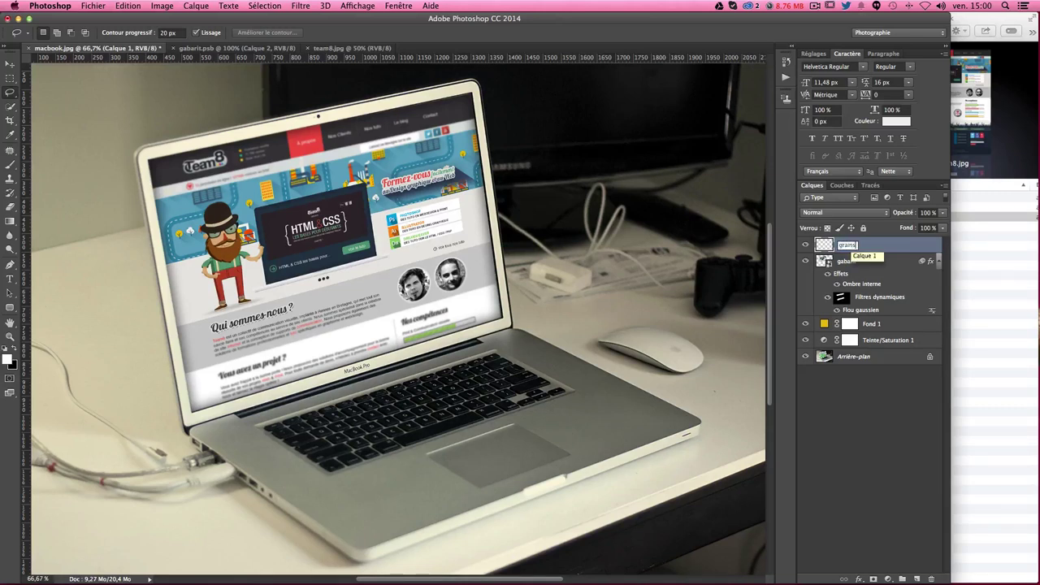
# Name the layer grain, fill it white, and preview 15% monochromatic Gaussian noise
pyautogui.press('Return')
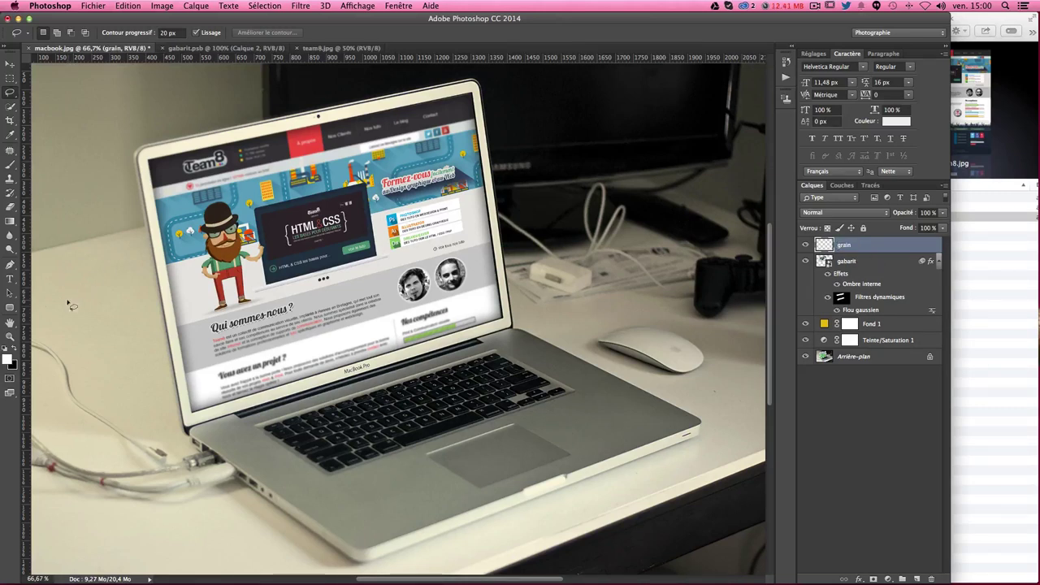
pyautogui.hotkey('shift', 'F5')
pyautogui.press('Return')
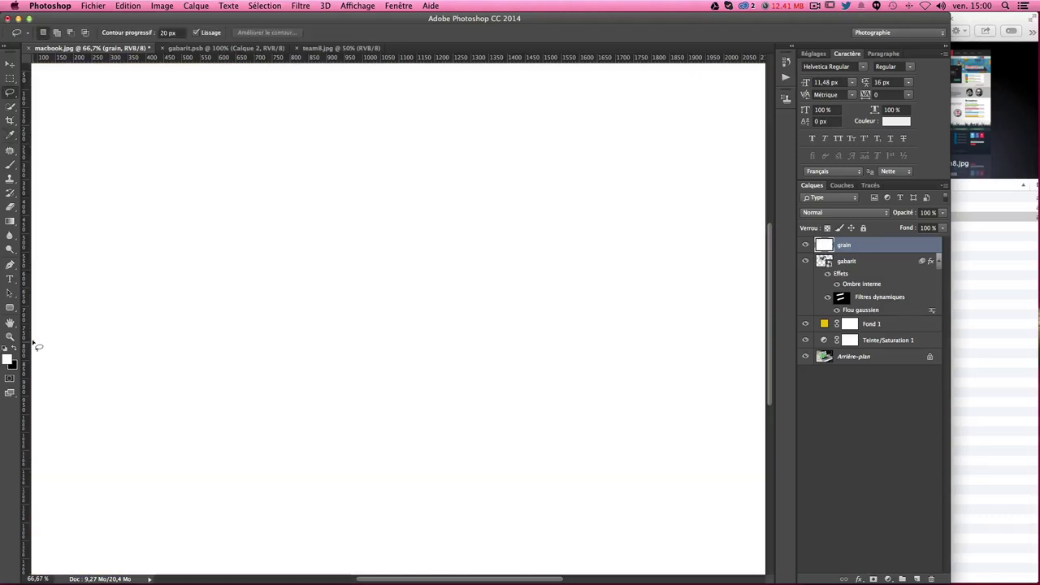
pyautogui.click(300, 6)
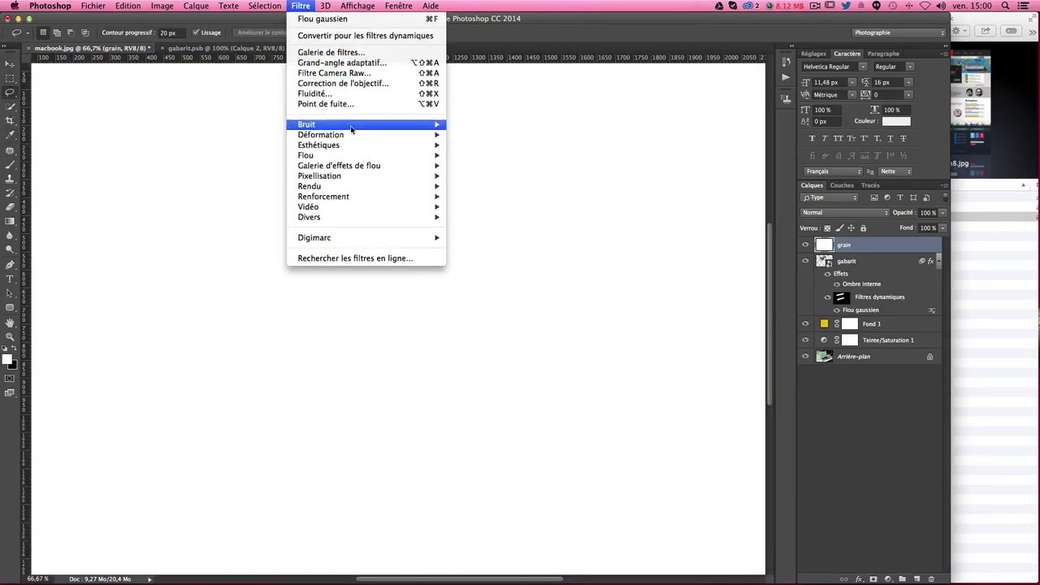
pyautogui.moveTo(307, 124)
pyautogui.click(523, 128)
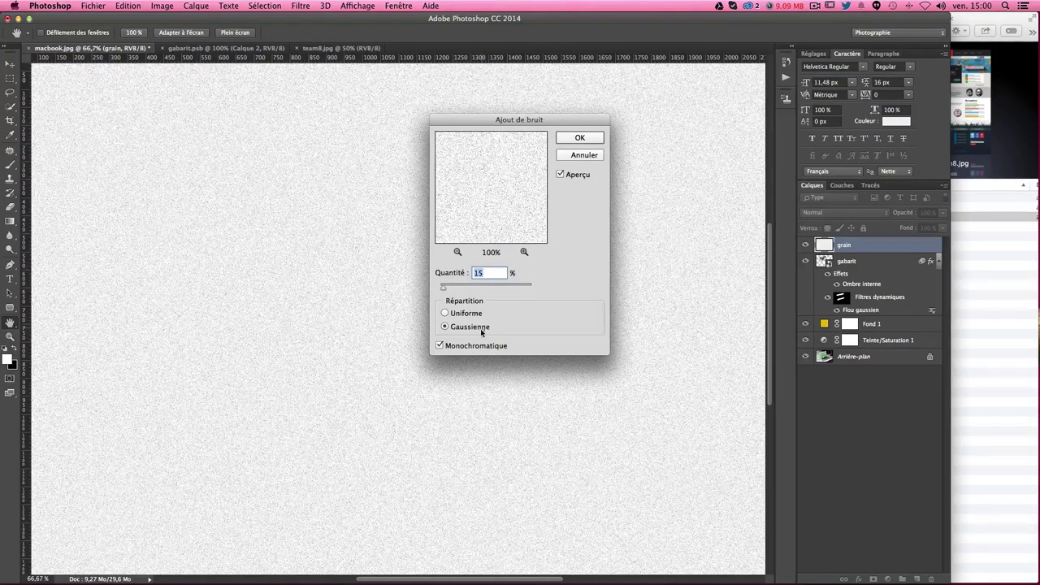
# Apply the noise and set the grain layer to Produit blending at 20% opacity
pyautogui.click(586, 142)
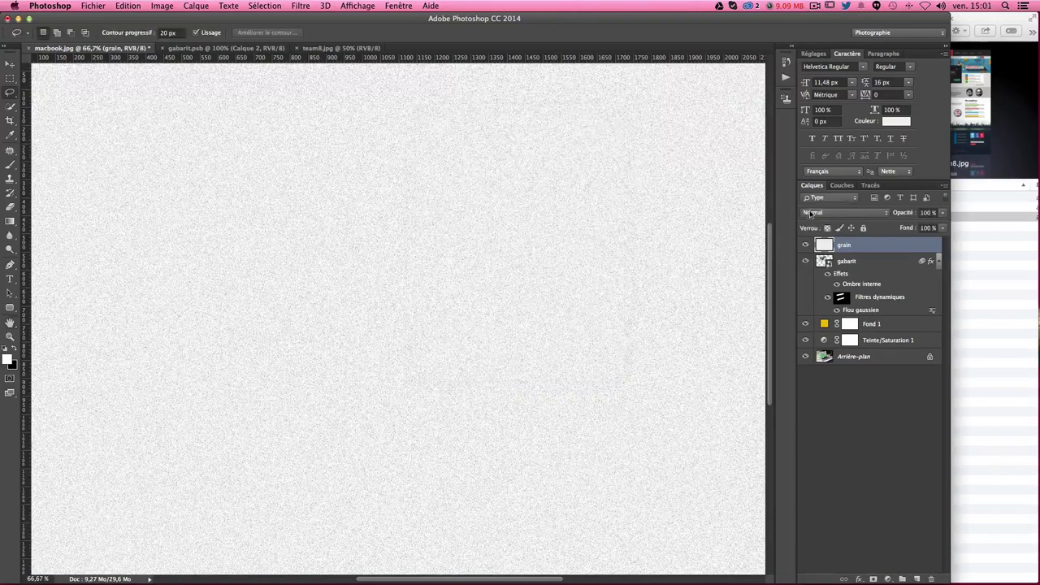
pyautogui.click(831, 213)
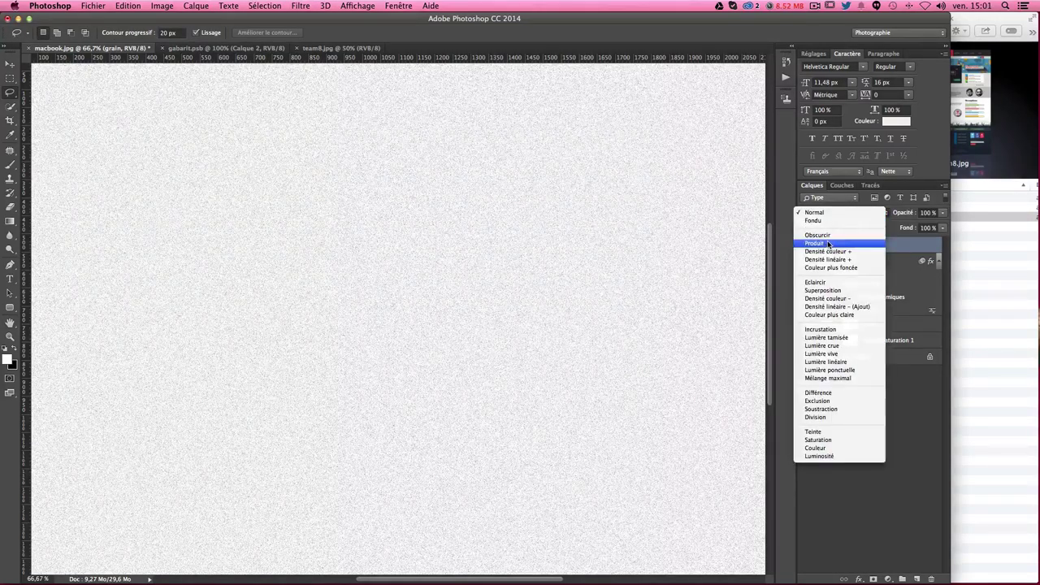
pyautogui.click(827, 245)
pyautogui.click(943, 213)
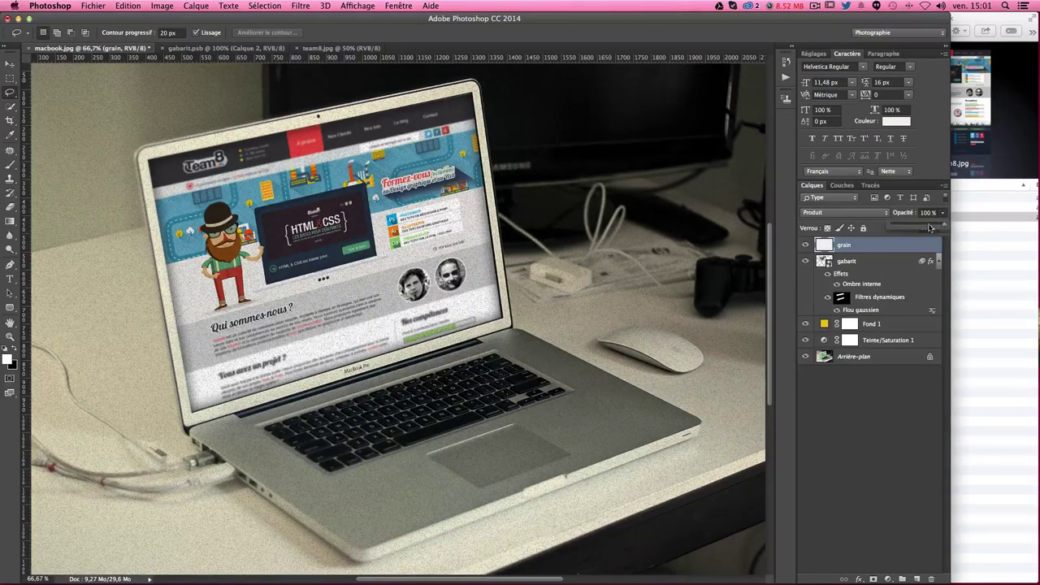
pyautogui.moveTo(931, 227); pyautogui.dragTo(911, 227)
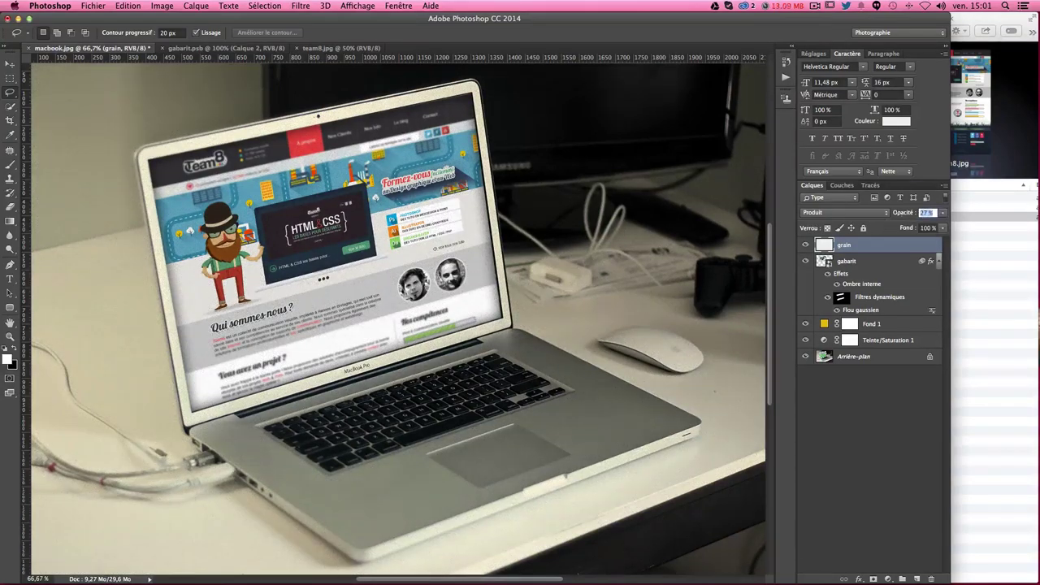
pyautogui.write('40')
# Toggle the grain layer on and off and zoom to 100% to inspect the texture
pyautogui.click(805, 245)
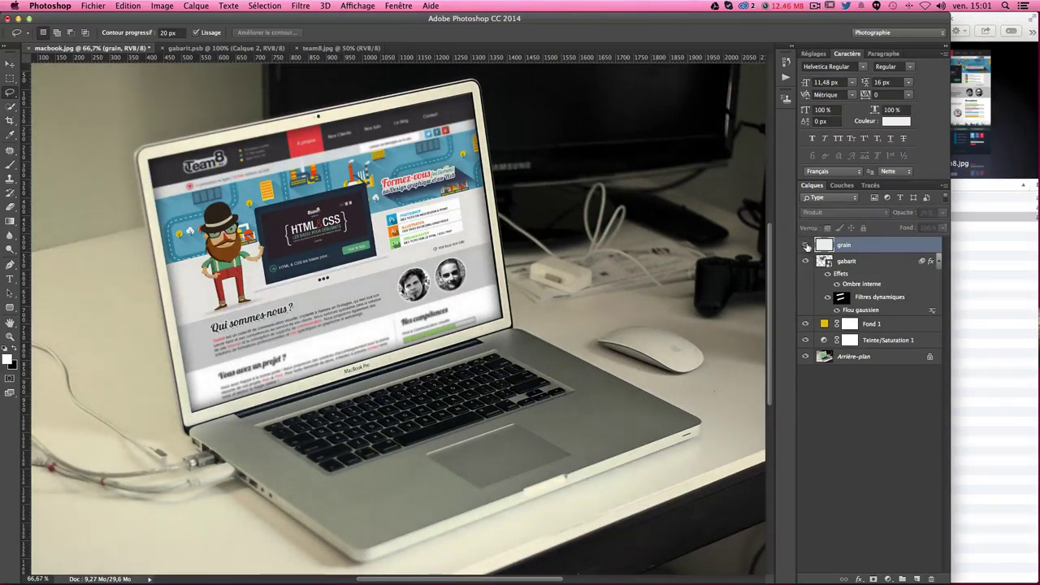
pyautogui.click(805, 244)
pyautogui.click(805, 245)
pyautogui.click(806, 245)
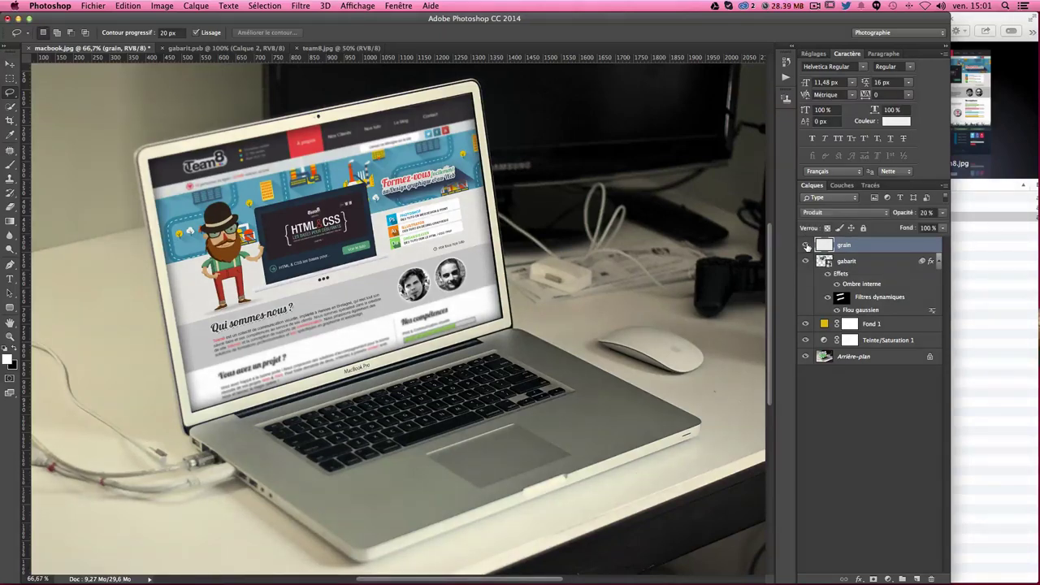
pyautogui.click(806, 244)
pyautogui.hotkey('ctrl', '1')
pyautogui.moveTo(454, 229); pyautogui.dragTo(597, 254)
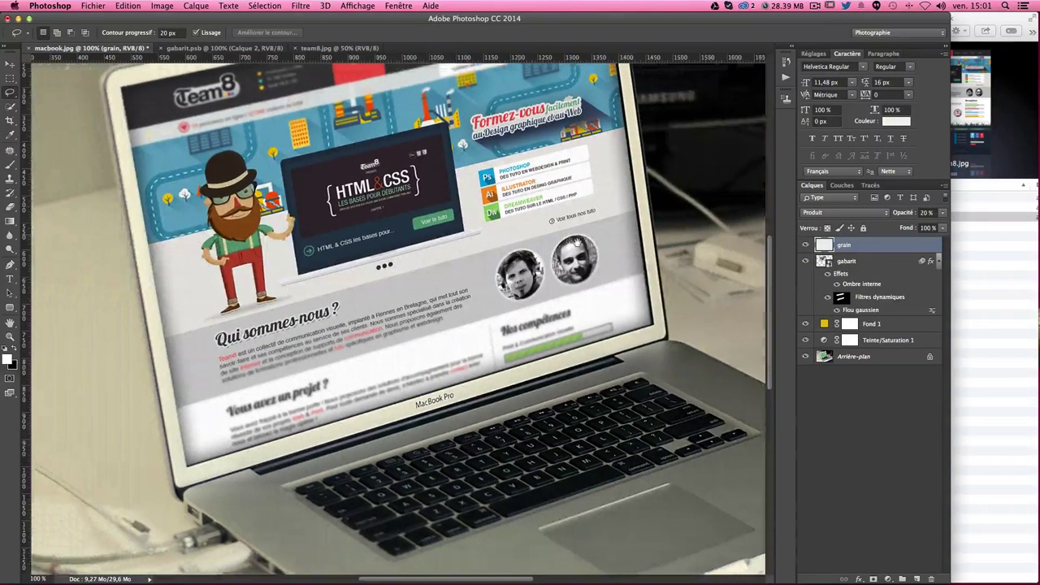
pyautogui.hotkey('ctrl', '-')
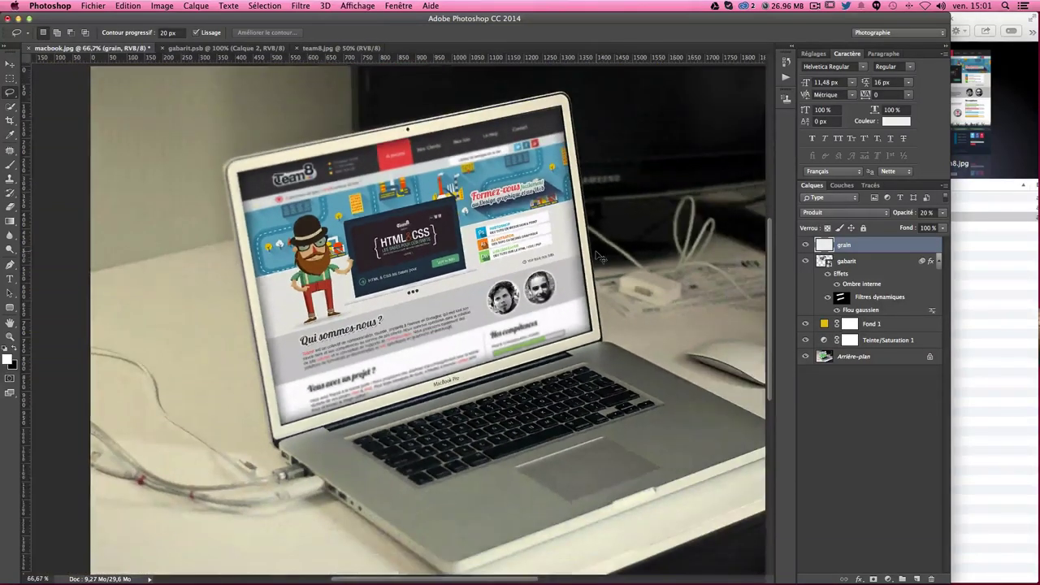
pyautogui.hotkey('ctrl', '-')
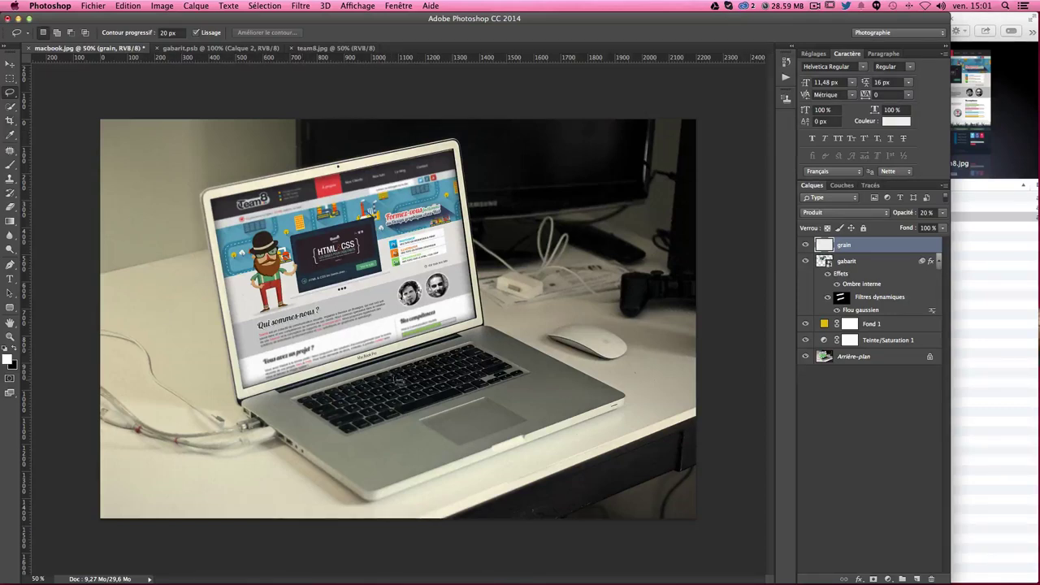
# Convert the Arrière-plan background into the ordinary layer Calque 0
pyautogui.click(838, 362)
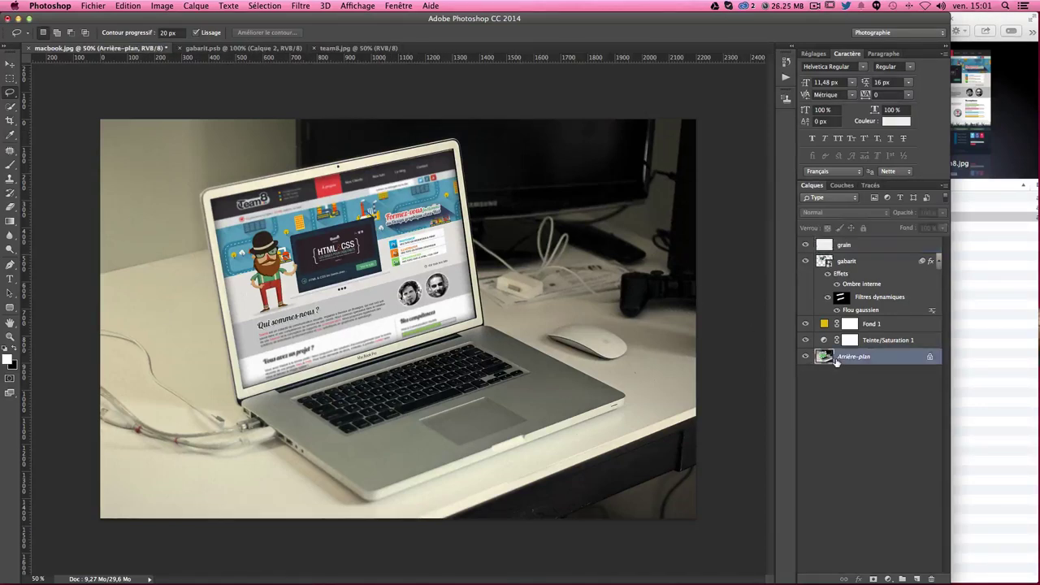
pyautogui.doubleClick(875, 361)
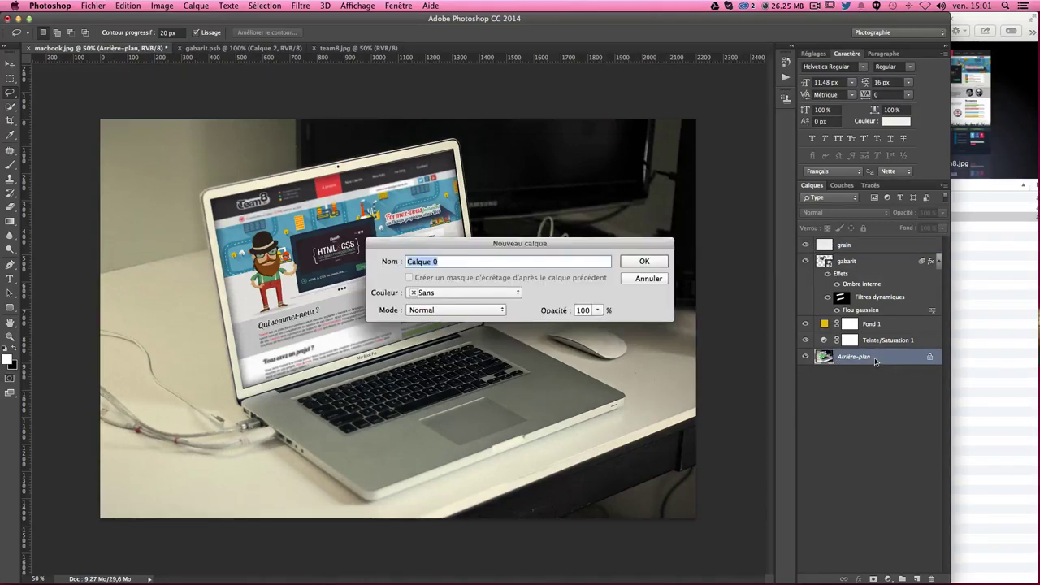
pyautogui.press('Return')
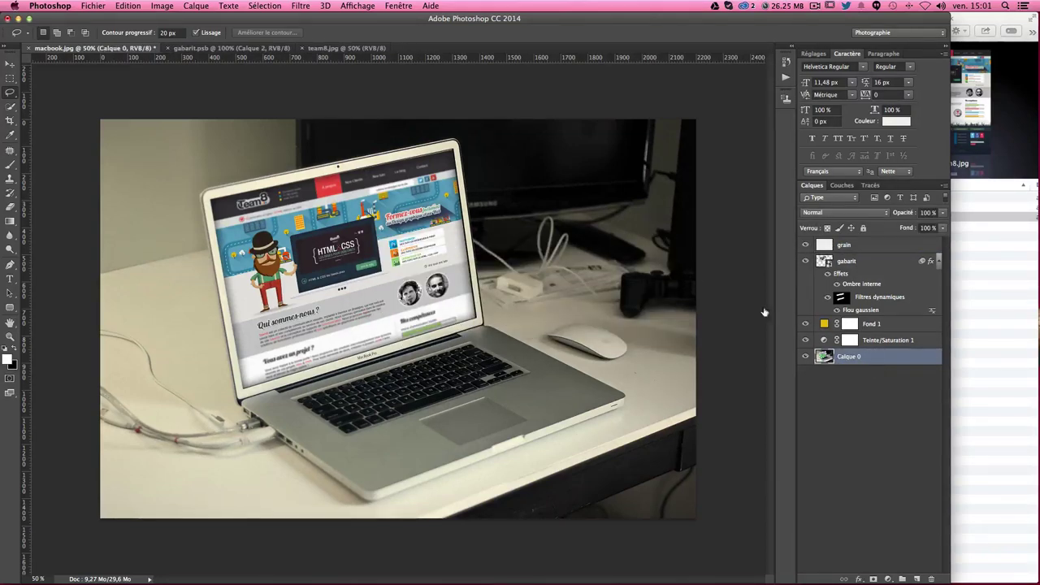
# Add a Correction de l'objectif vignette with Quantité -75 and Milieu +41
pyautogui.click(300, 7)
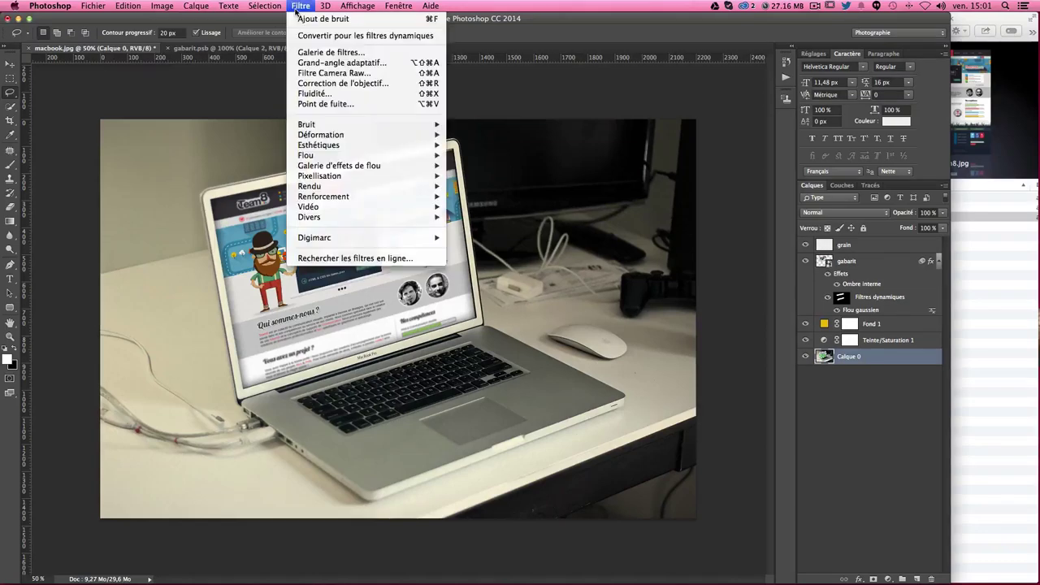
pyautogui.click(377, 86)
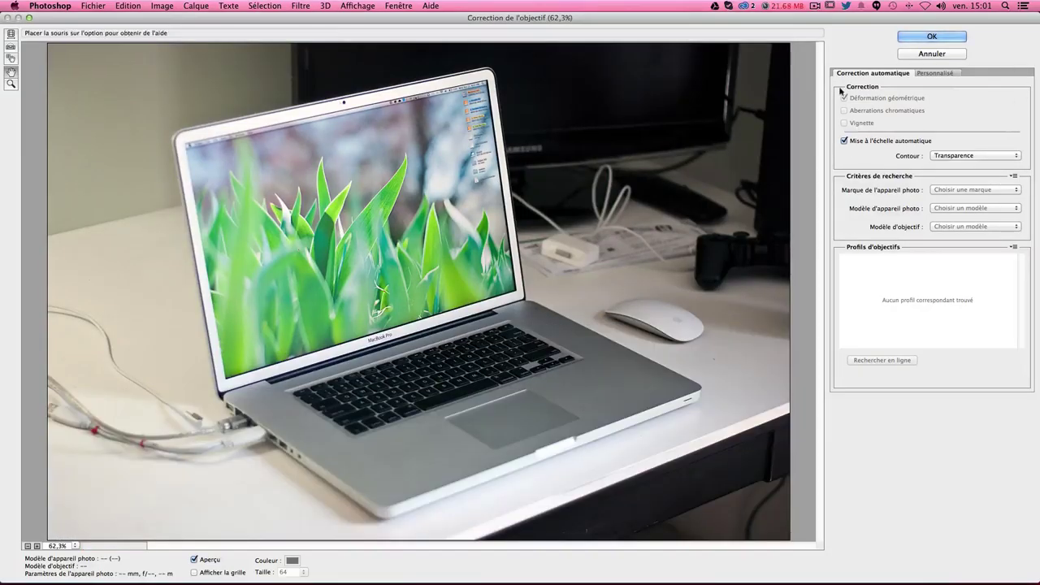
pyautogui.click(934, 74)
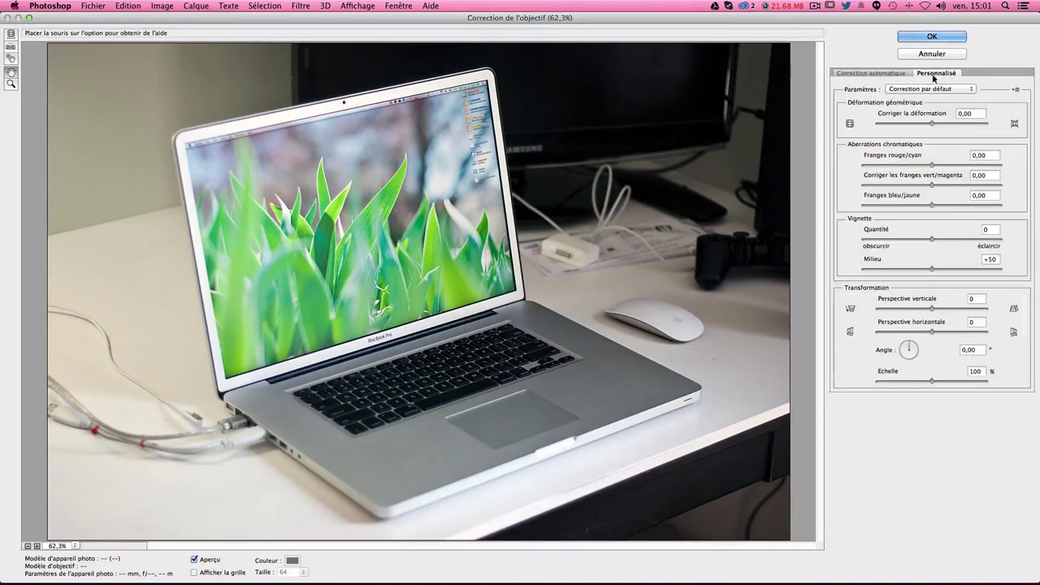
pyautogui.click(887, 239)
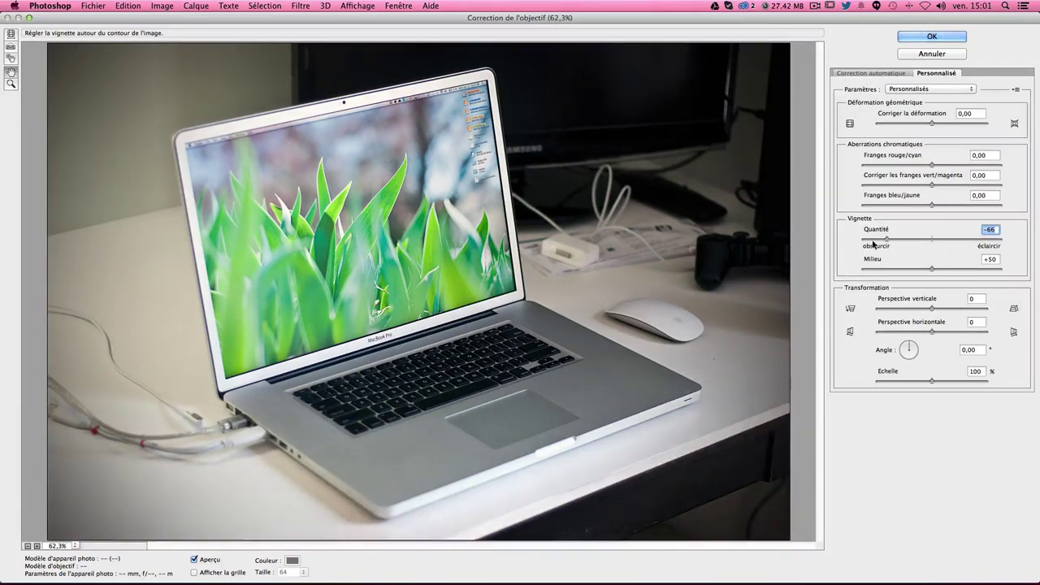
pyautogui.moveTo(874, 243); pyautogui.dragTo(881, 241)
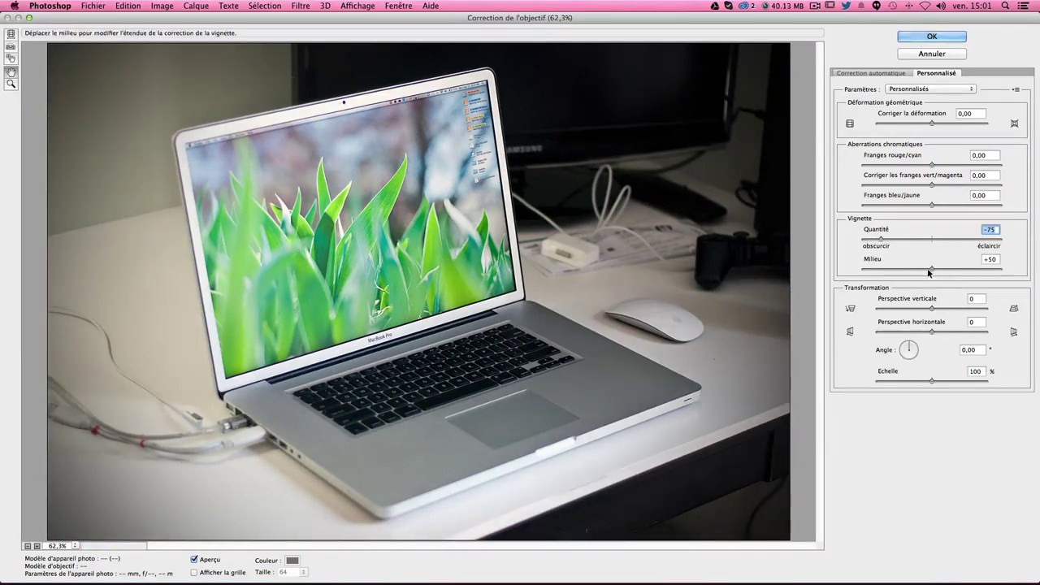
pyautogui.moveTo(929, 272); pyautogui.dragTo(921, 270)
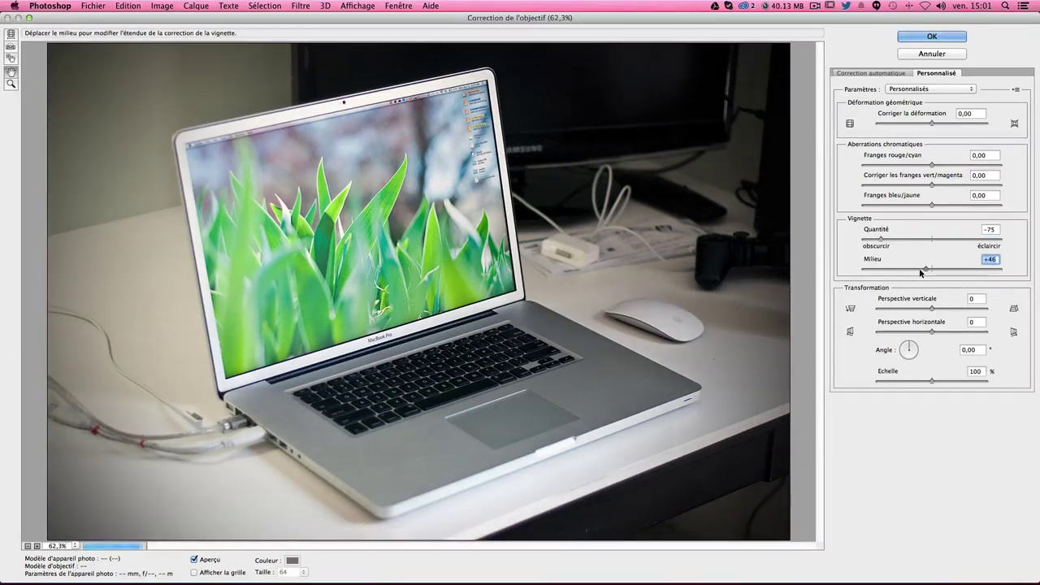
pyautogui.click(927, 38)
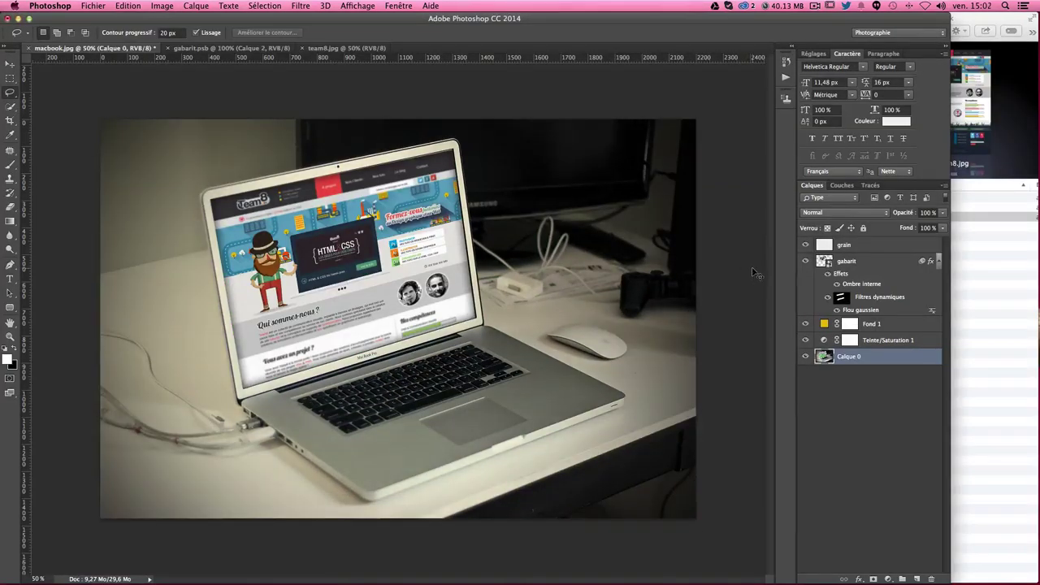
# Compare the vignette, then try blue and cyan shades for the Fond 1 tint
pyautogui.hotkey('ctrl', 'z')
pyautogui.hotkey('ctrl', 'z')
pyautogui.hotkey('ctrl', 'z')
pyautogui.hotkey('ctrl', 'z')
pyautogui.hotkey('ctrl', 'z')
pyautogui.hotkey('ctrl', 'z')
pyautogui.hotkey('ctrl', 'z')
pyautogui.hotkey('ctrl', 'z')
pyautogui.hotkey('ctrl', 'z')
pyautogui.hotkey('ctrl', 'z')
pyautogui.hotkey('ctrl', 'z')
pyautogui.hotkey('ctrl', 'z')
pyautogui.doubleClick(825, 323)
pyautogui.moveTo(512, 273); pyautogui.dragTo(512, 203)
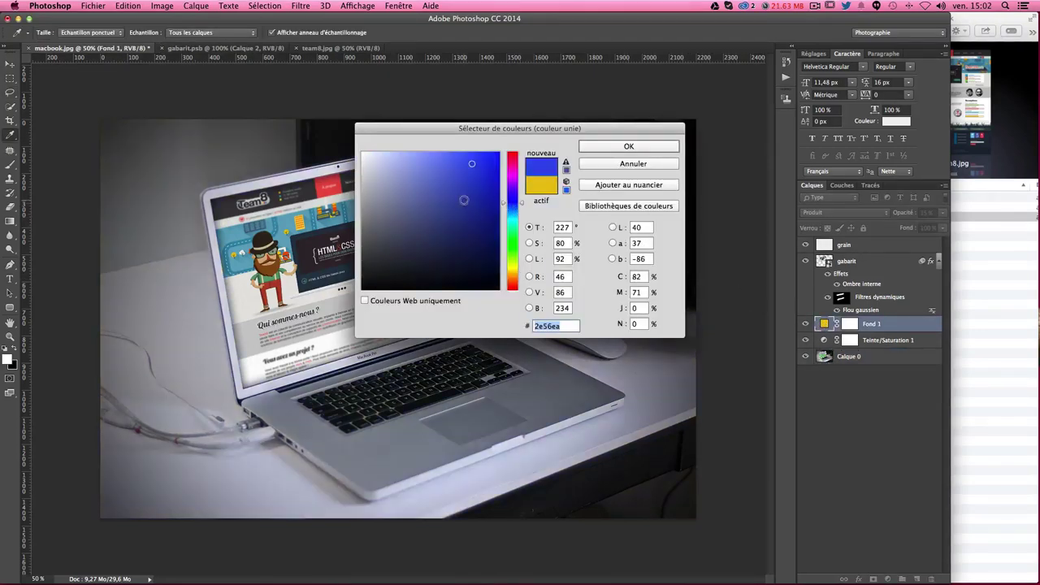
pyautogui.moveTo(469, 166); pyautogui.dragTo(401, 178)
pyautogui.click(513, 220)
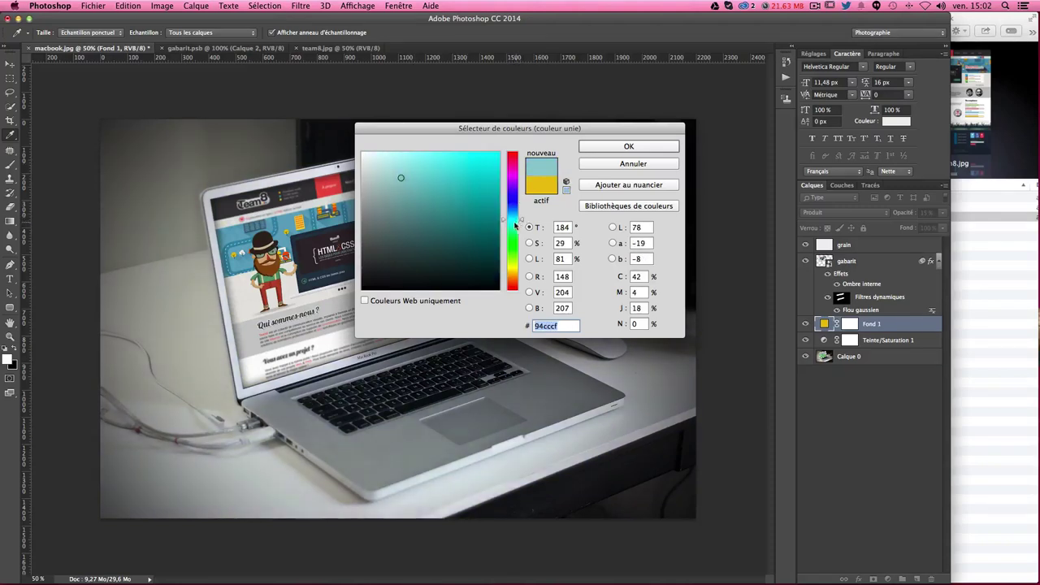
pyautogui.click(489, 201)
# Close the tint colour picker keeping yellow, and open the gabarit smart object
pyautogui.moveTo(489, 201); pyautogui.dragTo(421, 162)
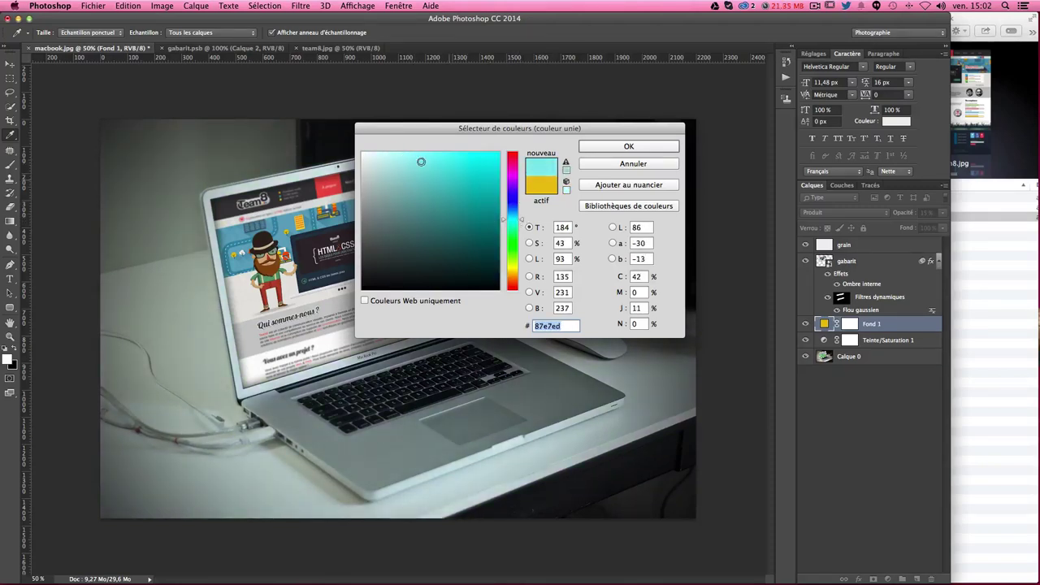
pyautogui.click(607, 152)
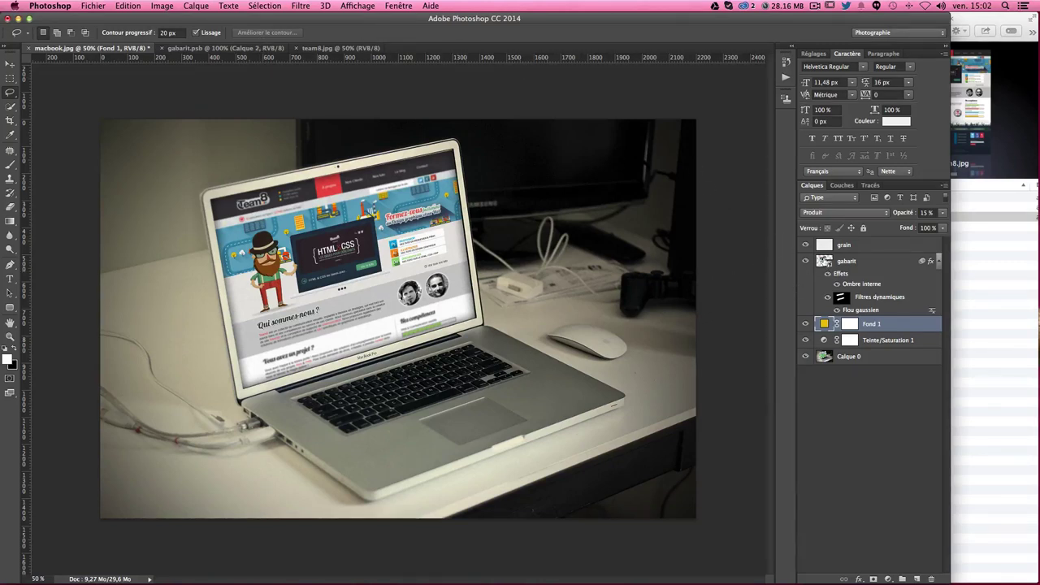
pyautogui.doubleClick(824, 261)
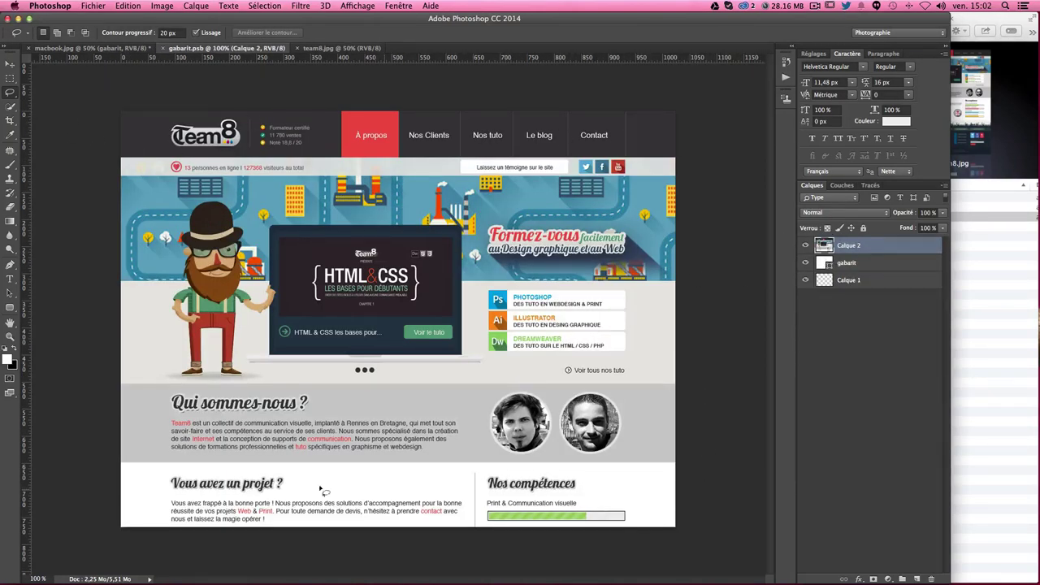
# Add a new layer above the website and set the background colour to 0f0f0f
pyautogui.click(919, 580)
pyautogui.click(7, 358)
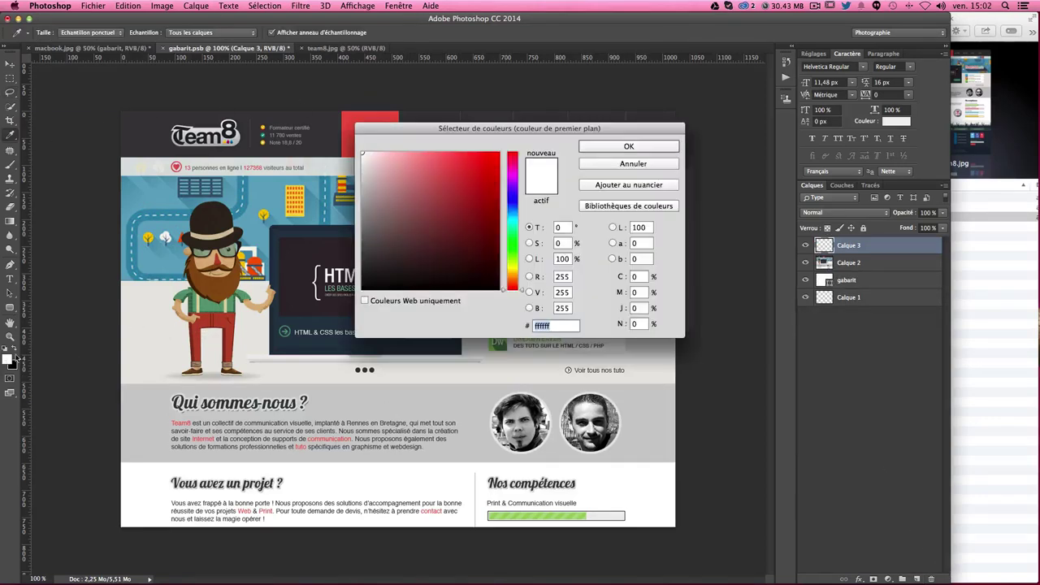
pyautogui.click(14, 365)
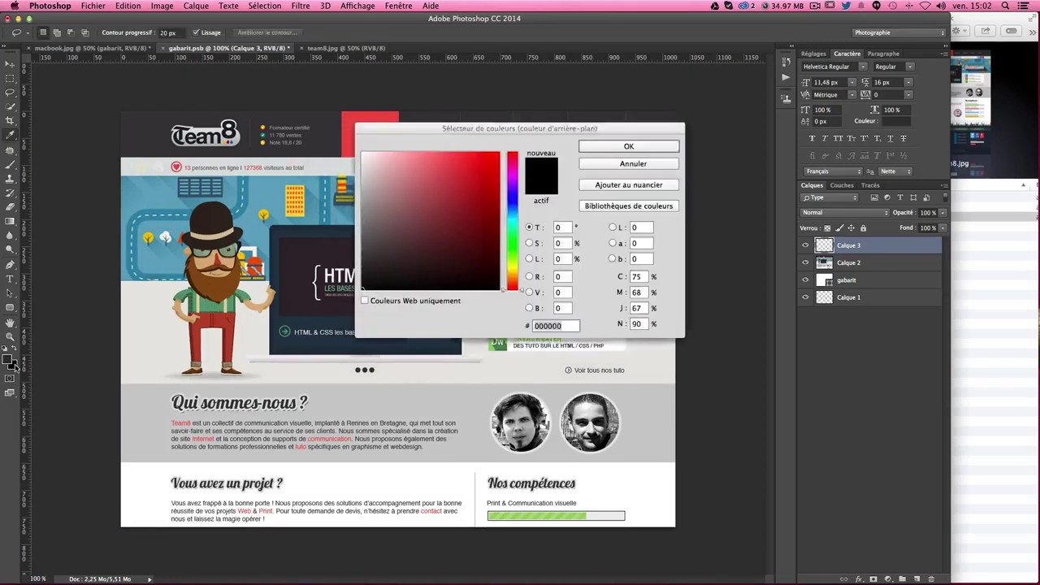
pyautogui.click(361, 283)
pyautogui.press('Return')
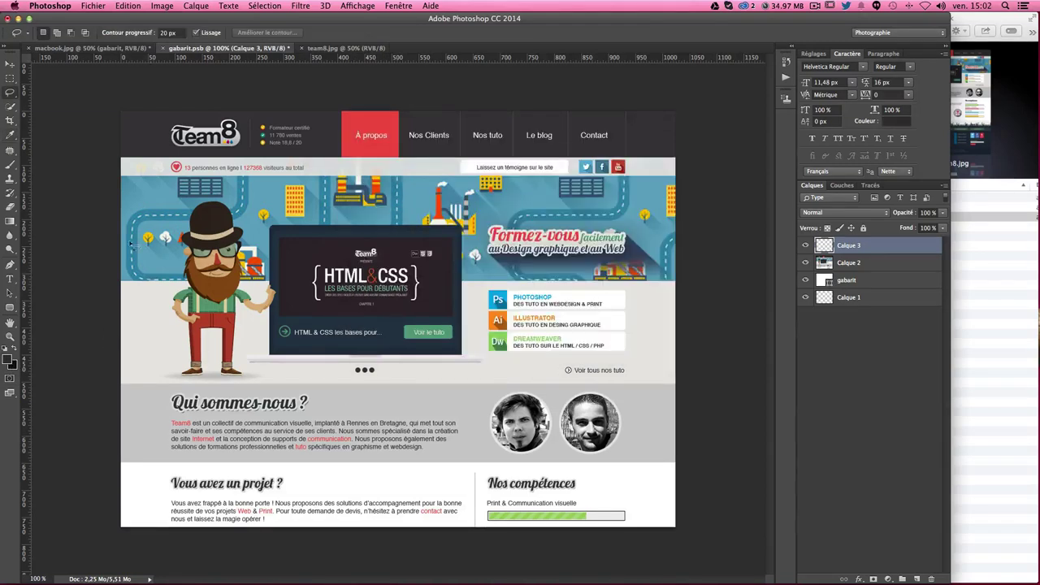
# Draw a vertical dark gradient over the whole canvas on the new layer
pyautogui.click(9, 220)
pyautogui.moveTo(351, 114); pyautogui.dragTo(352, 529)
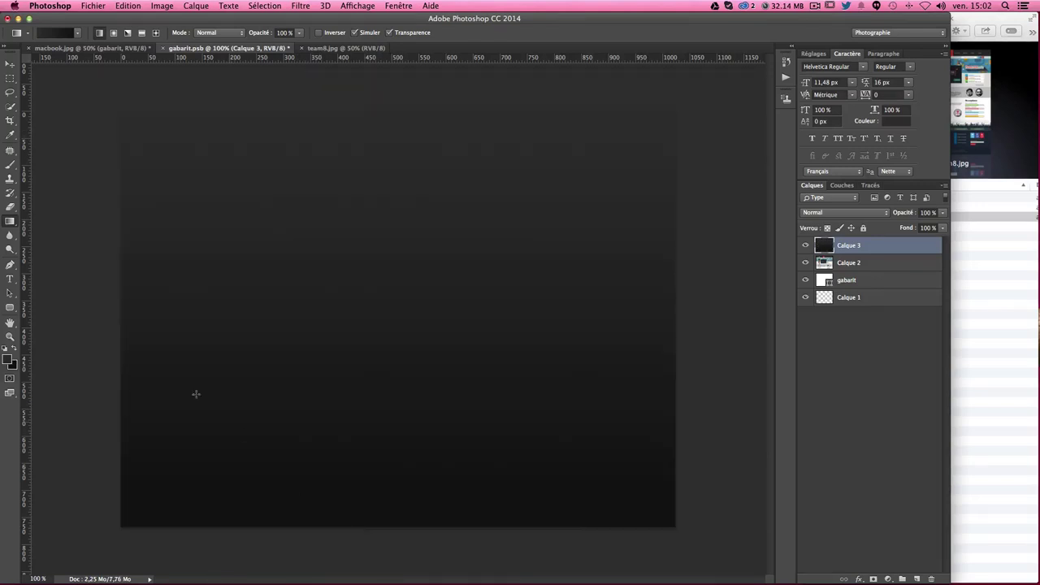
pyautogui.click(11, 280)
pyautogui.click(6, 349)
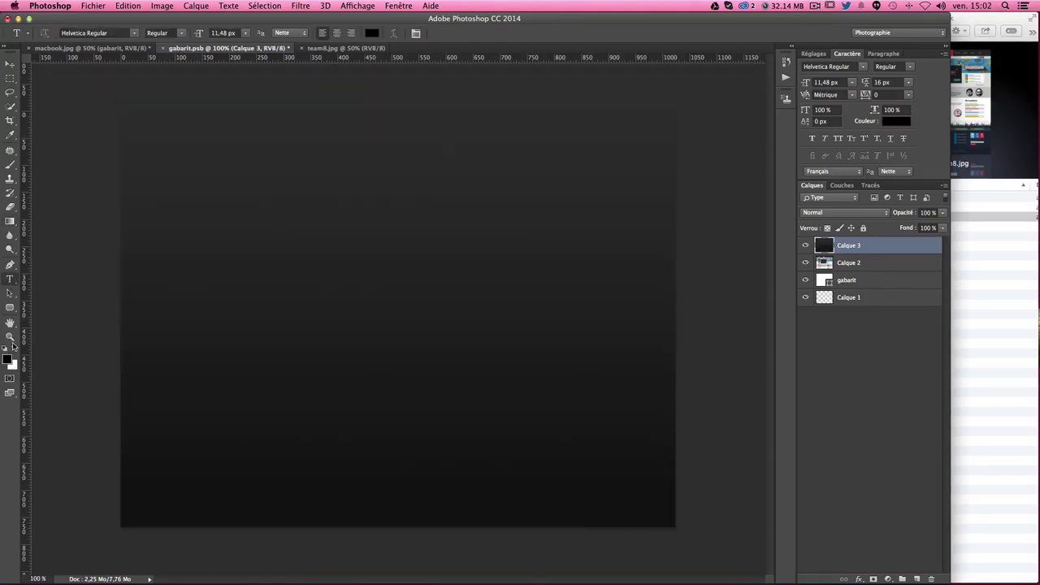
# Write the word MOCKUP in white in a text box on the dark template
pyautogui.click(15, 348)
pyautogui.moveTo(267, 200); pyautogui.dragTo(555, 404)
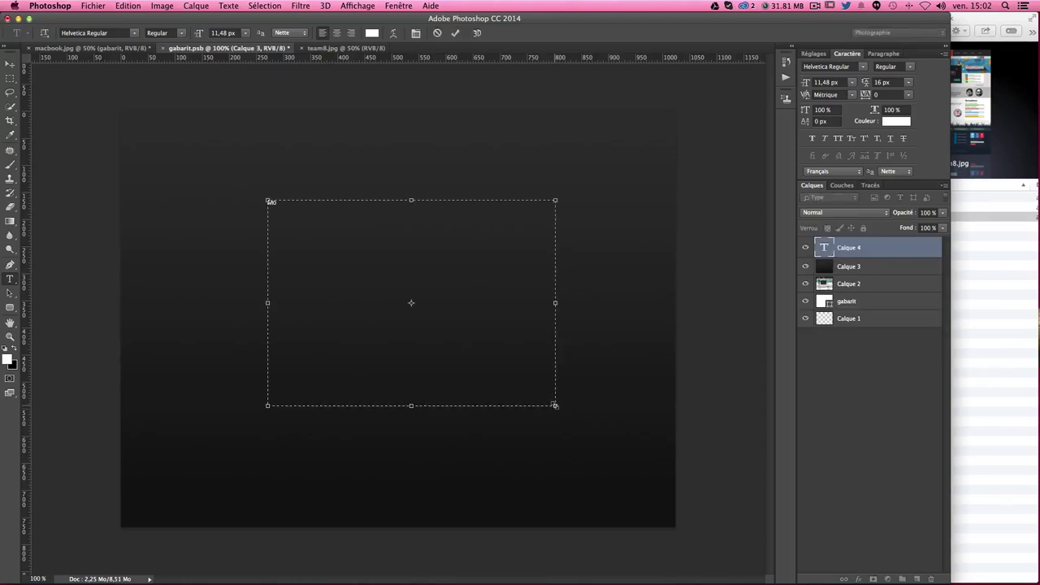
pyautogui.write('We')
pyautogui.click(10, 64)
# Shrink the MOCKUP text box tightly around the word
pyautogui.hotkey('ctrl', 't')
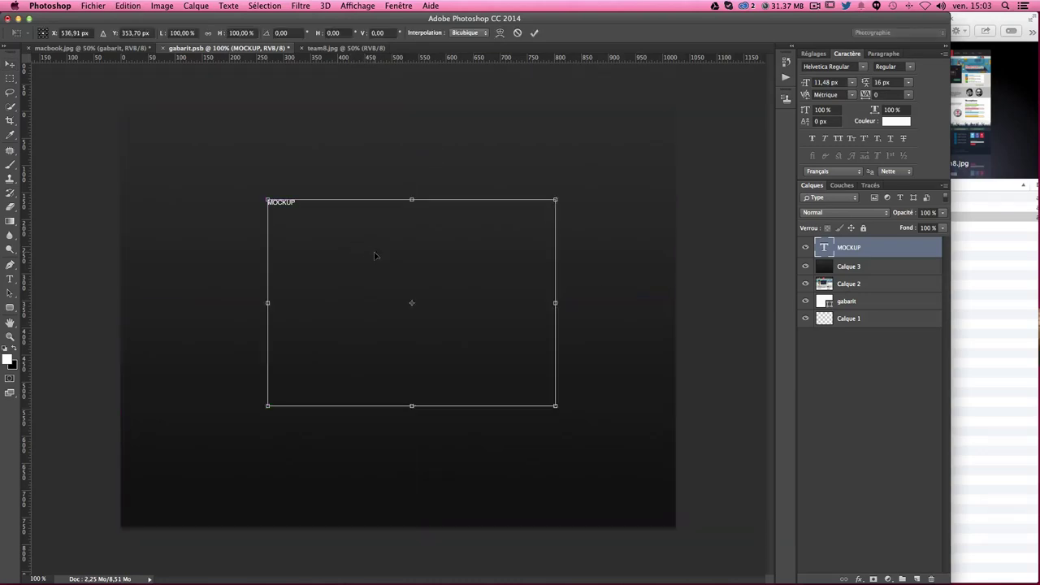
pyautogui.press('Return')
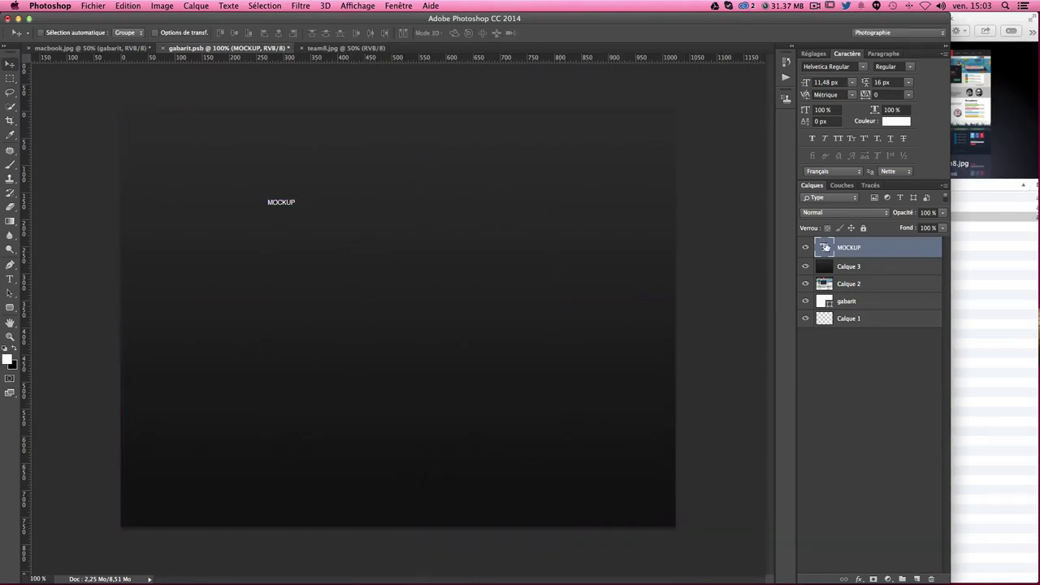
pyautogui.doubleClick(824, 247)
pyautogui.moveTo(556, 406); pyautogui.dragTo(388, 271)
pyautogui.moveTo(350, 238); pyautogui.dragTo(309, 204)
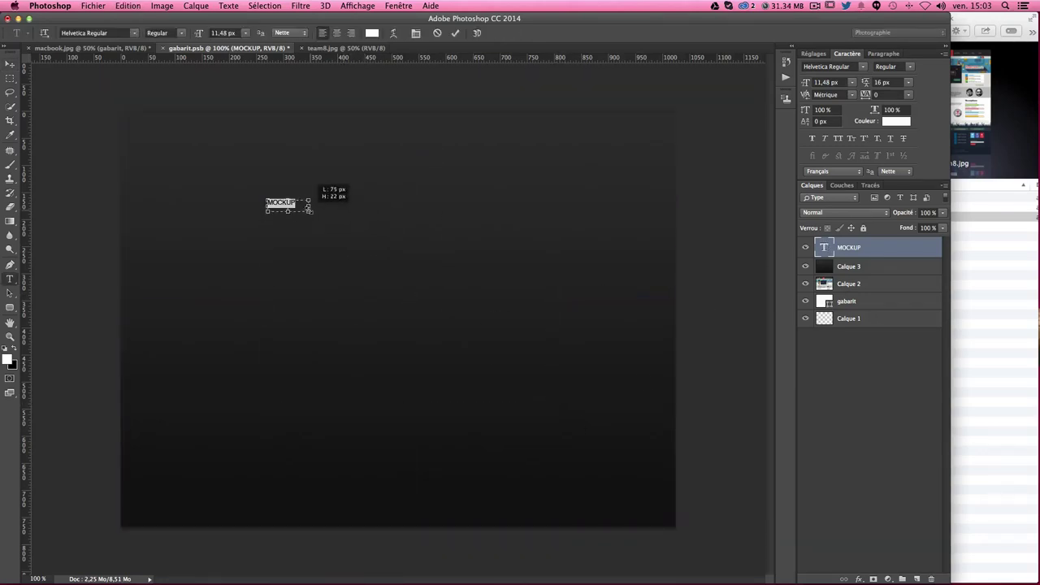
pyautogui.hotkey('ctrl', 'Return')
# Scale MOCKUP up greatly, centre it, save the template, and return to macbook.jpg
pyautogui.hotkey('ctrl', 't')
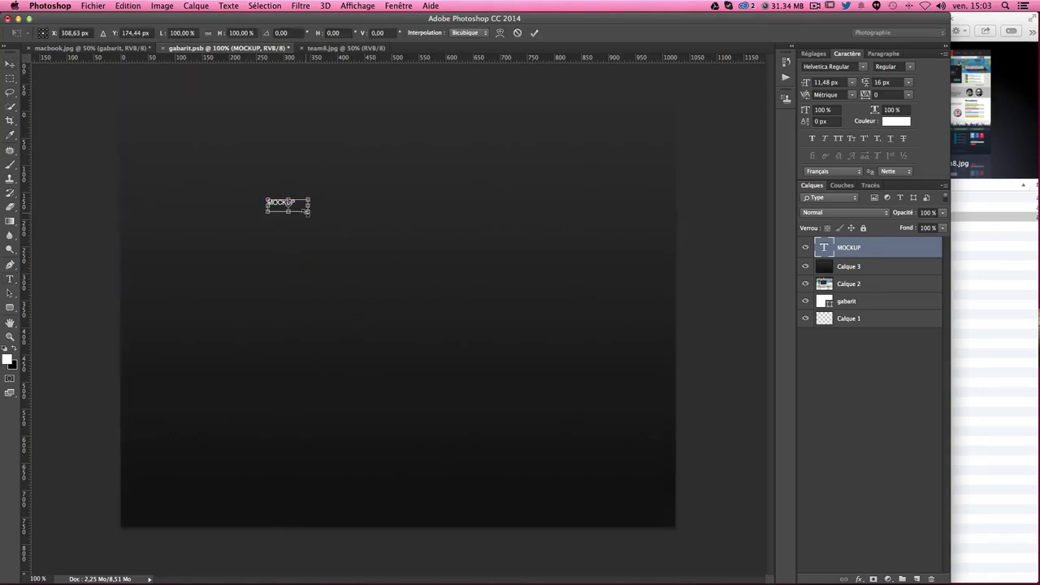
pyautogui.moveTo(307, 210); pyautogui.dragTo(634, 455)
pyautogui.moveTo(435, 223)
pyautogui.mouseDown()
pyautogui.moveTo(445, 307)
pyautogui.moveTo(420, 287)
pyautogui.mouseUp()
pyautogui.press('Return')
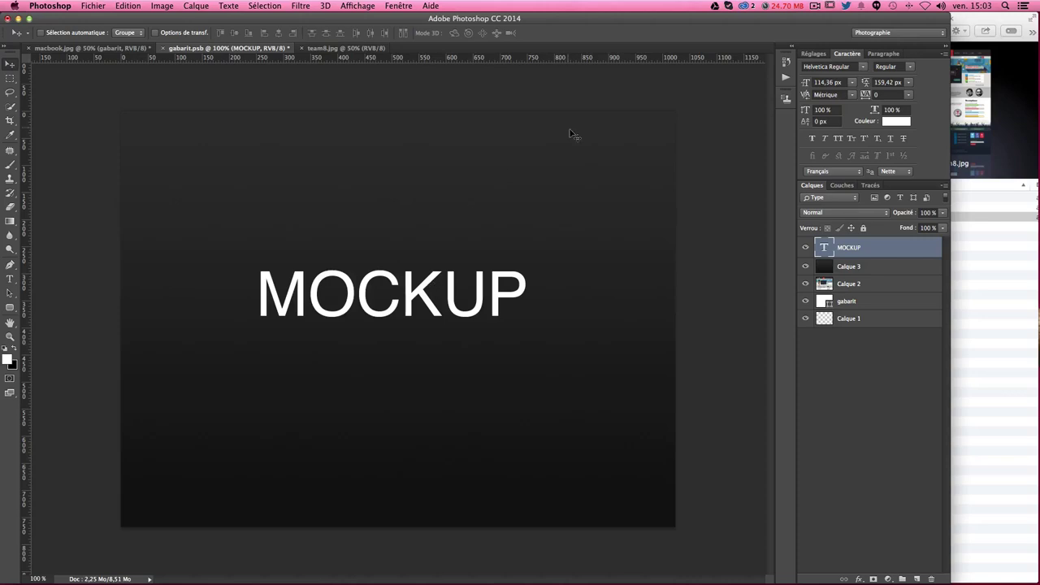
pyautogui.hotkey('ctrl', 's')
pyautogui.click(53, 49)
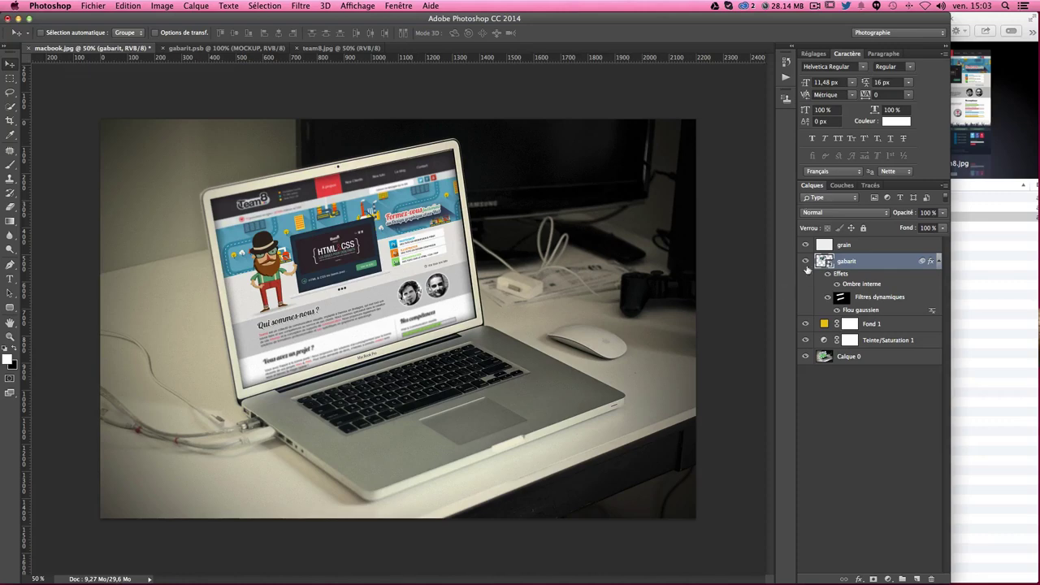
# Toggle the gabarit layer on and off to compare, leaving the website visible
pyautogui.click(805, 262)
pyautogui.click(806, 262)
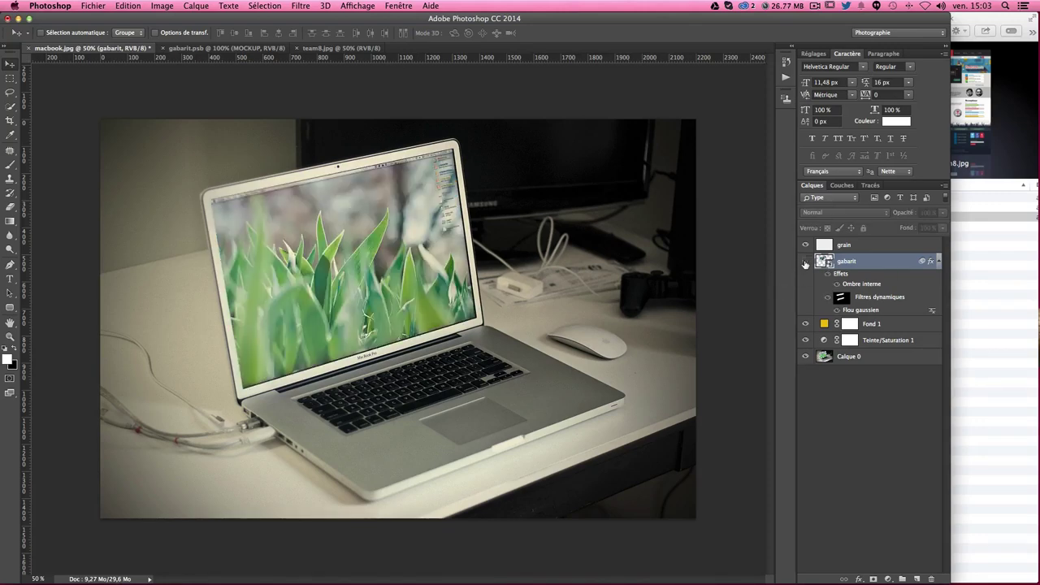
pyautogui.click(806, 262)
pyautogui.click(806, 262)
pyautogui.click(806, 262)
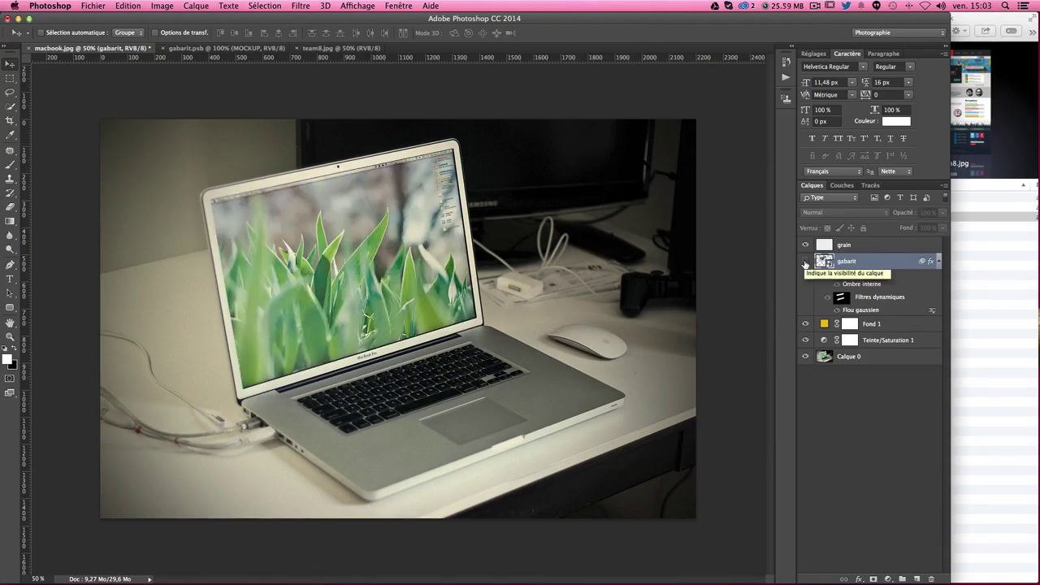
pyautogui.click(805, 261)
# Zoom in on the screen's top edge and start transforming gabarit, dismissing the smart-filter warning
pyautogui.press('super+plus')
pyautogui.press('super+plus')
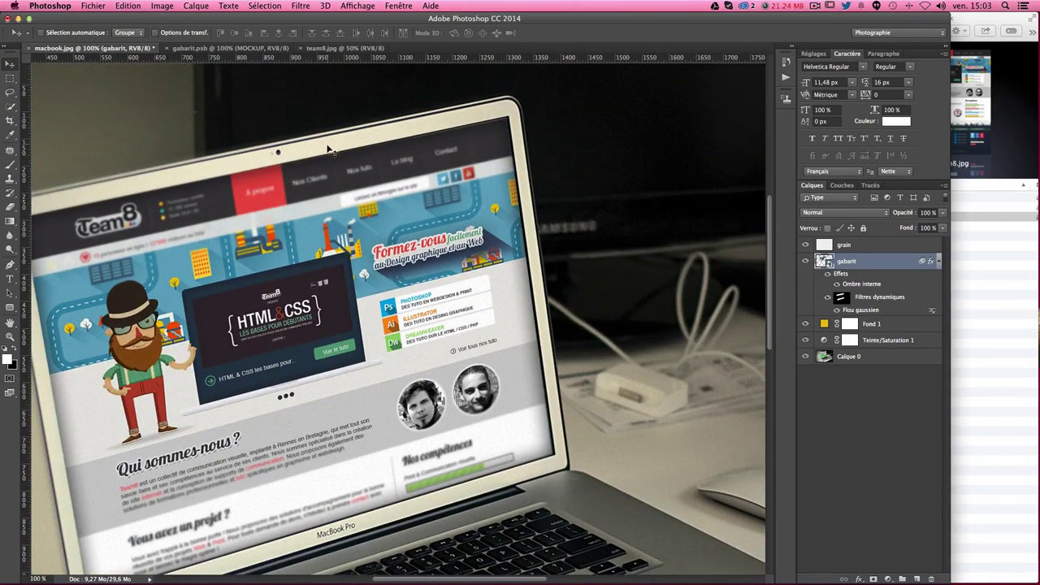
pyautogui.press('super+plus')
pyautogui.scroll(4, 342, 149)
pyautogui.scroll(1, 341, 149)
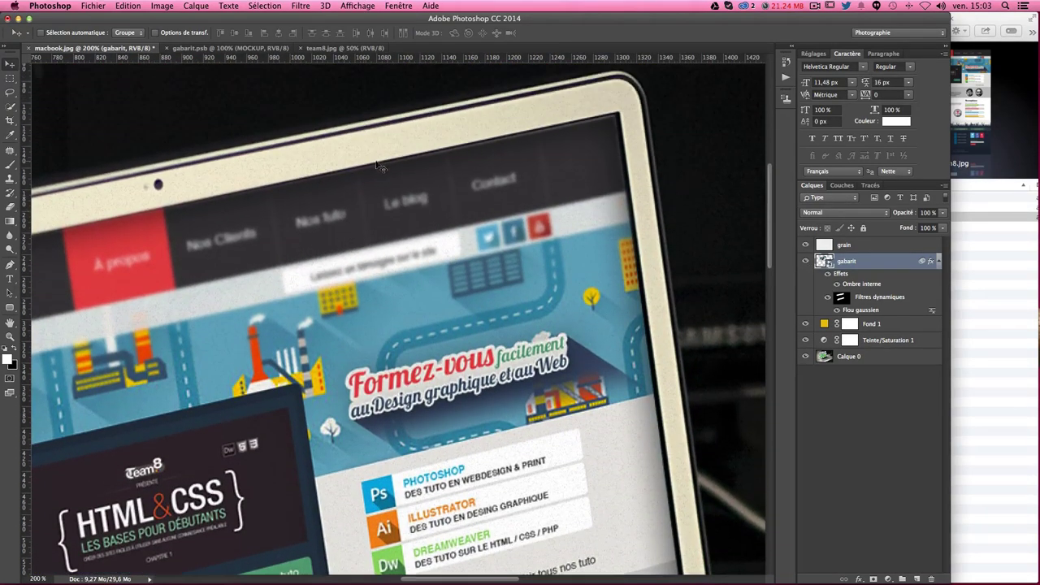
pyautogui.press('super+t')
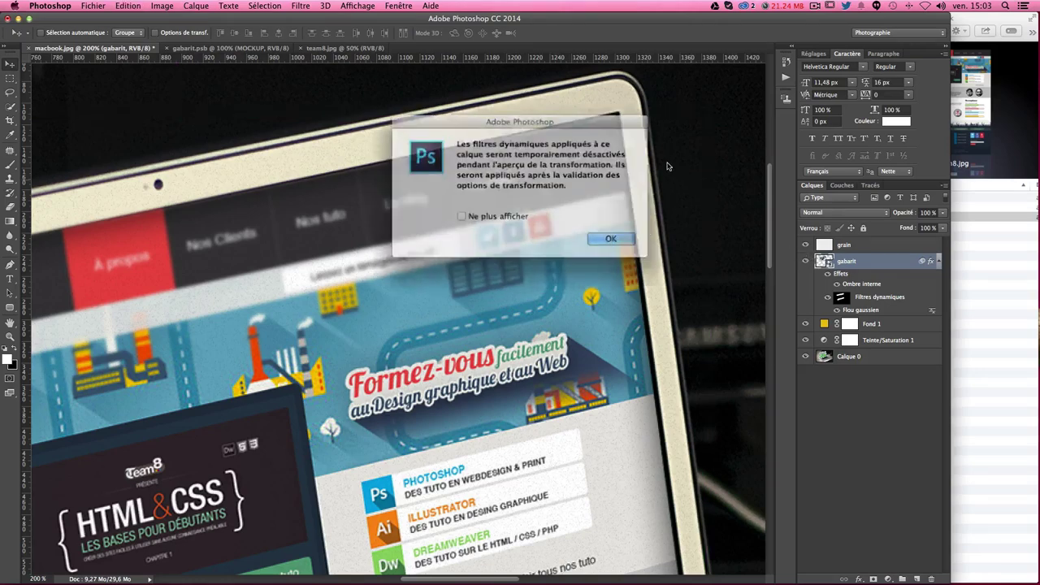
pyautogui.click(586, 237)
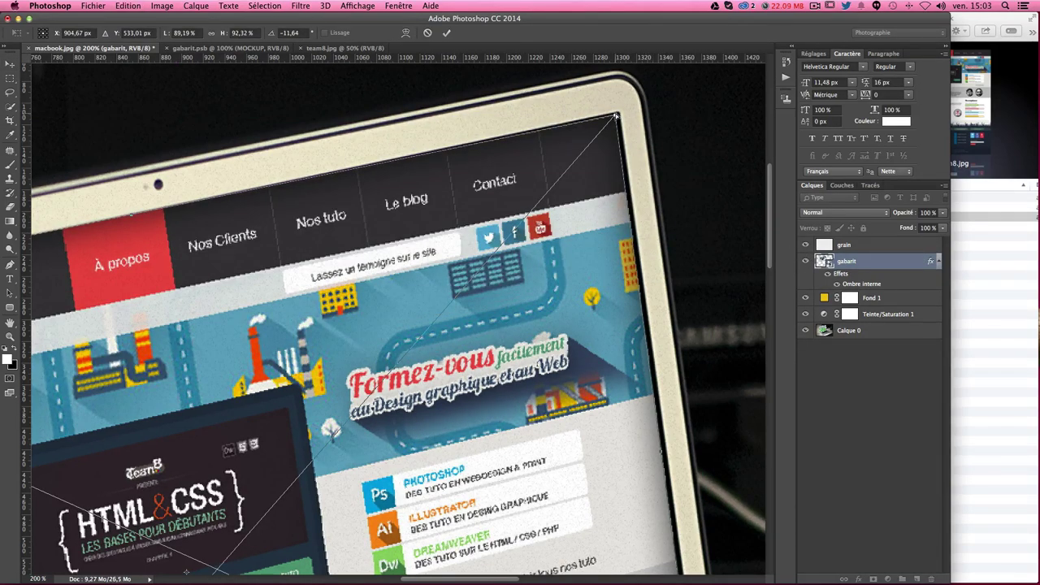
# Drag the website's top-right corner onto the screen's inner corner and apply
pyautogui.scroll(2, 616, 116)
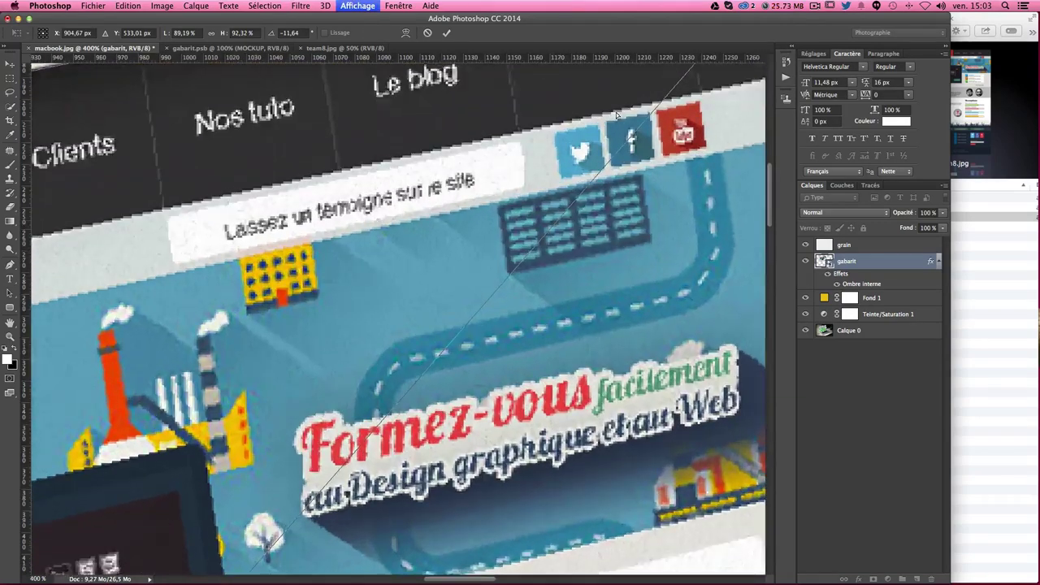
pyautogui.scroll(2, 616, 116)
pyautogui.scroll(2, 616, 116)
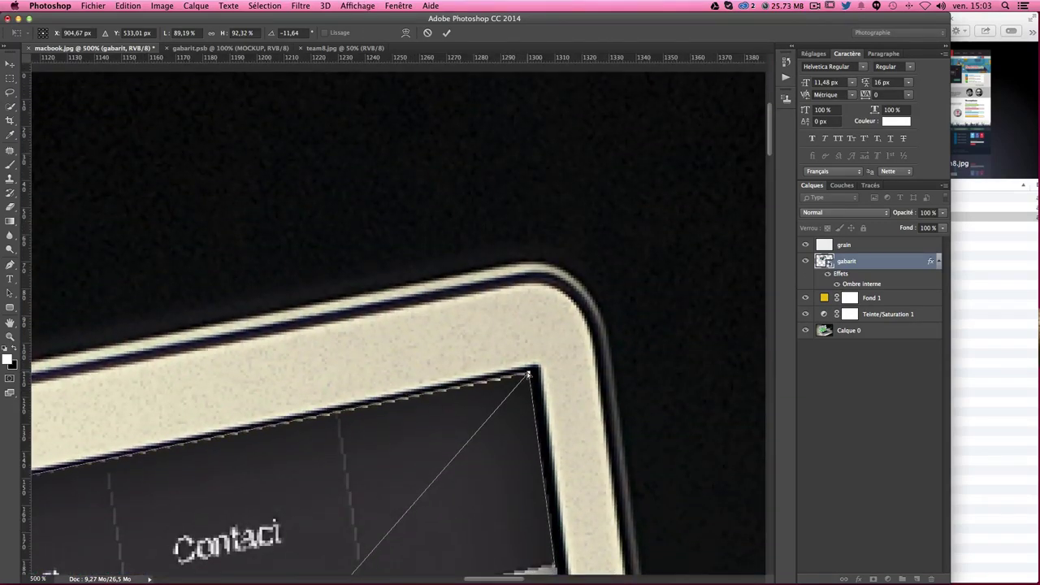
pyautogui.moveTo(529, 375); pyautogui.dragTo(529, 373)
pyautogui.moveTo(223, 447); pyautogui.dragTo(591, 314)
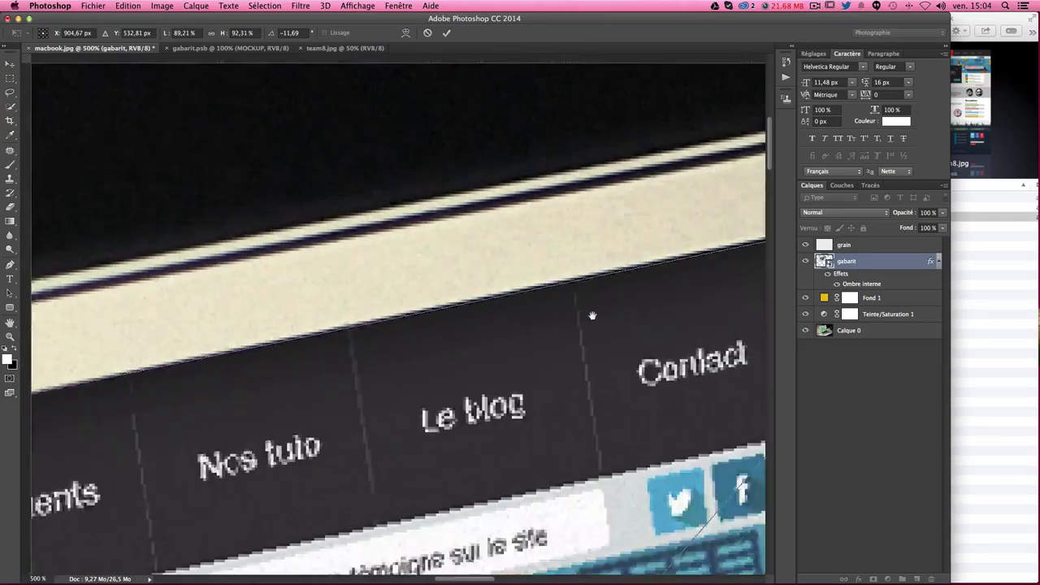
pyautogui.moveTo(148, 475); pyautogui.dragTo(498, 341)
pyautogui.press('Return')
# Zoom back out to the whole photo and hide the guides
pyautogui.press('super+minus')
pyautogui.press('super+minus')
pyautogui.press('super+minus')
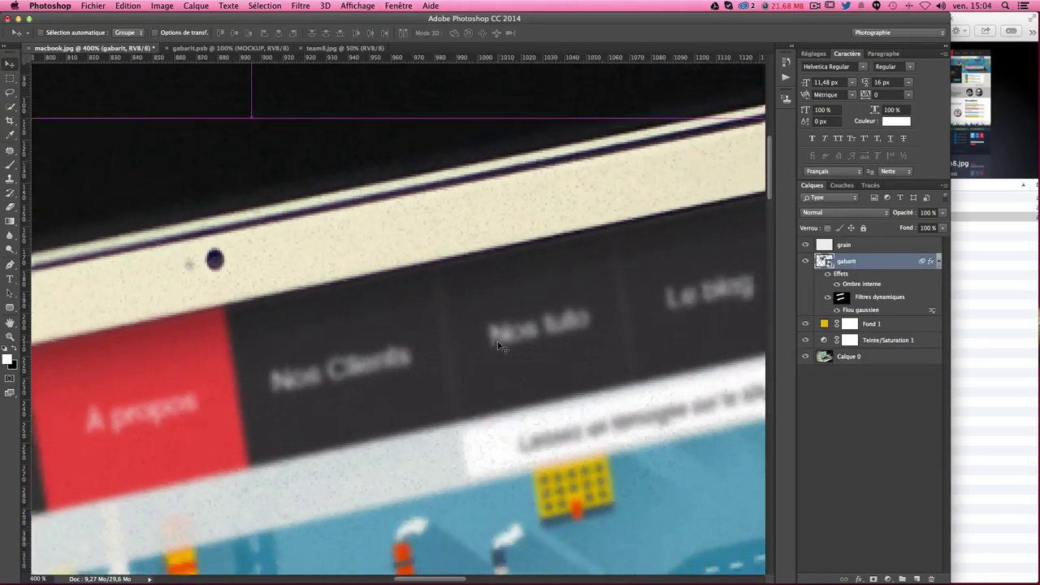
pyautogui.press('super+h')
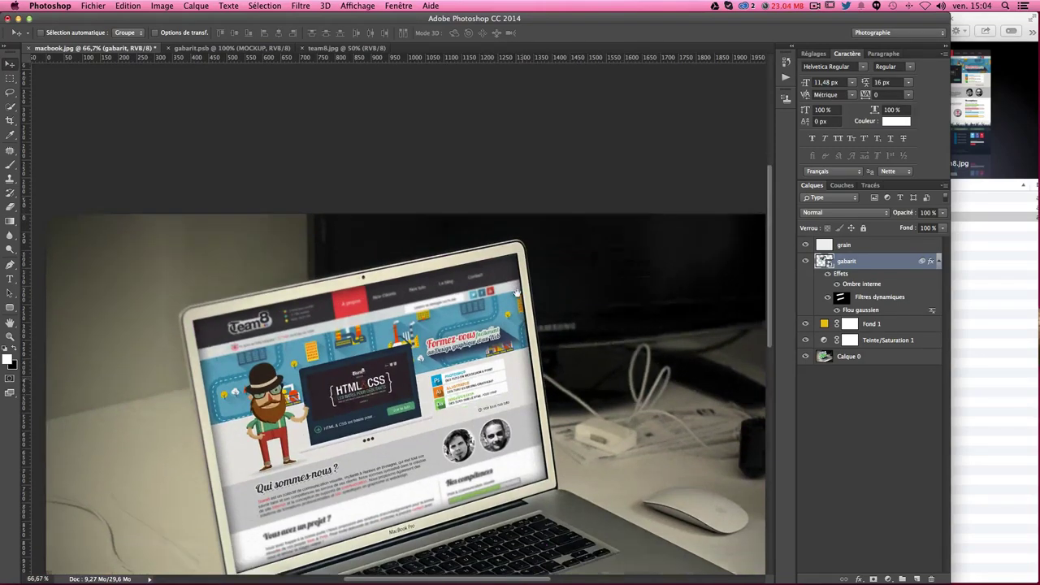
pyautogui.scroll(-5, 512, 325)
pyautogui.press('super')
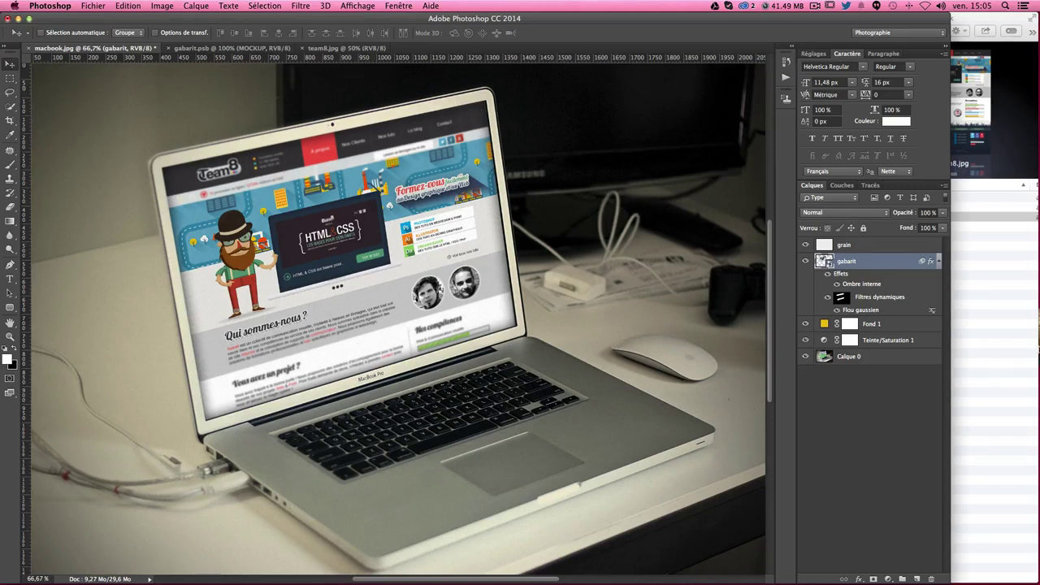
# Add a new layer named reflet above the grain layer
pyautogui.click(885, 249)
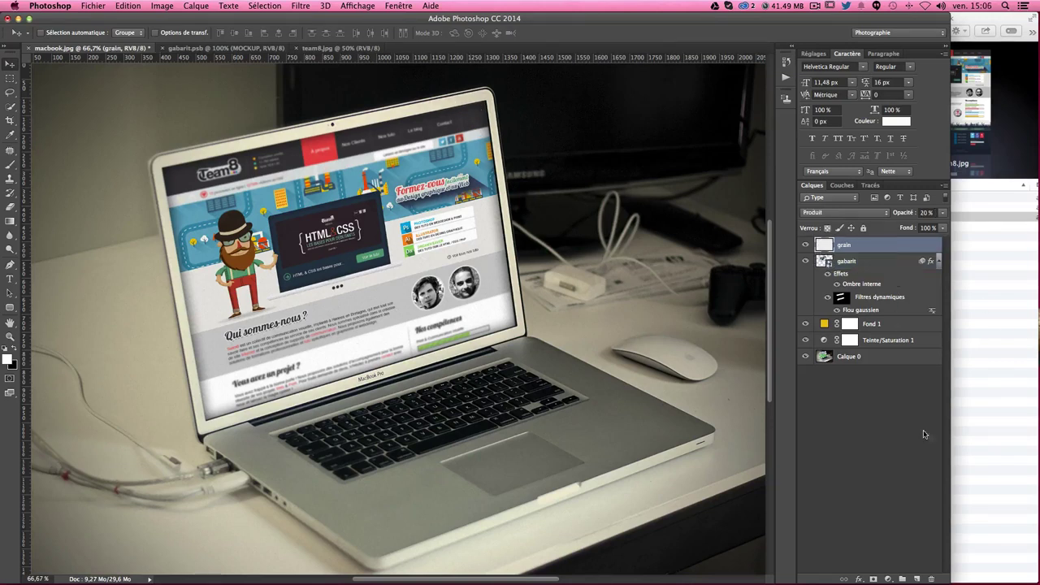
pyautogui.click(917, 578)
pyautogui.doubleClick(850, 246)
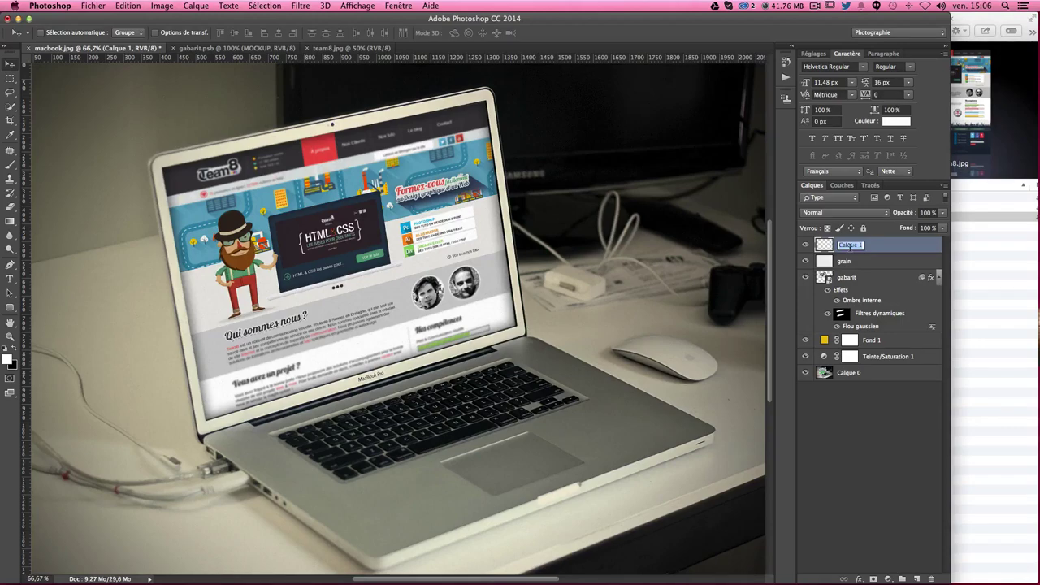
pyautogui.write('reflet')
pyautogui.press('Return')
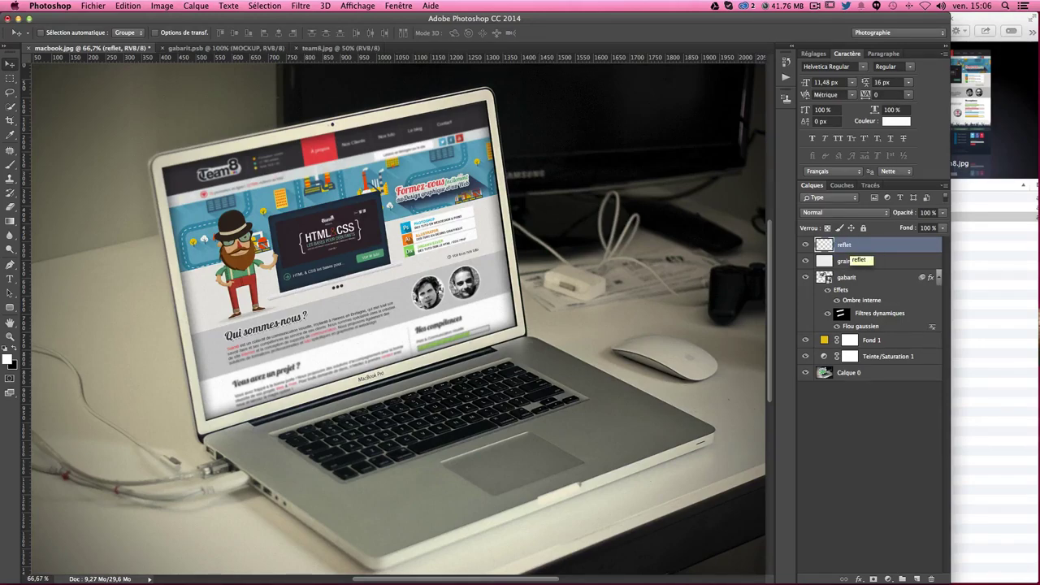
# Set the foreground colour to pale cream f2ebd4 sampled from the website
pyautogui.press('super+plus')
pyautogui.press('super+plus')
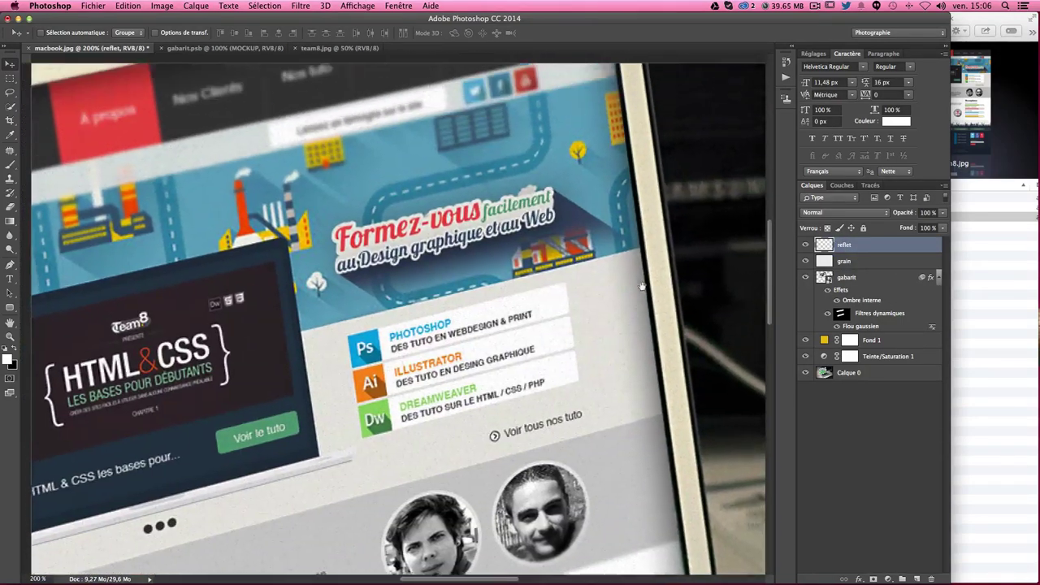
pyautogui.press('super+minus')
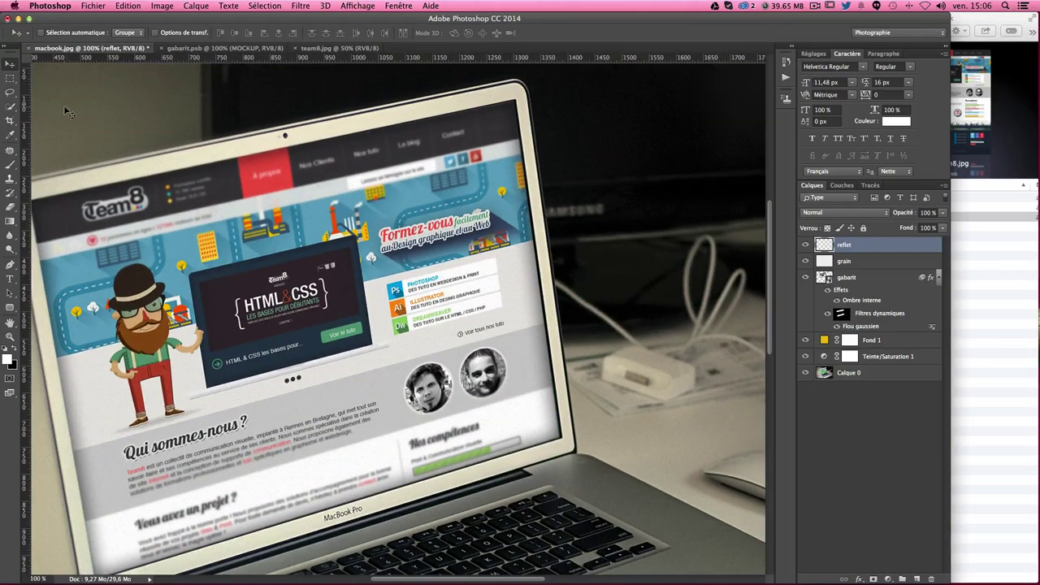
pyautogui.click(10, 134)
pyautogui.click(9, 360)
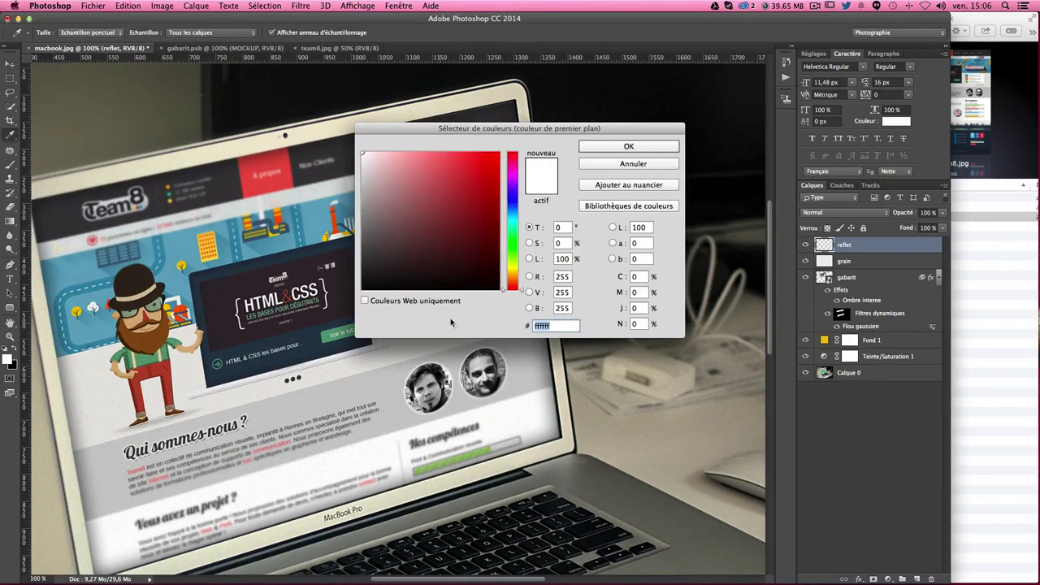
pyautogui.click(212, 152)
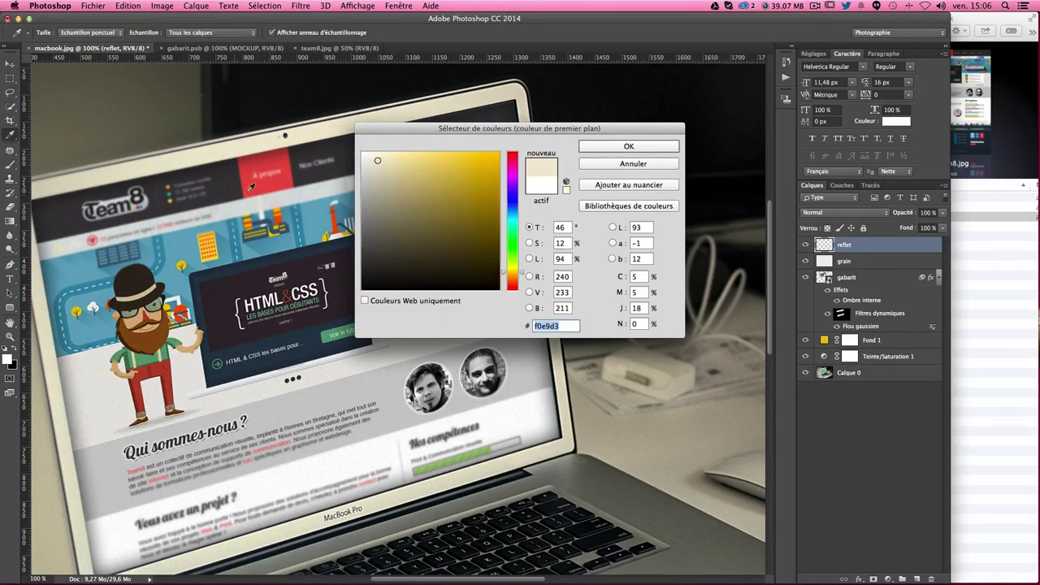
pyautogui.click(160, 166)
# Sample a brighter cream and trace a first lasso outline over the screen
pyautogui.click(263, 143)
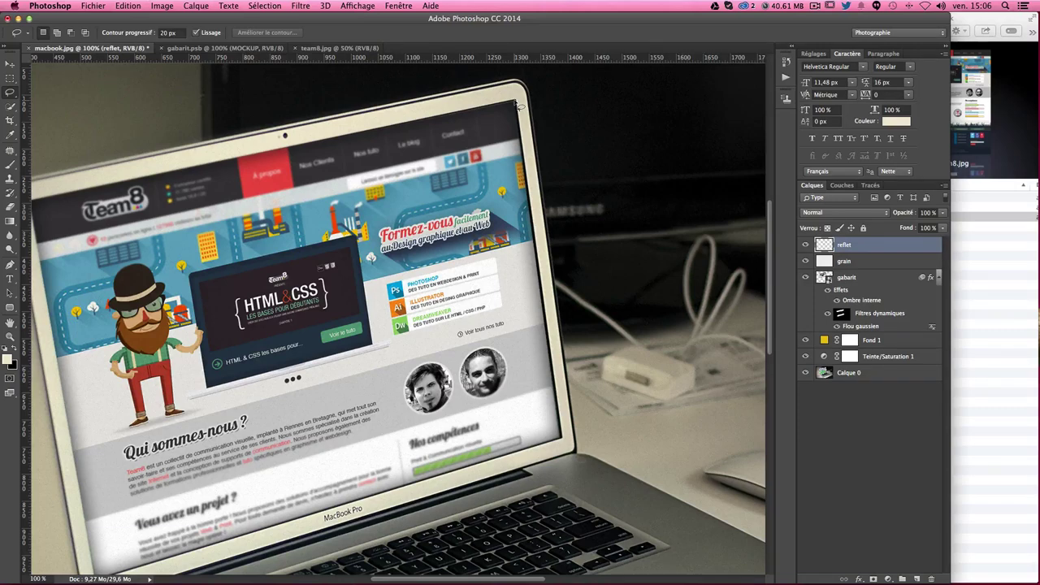
pyautogui.moveTo(518, 104); pyautogui.dragTo(393, 135)
pyautogui.moveTo(392, 135)
pyautogui.mouseDown()
pyautogui.moveTo(418, 127)
pyautogui.moveTo(329, 514)
pyautogui.mouseUp()
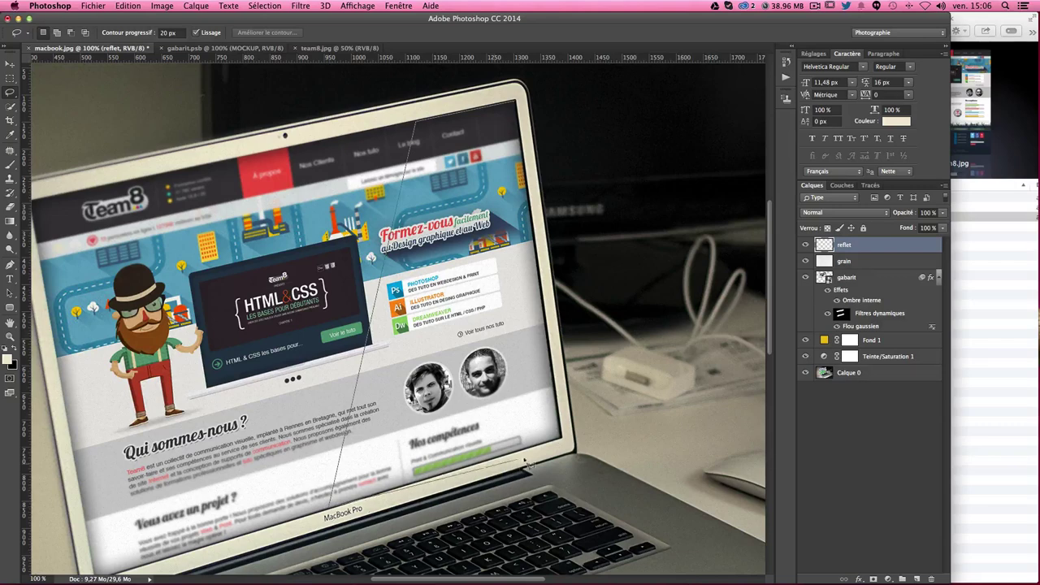
pyautogui.moveTo(329, 513)
pyautogui.mouseDown()
pyautogui.moveTo(566, 444)
pyautogui.moveTo(520, 107)
pyautogui.mouseUp()
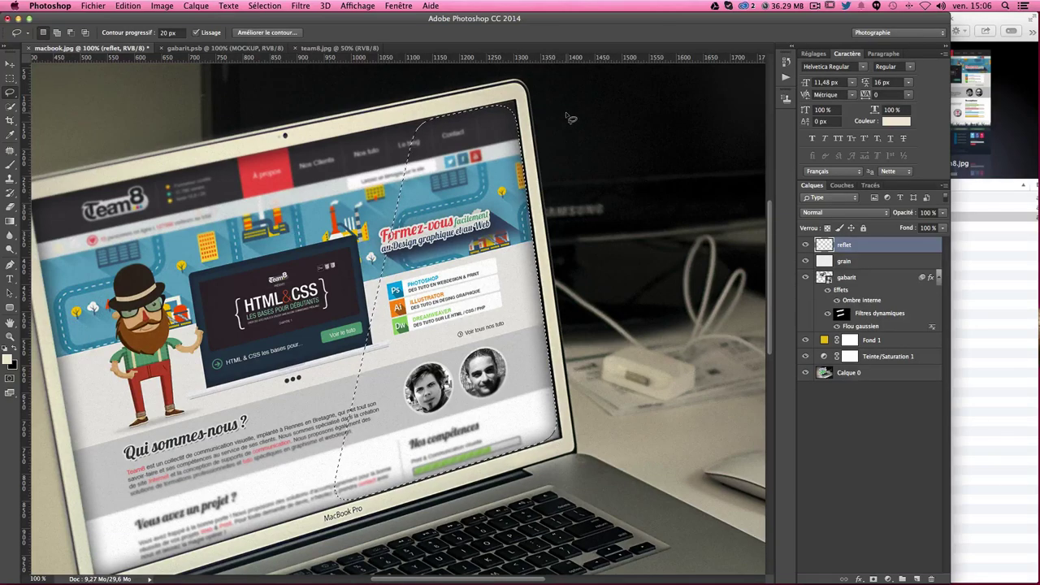
# Set lasso feathering to 0 px, deselect, and lasso the screen's right side diagonally
pyautogui.click(169, 32)
pyautogui.write('0')
pyautogui.press('Return')
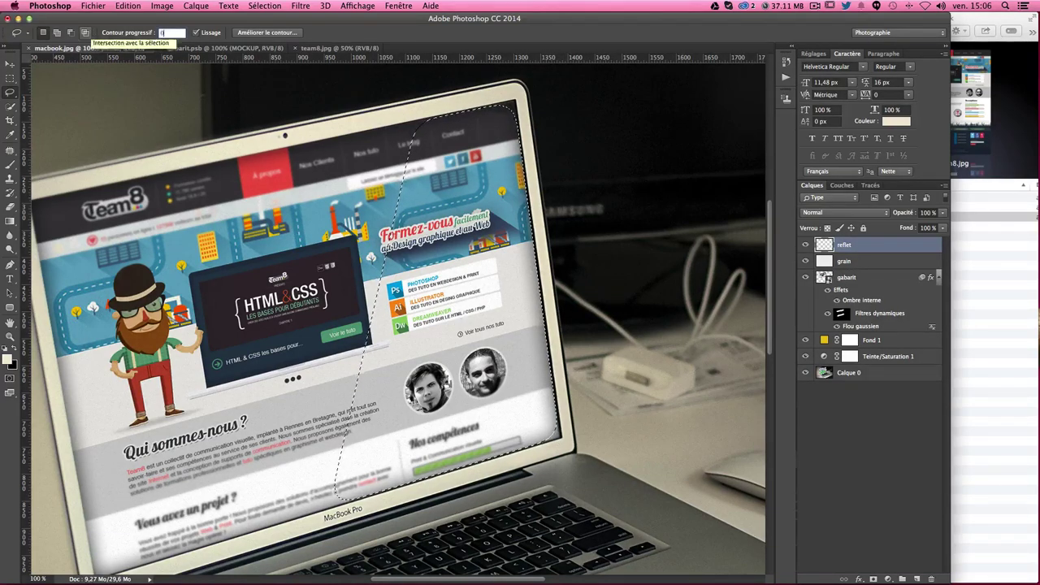
pyautogui.hotkey('ctrl', 'd')
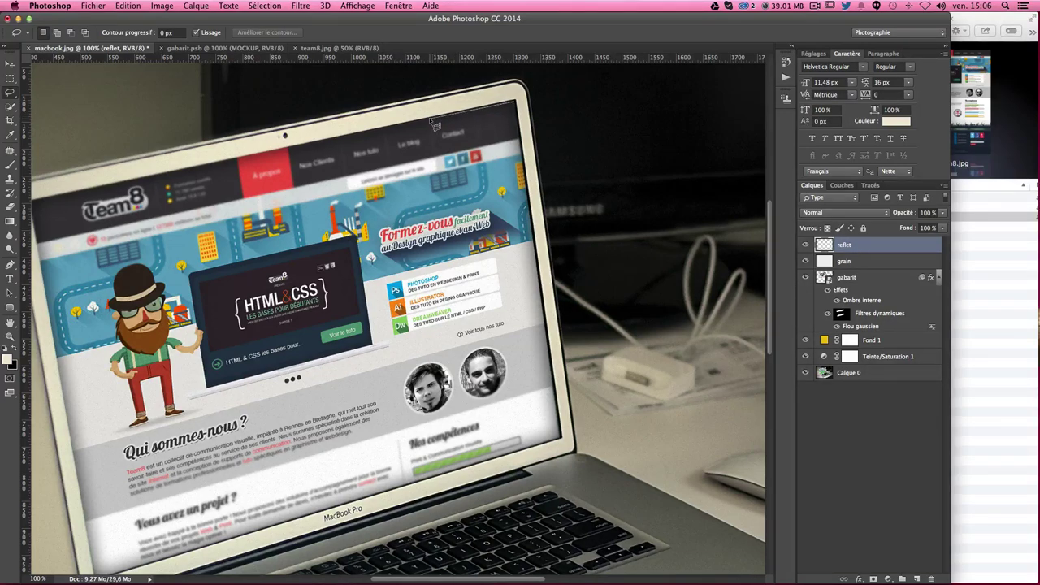
pyautogui.moveTo(432, 122)
pyautogui.mouseDown()
pyautogui.moveTo(377, 496)
pyautogui.moveTo(564, 445)
pyautogui.moveTo(515, 104)
pyautogui.mouseUp()
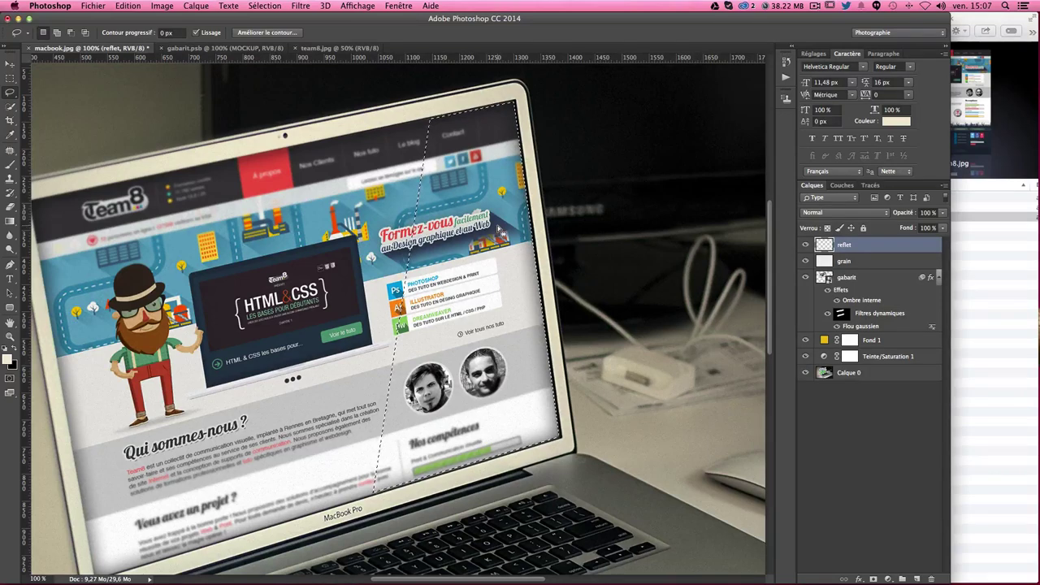
# Fill the diagonal selection with the cream foreground colour and deselect
pyautogui.press('i')
pyautogui.hotkey('shift', 'F5')
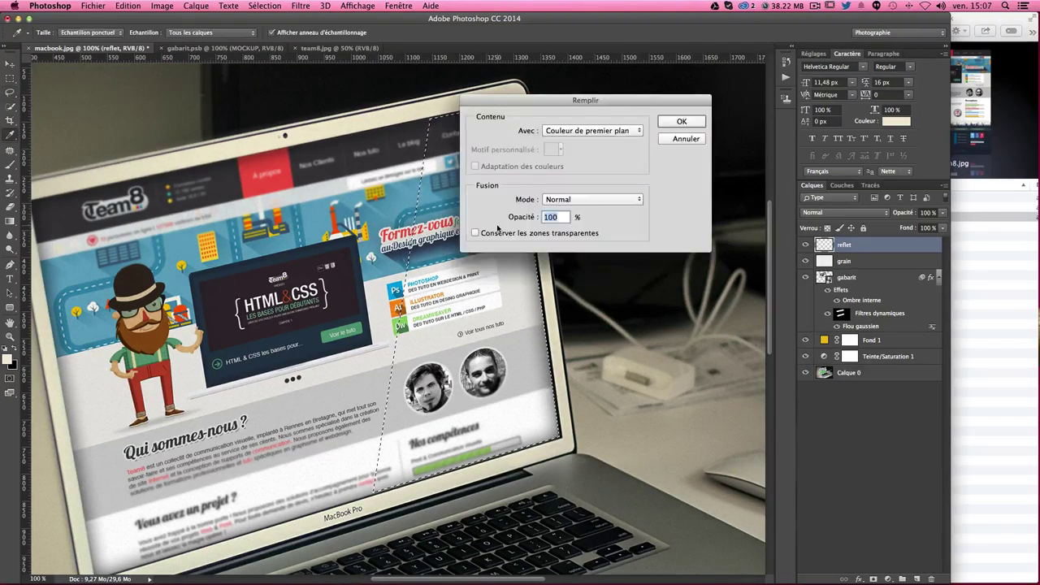
pyautogui.press('Return')
pyautogui.press('l')
pyautogui.hotkey('ctrl', 'd')
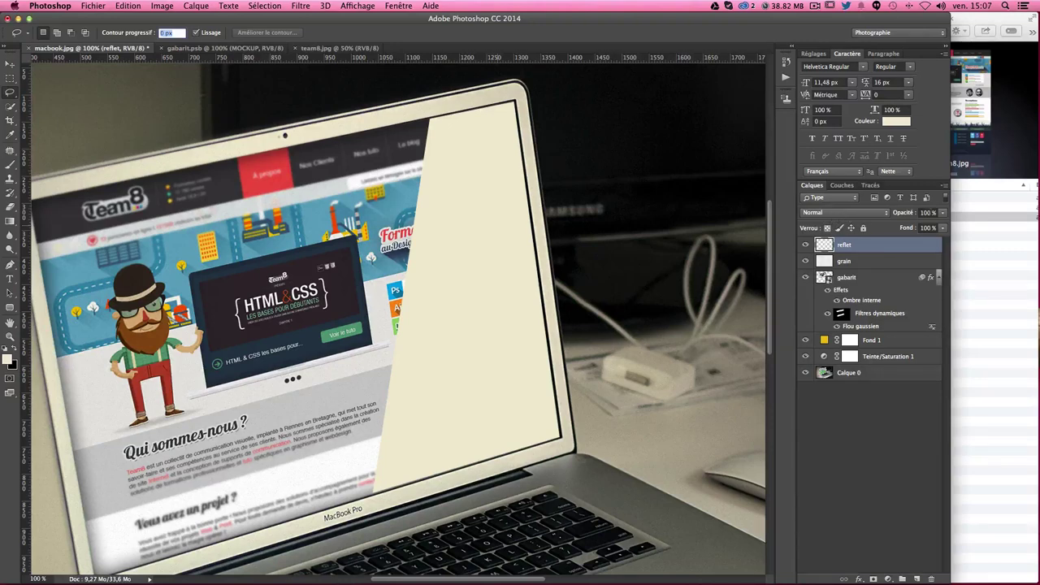
# Lower the reflet layer's opacity to 20%
pyautogui.click(924, 213)
pyautogui.write('20')
pyautogui.press('Return')
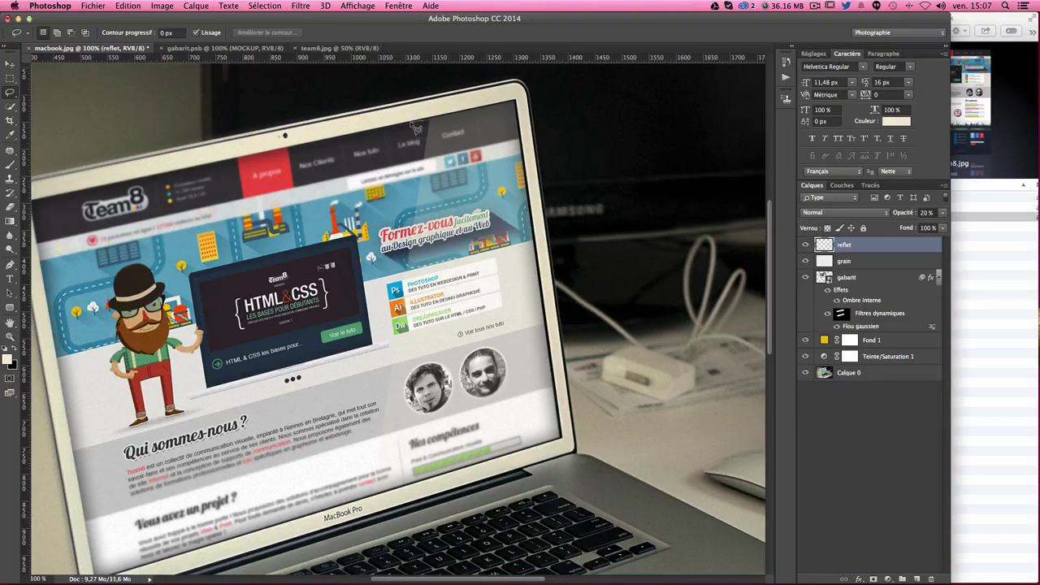
# Draw a first thin diagonal stripe outline, then discard it
pyautogui.moveTo(414, 127)
pyautogui.mouseDown()
pyautogui.moveTo(329, 508)
pyautogui.moveTo(349, 507)
pyautogui.mouseUp()
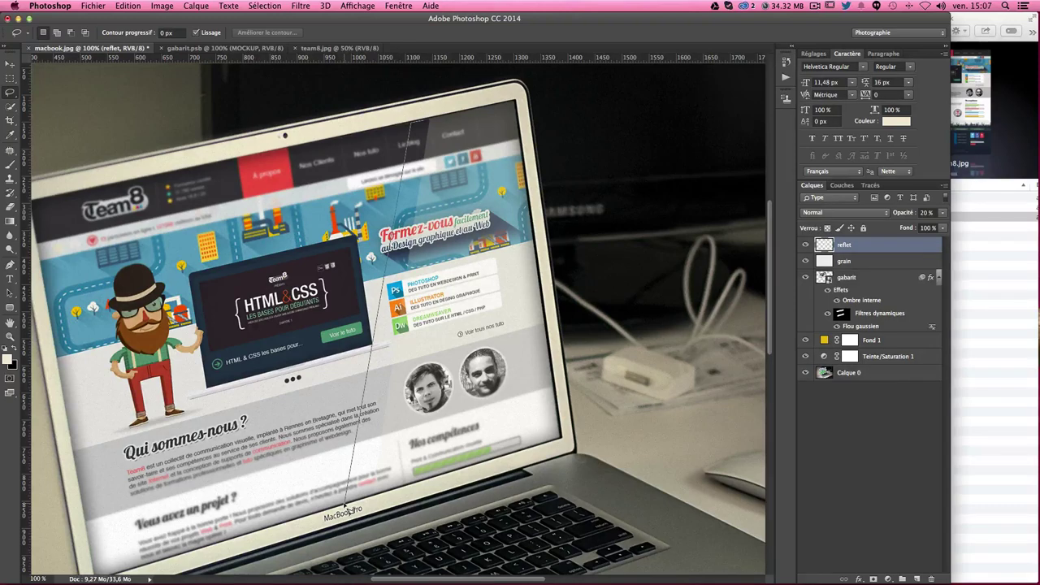
pyautogui.moveTo(348, 507); pyautogui.dragTo(351, 505)
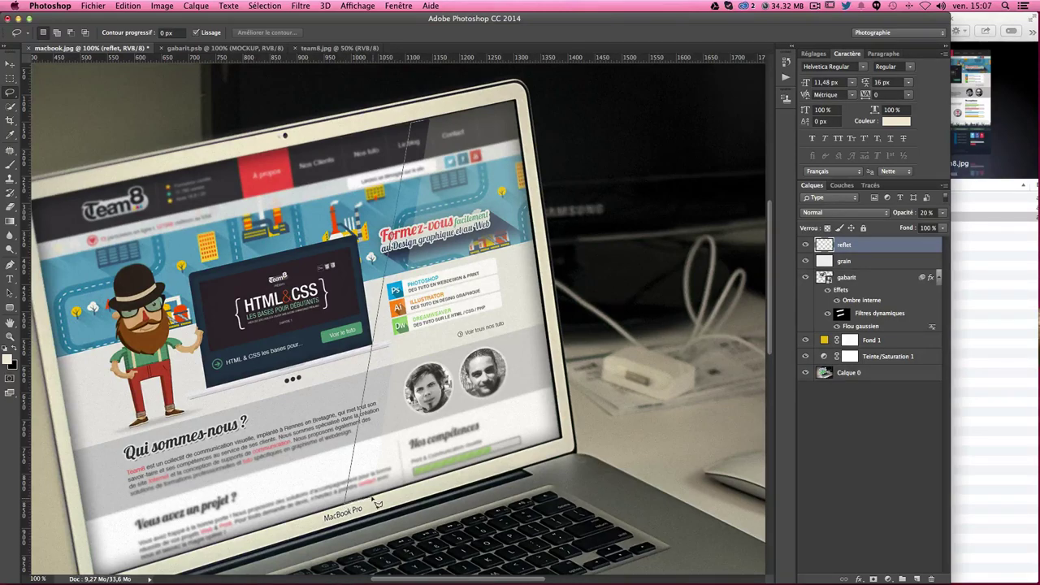
pyautogui.click(374, 499)
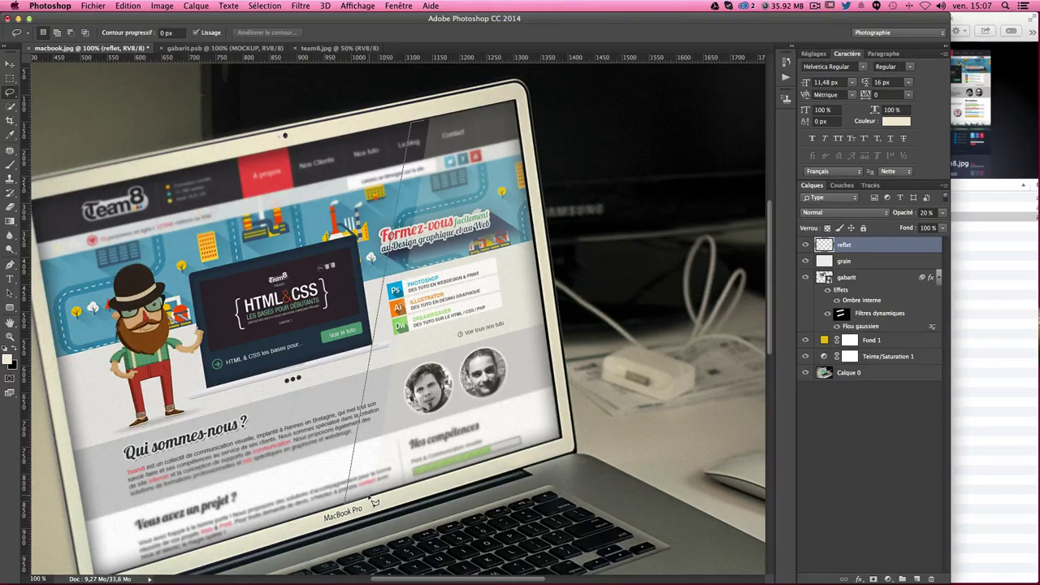
pyautogui.doubleClick(428, 127)
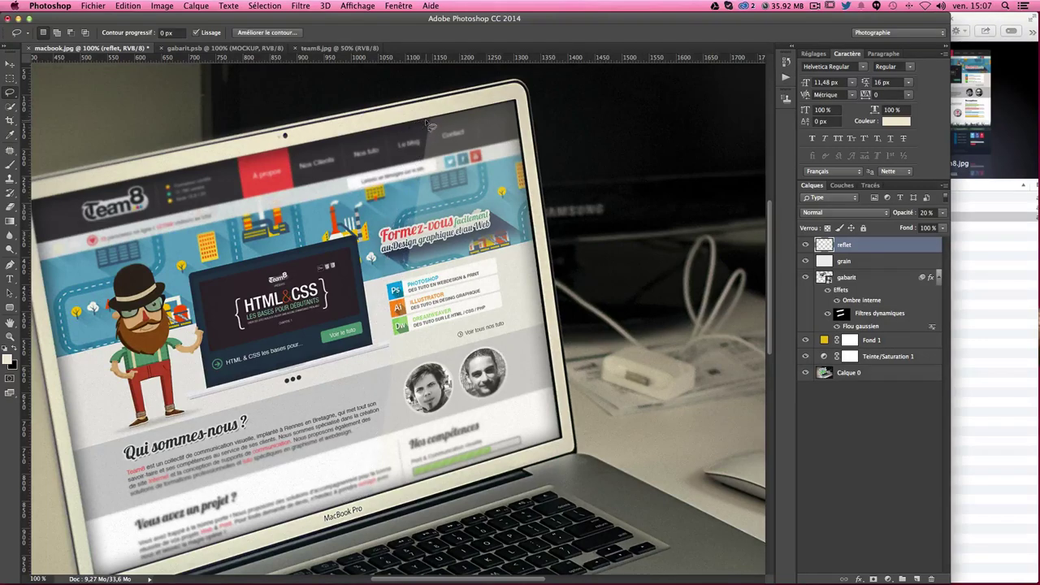
pyautogui.hotkey('ctrl', 'd')
# Outline a narrow diagonal stripe down the screen and fill it with cream at 50%
pyautogui.click(425, 120)
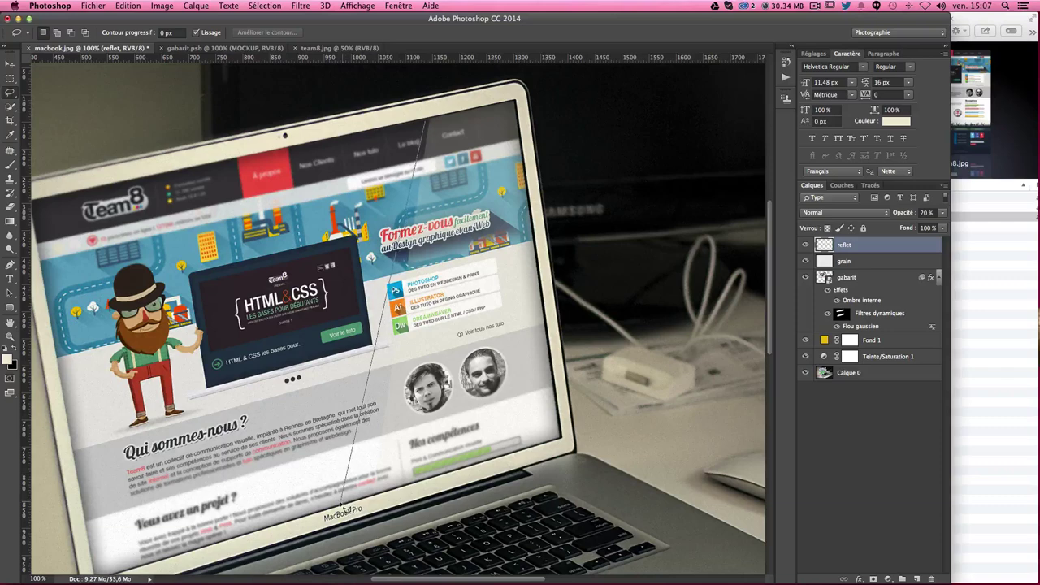
pyautogui.click(342, 505)
pyautogui.click(370, 498)
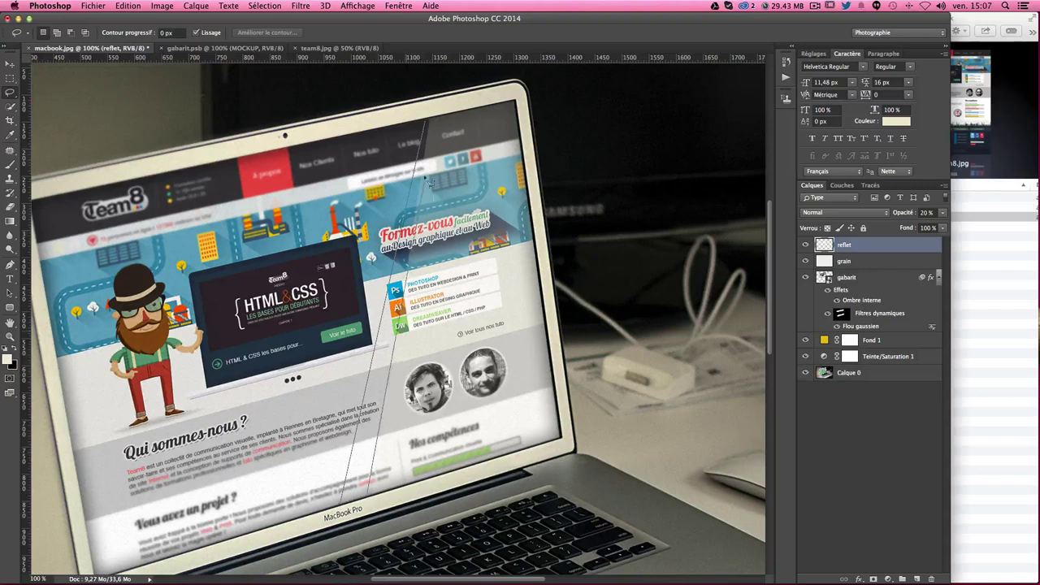
pyautogui.click(426, 119)
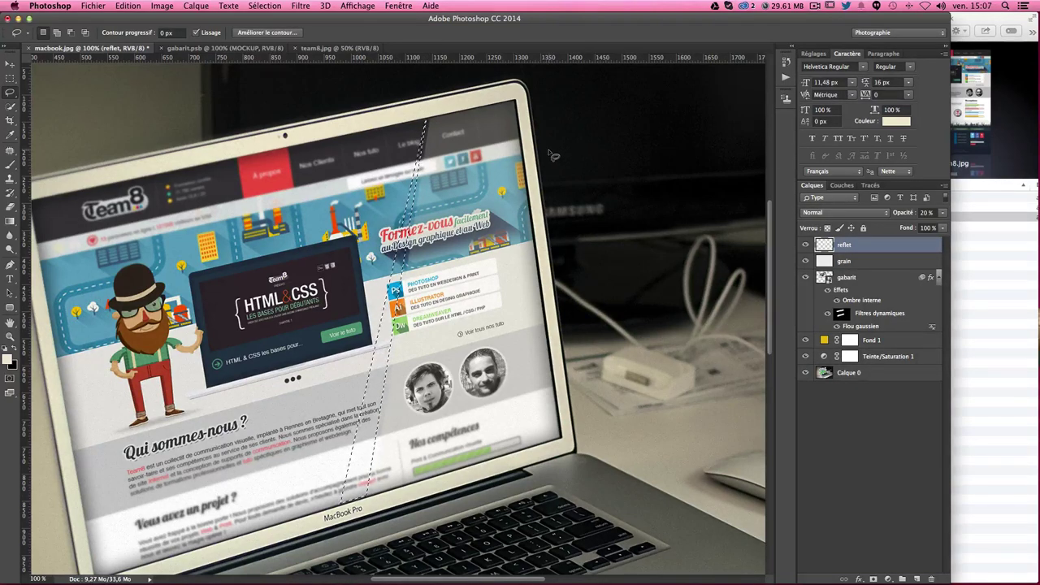
pyautogui.hotkey('shift', 'BackSpace')
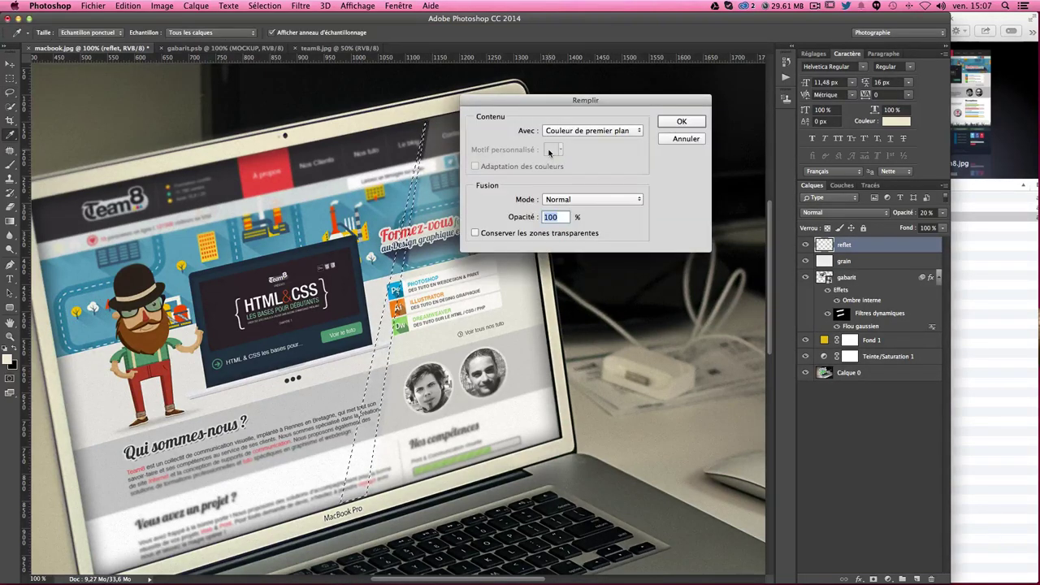
pyautogui.write('50')
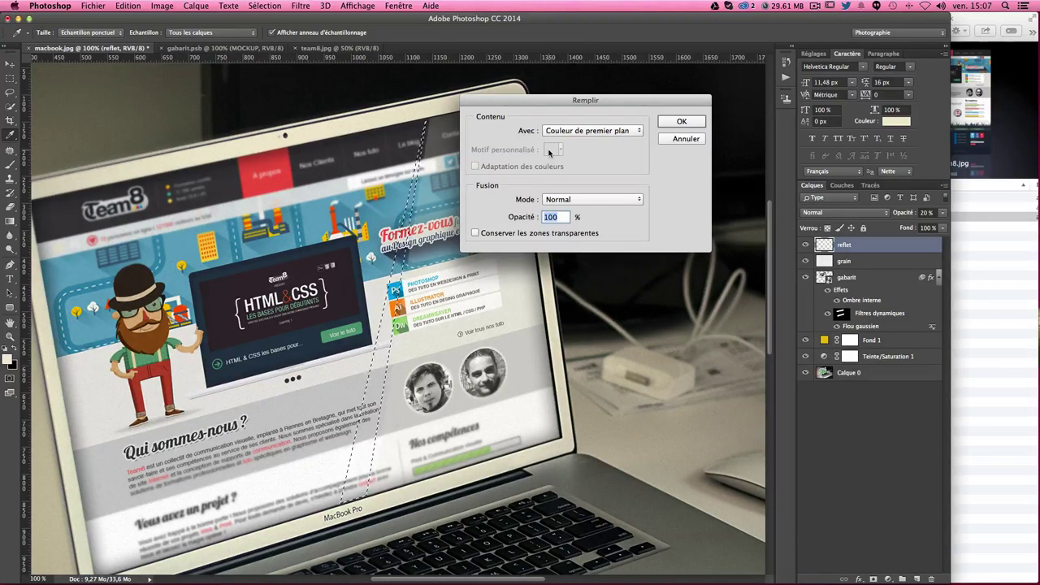
pyautogui.press('Return')
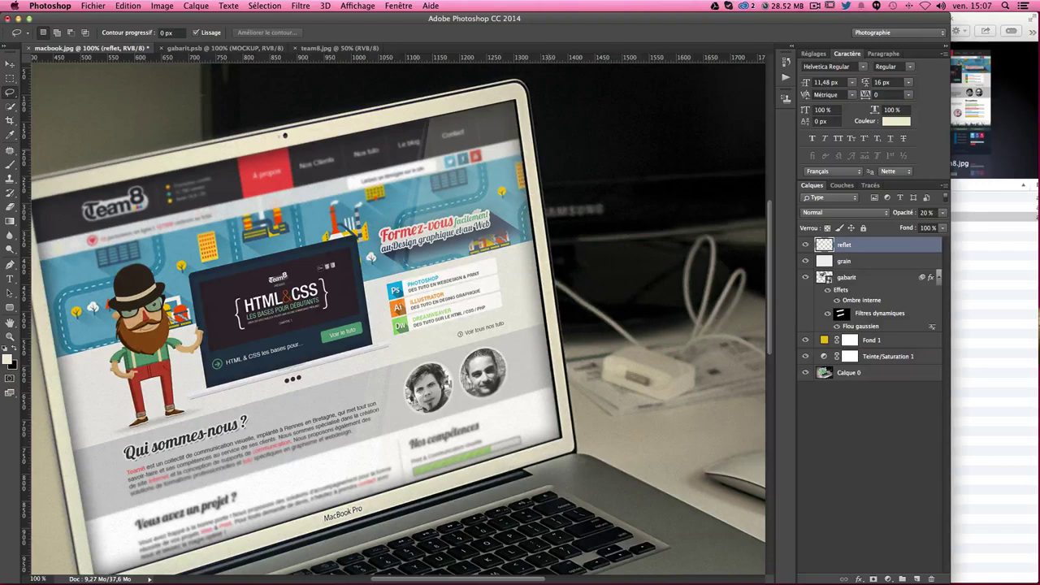
pyautogui.hotkey('ctrl', '-')
pyautogui.hotkey('ctrl', '-')
pyautogui.hotkey('ctrl', '+')
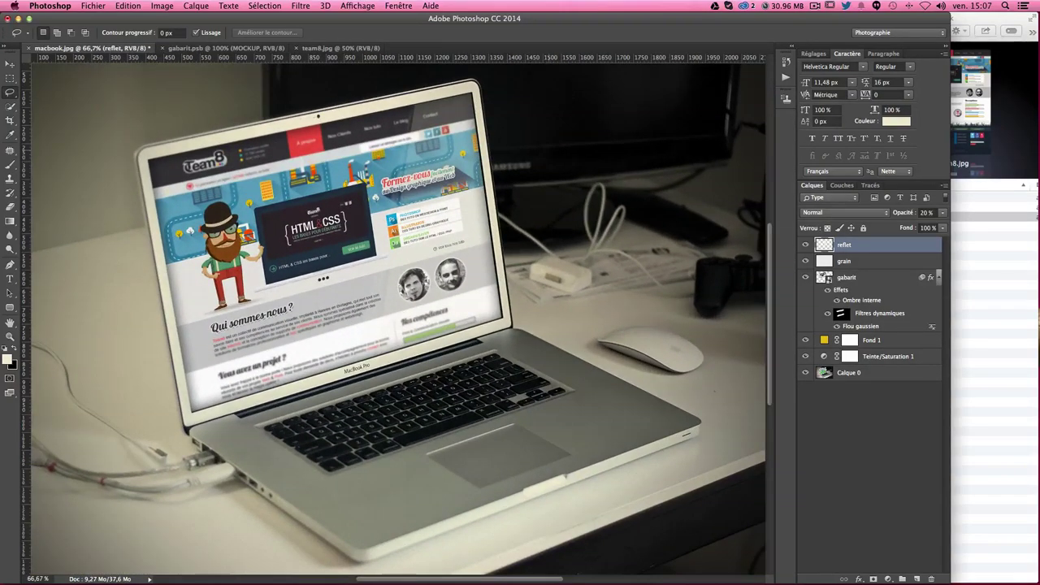